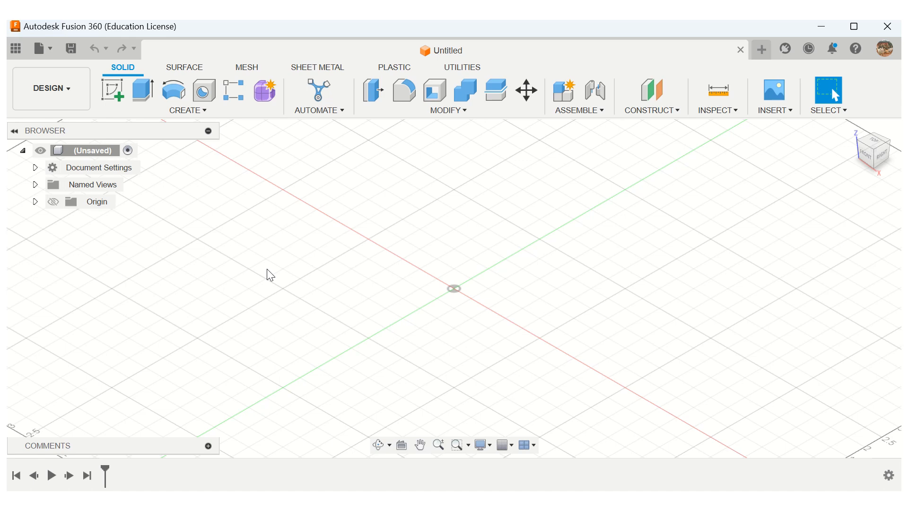
- Sketch a rectangle about 3.65 in wide and 3.02 in high on the horizontal XY plane, with one corner at the origin
{"action": "left_click", "coordinate": [117, 104]}
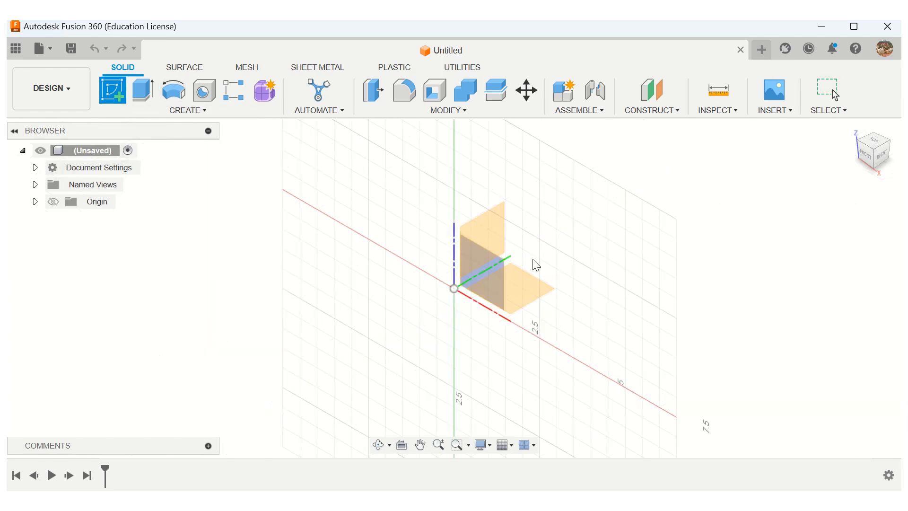
{"action": "left_click", "coordinate": [536, 289]}
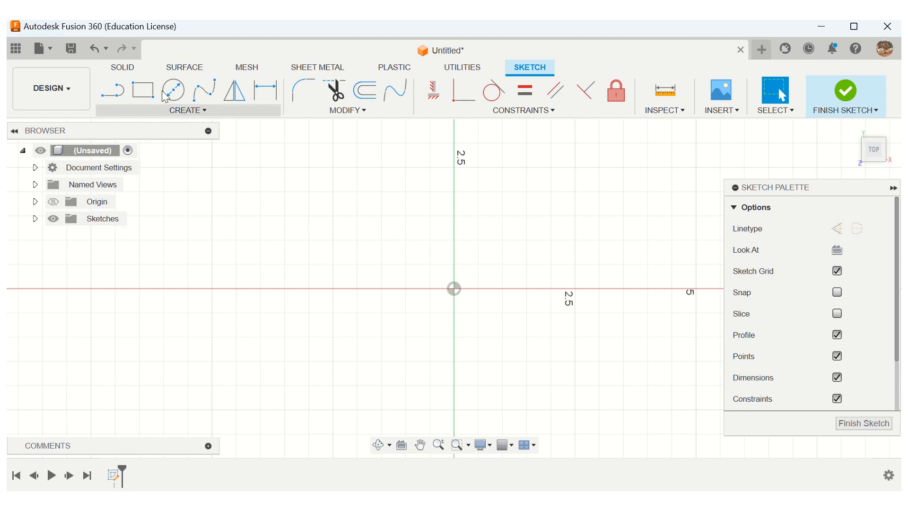
{"action": "left_click", "coordinate": [143, 90]}
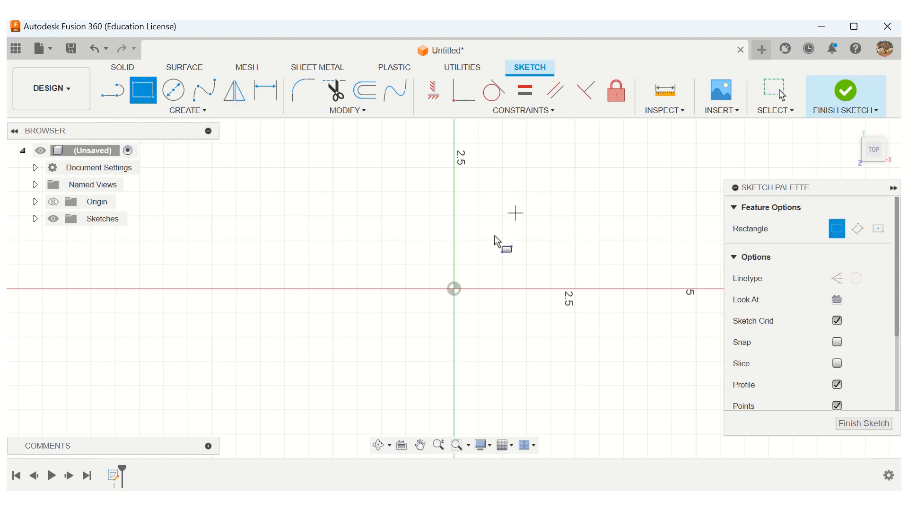
{"action": "left_click", "coordinate": [454, 289]}
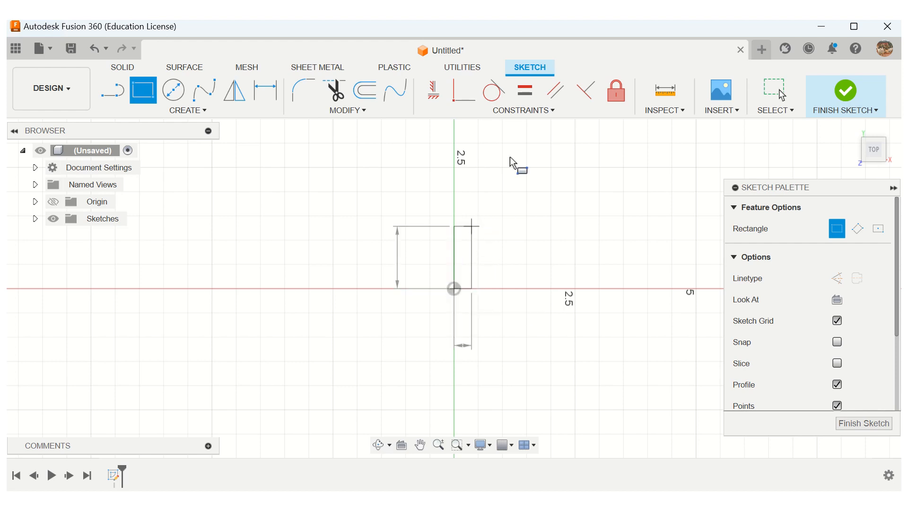
{"action": "left_click", "coordinate": [631, 142]}
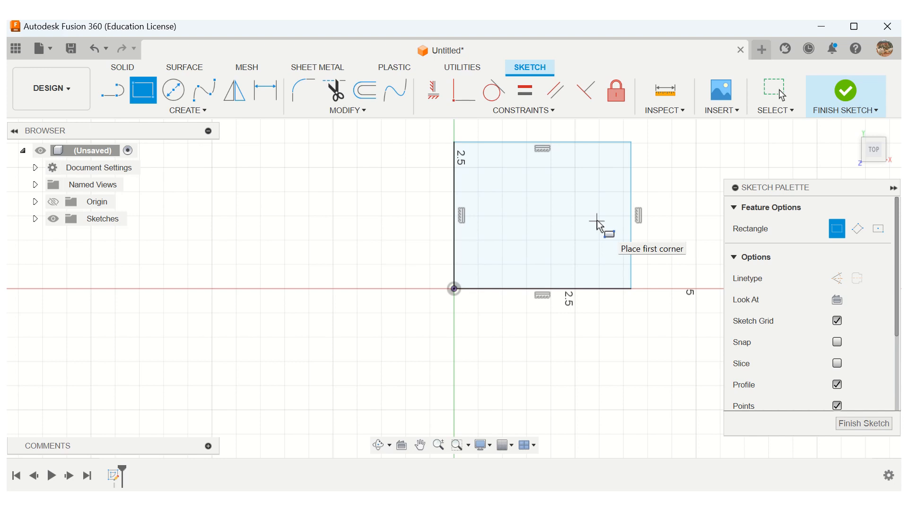
- Dimension the rectangle 4 in high and 5 in wide, and finish the sketch
{"action": "left_click", "coordinate": [420, 444]}
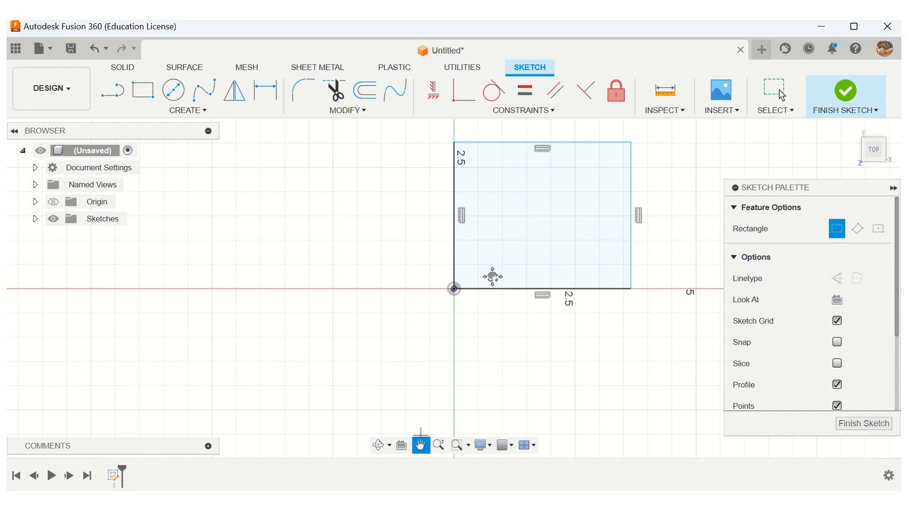
{"action": "mouse_move", "coordinate": [506, 249]}
{"action": "left_mouse_down"}
{"action": "mouse_move", "coordinate": [426, 304]}
{"action": "mouse_move", "coordinate": [375, 314]}
{"action": "mouse_move", "coordinate": [377, 338]}
{"action": "left_mouse_up"}
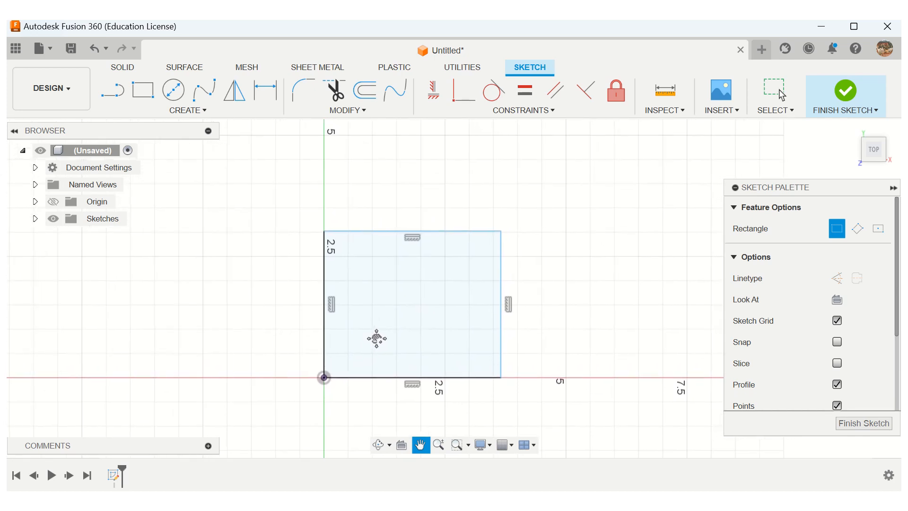
{"action": "left_click", "coordinate": [265, 90]}
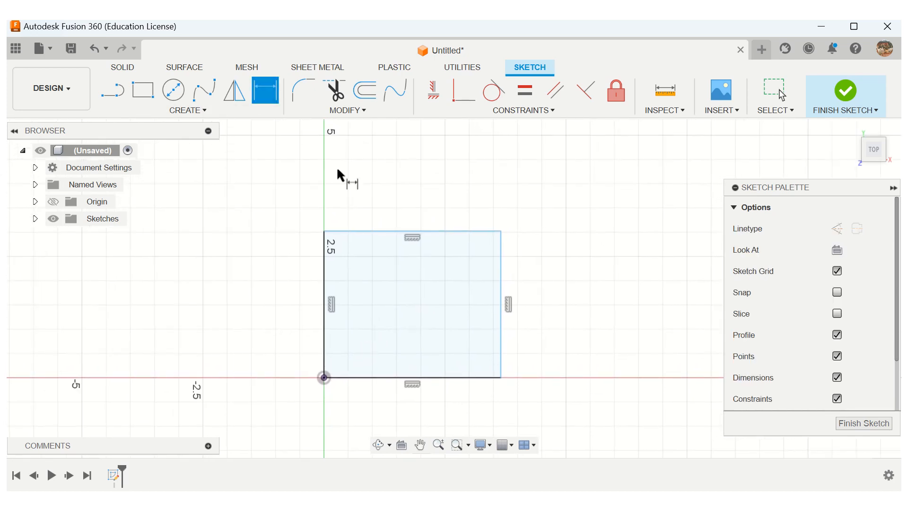
{"action": "left_click", "coordinate": [325, 287]}
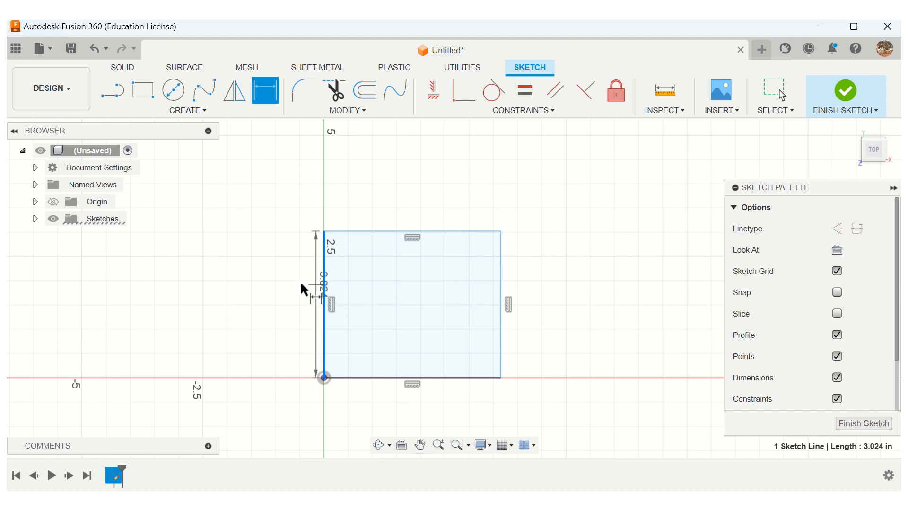
{"action": "left_click", "coordinate": [286, 284]}
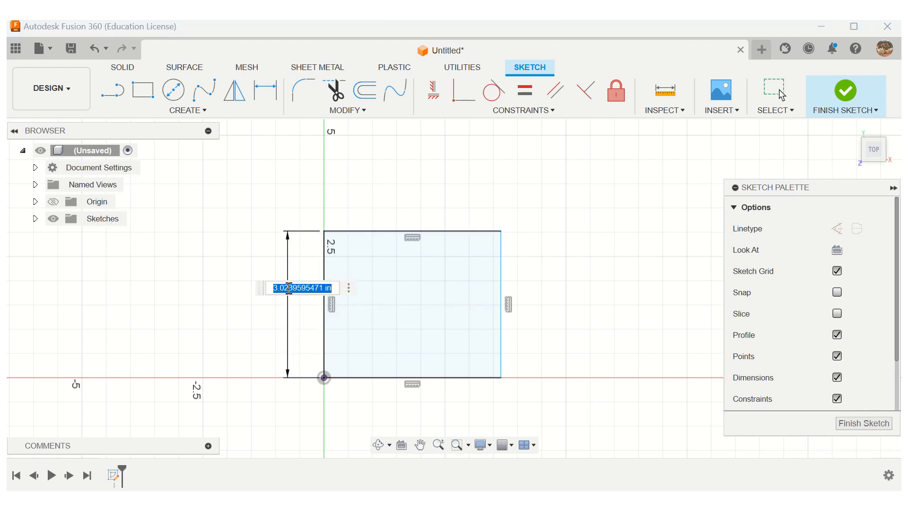
{"action": "type", "text": "4"}
{"action": "key", "text": "Return"}
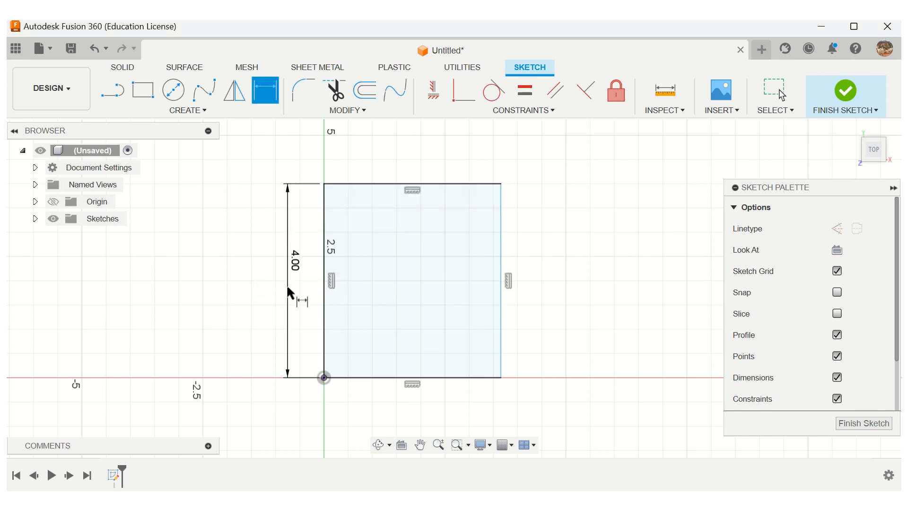
{"action": "left_click", "coordinate": [384, 181]}
{"action": "left_click", "coordinate": [409, 161]}
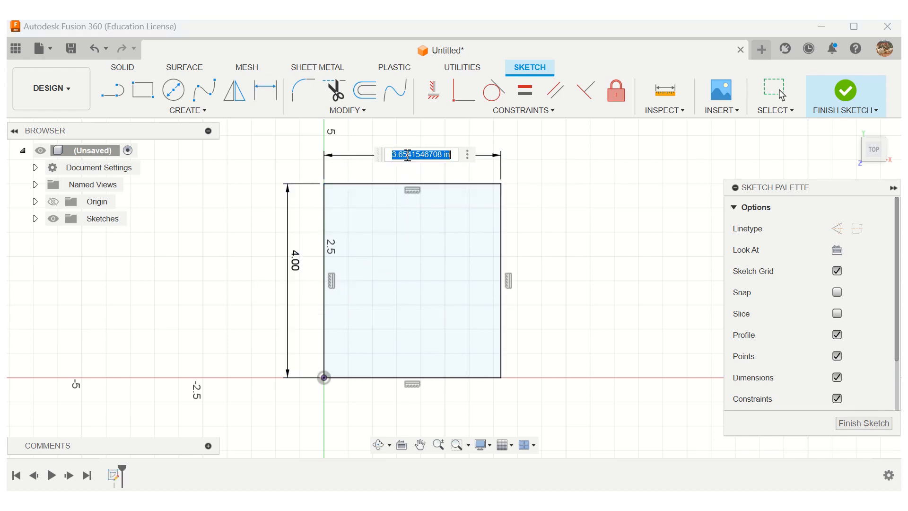
{"action": "type", "text": "5"}
{"action": "key", "text": "Return"}
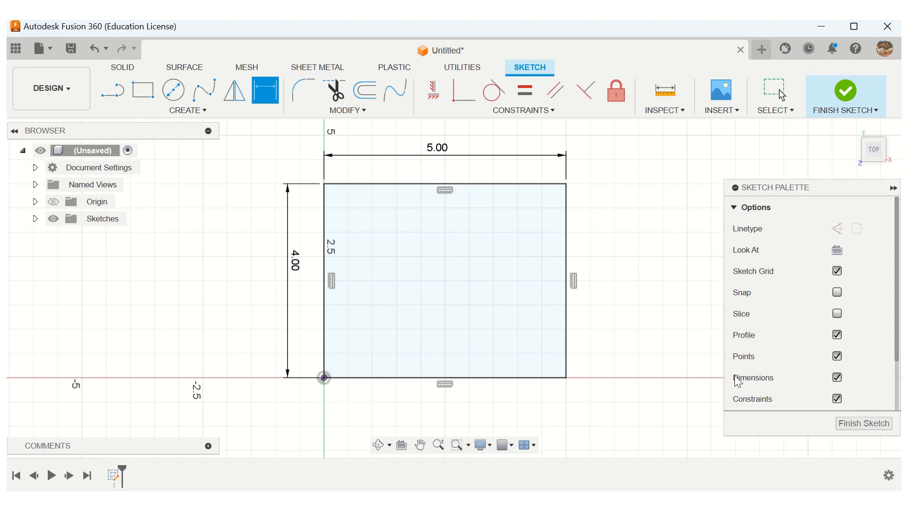
{"action": "left_click", "coordinate": [867, 423]}
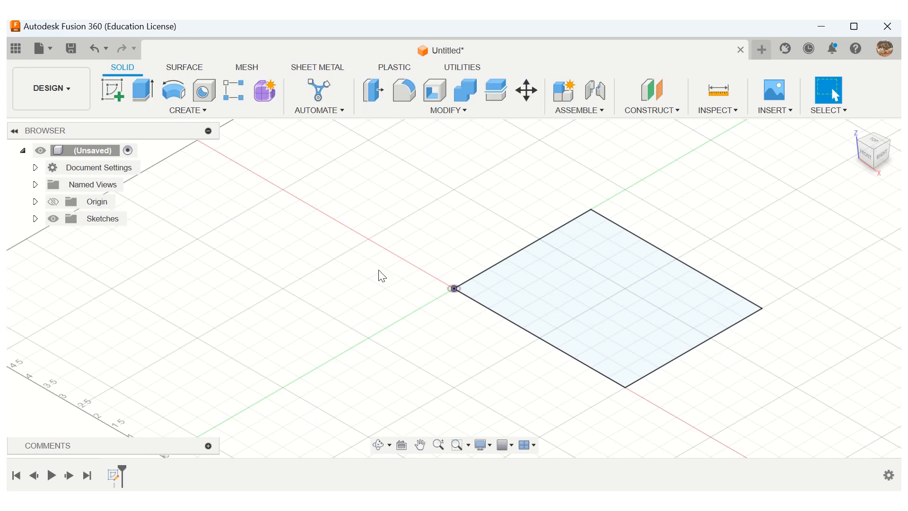
- Extrude the rectangular profile 4 in into a new solid body
{"action": "left_click", "coordinate": [142, 89]}
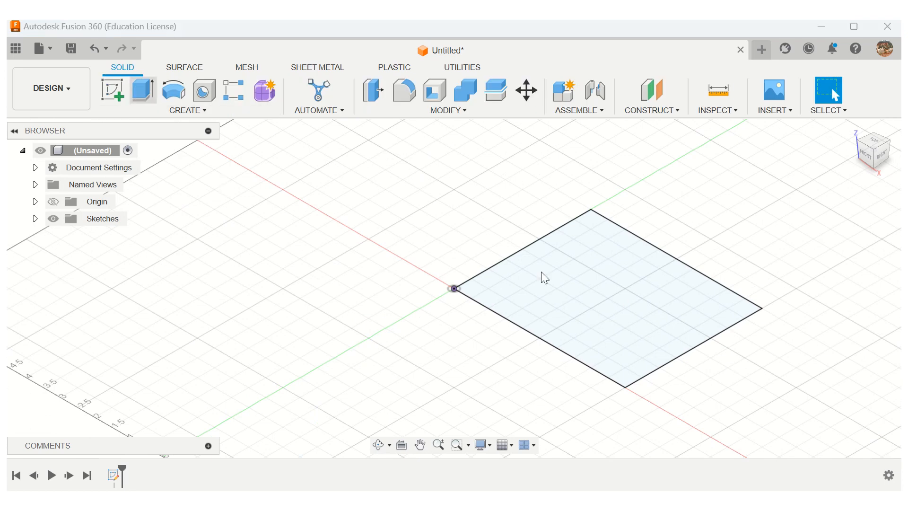
{"action": "type", "text": "4"}
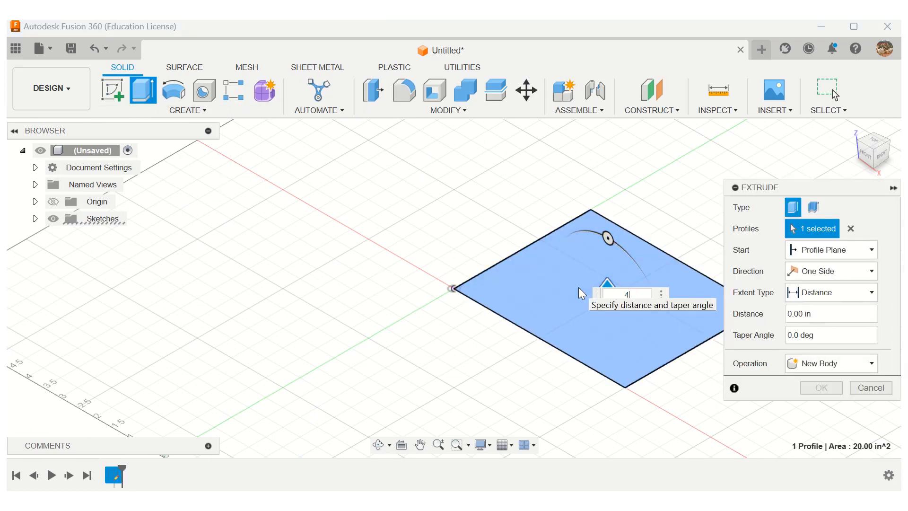
{"action": "key", "text": "Return"}
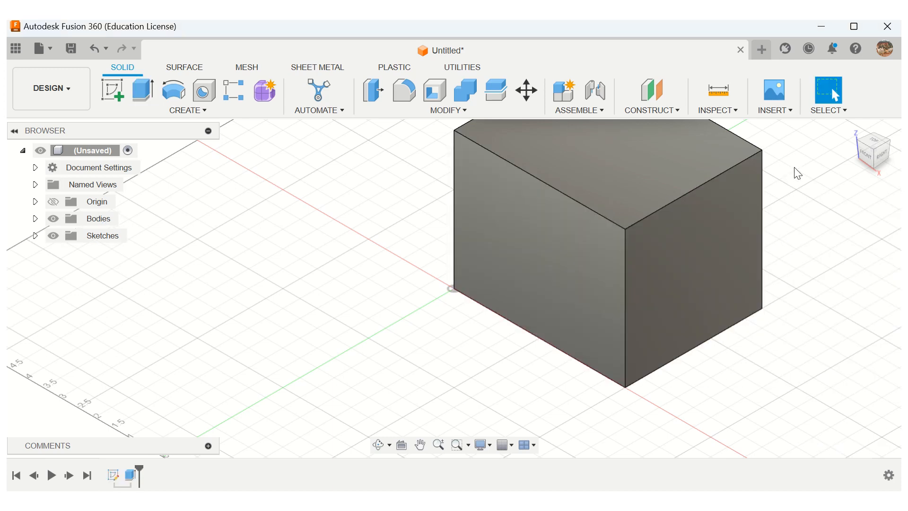
- Sketch a rectangle about 4.29 by 3.22 in inside the block's outline on its top face
{"action": "left_click", "coordinate": [852, 128]}
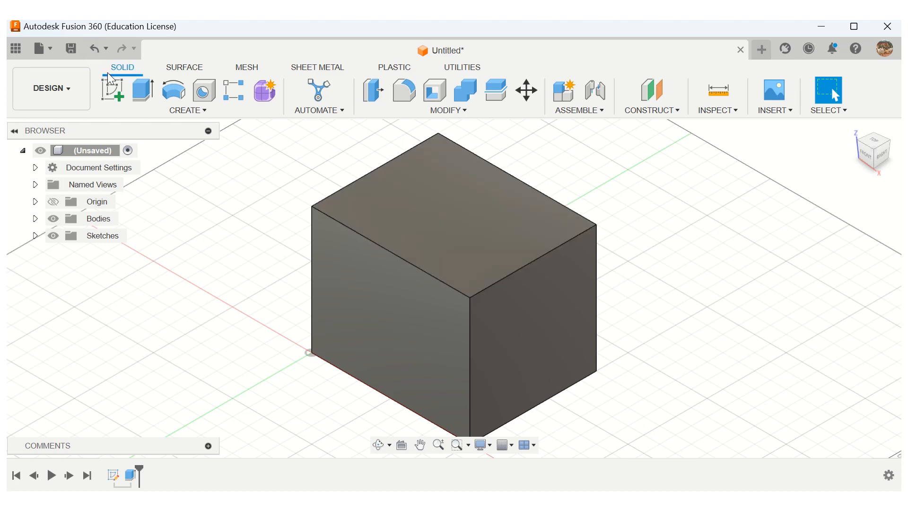
{"action": "left_click", "coordinate": [120, 94]}
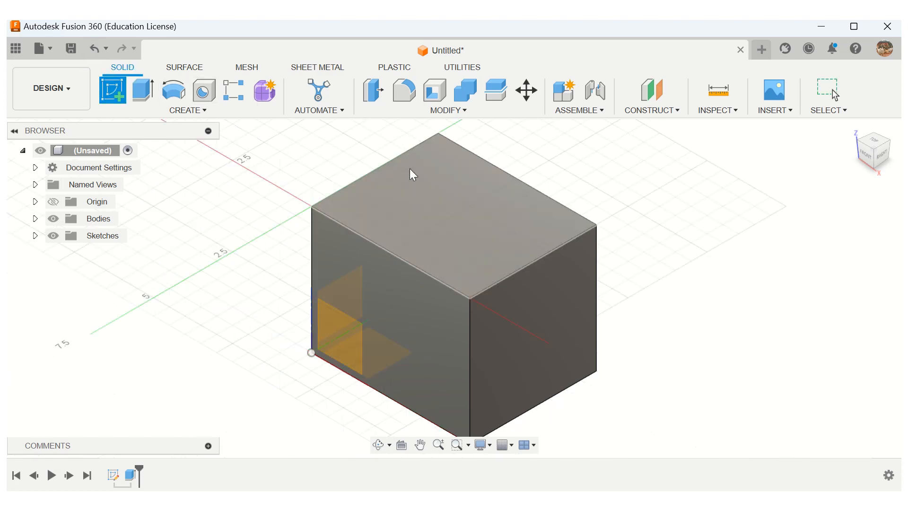
{"action": "left_click", "coordinate": [451, 204]}
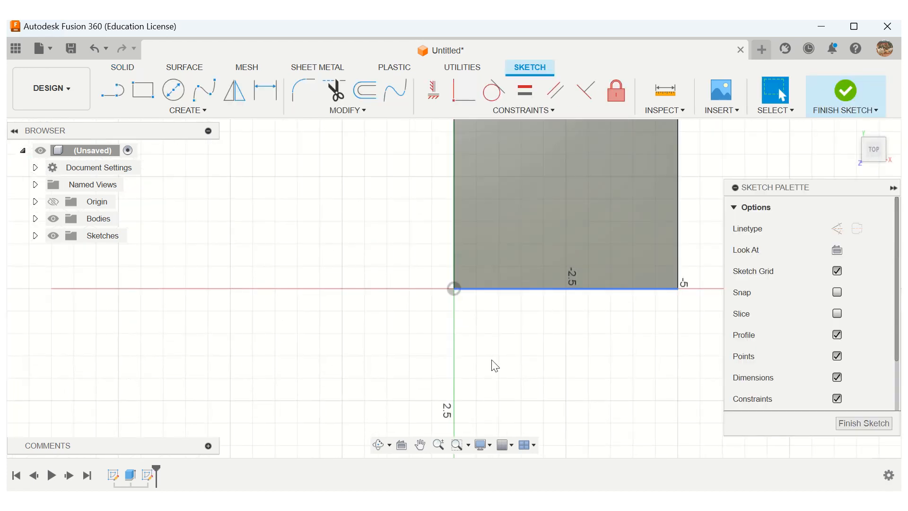
{"action": "left_click", "coordinate": [420, 444]}
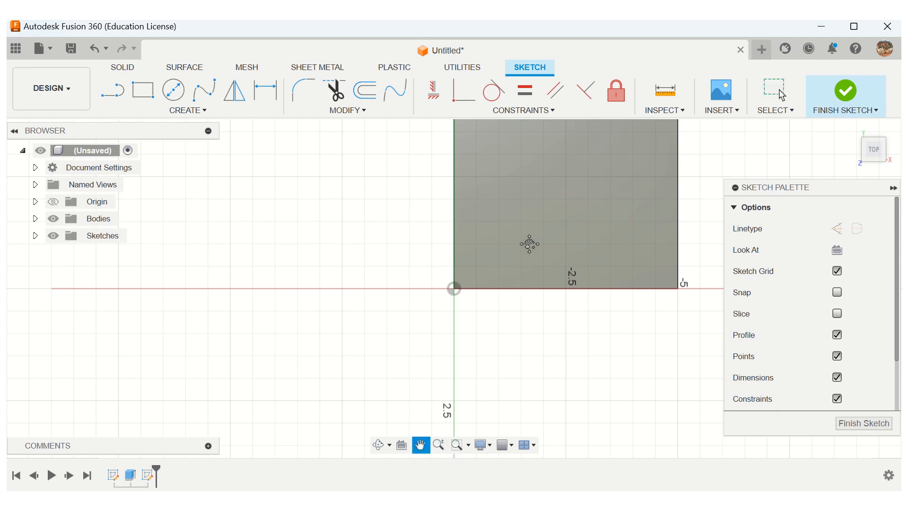
{"action": "mouse_move", "coordinate": [529, 244]}
{"action": "left_mouse_down"}
{"action": "mouse_move", "coordinate": [505, 272]}
{"action": "mouse_move", "coordinate": [449, 296]}
{"action": "mouse_move", "coordinate": [371, 302]}
{"action": "mouse_move", "coordinate": [368, 311]}
{"action": "left_mouse_up"}
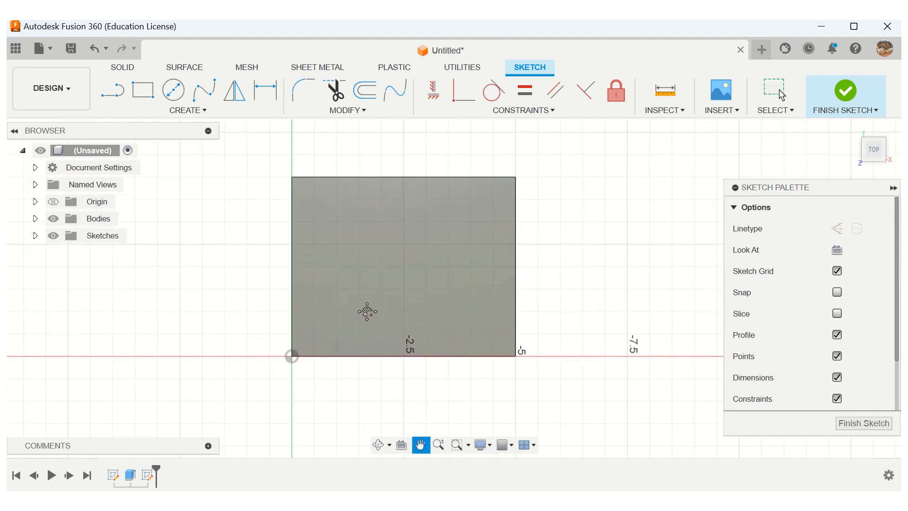
{"action": "left_click", "coordinate": [143, 90]}
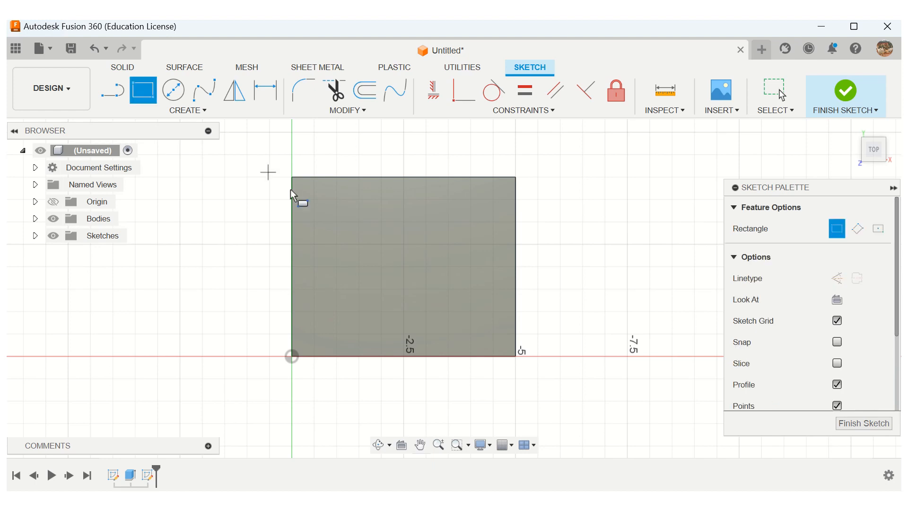
{"action": "left_click", "coordinate": [310, 193]}
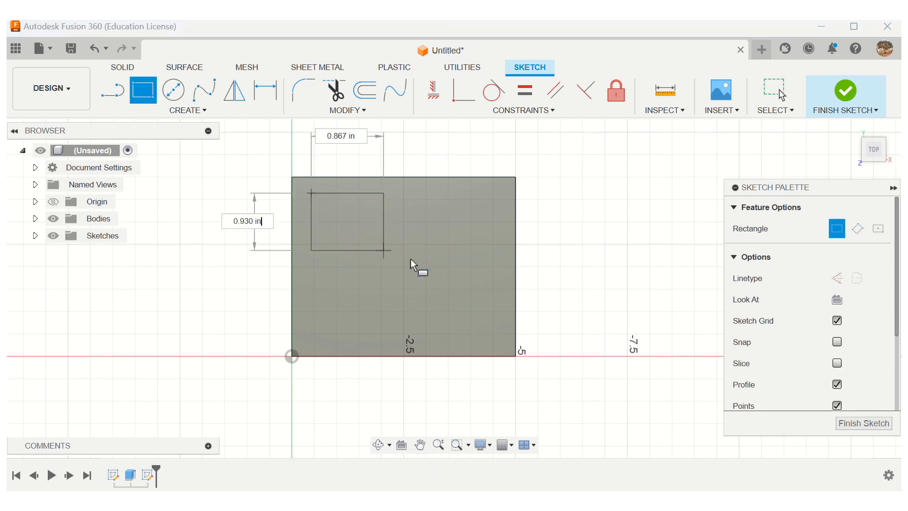
{"action": "left_click", "coordinate": [503, 336]}
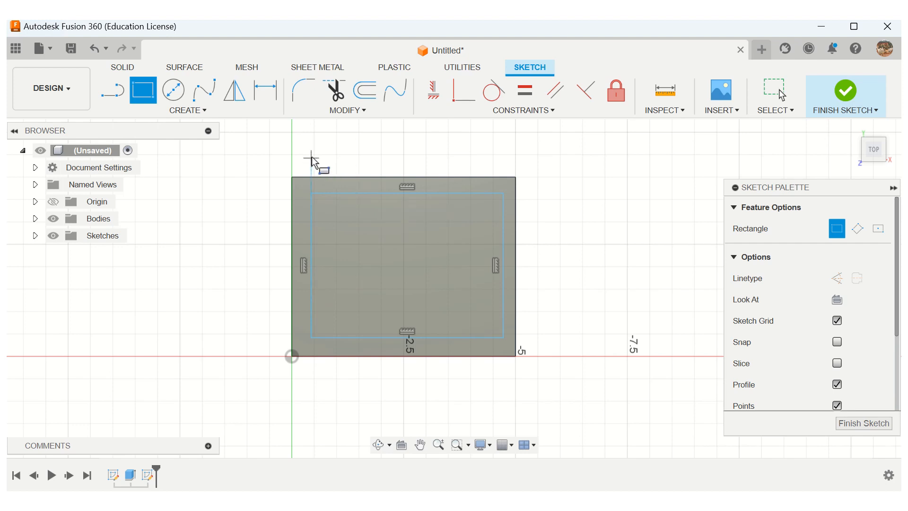
- Dimension the gap between the inner rectangle's upper edge and the block's upper edge at 0.25 in
{"action": "left_click", "coordinate": [266, 98]}
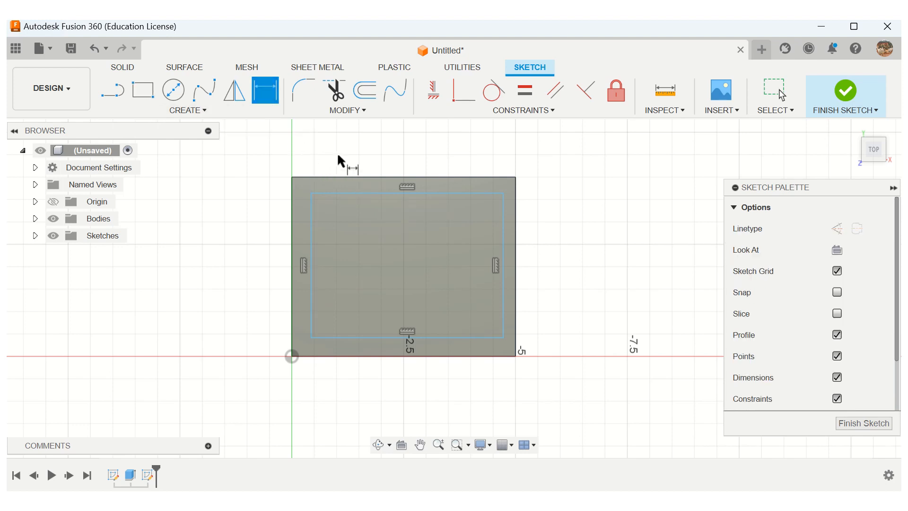
{"action": "left_click", "coordinate": [435, 177]}
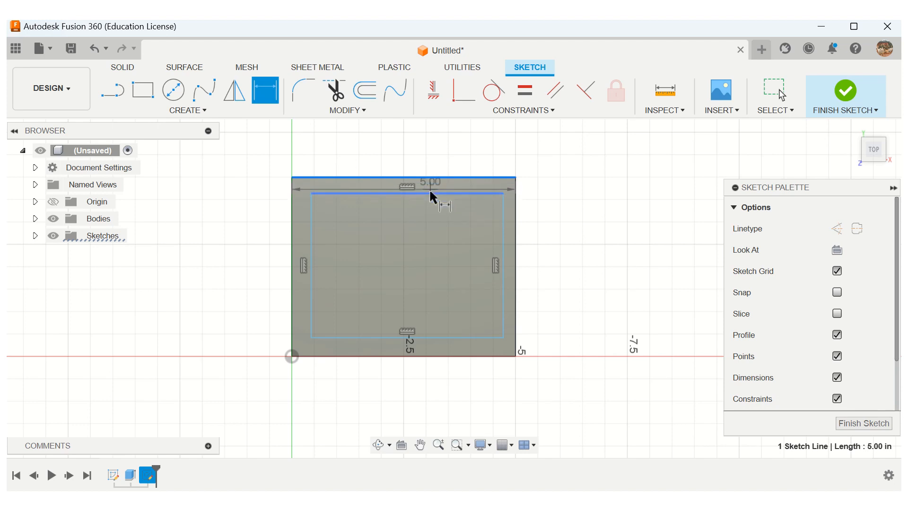
{"action": "left_click", "coordinate": [430, 192]}
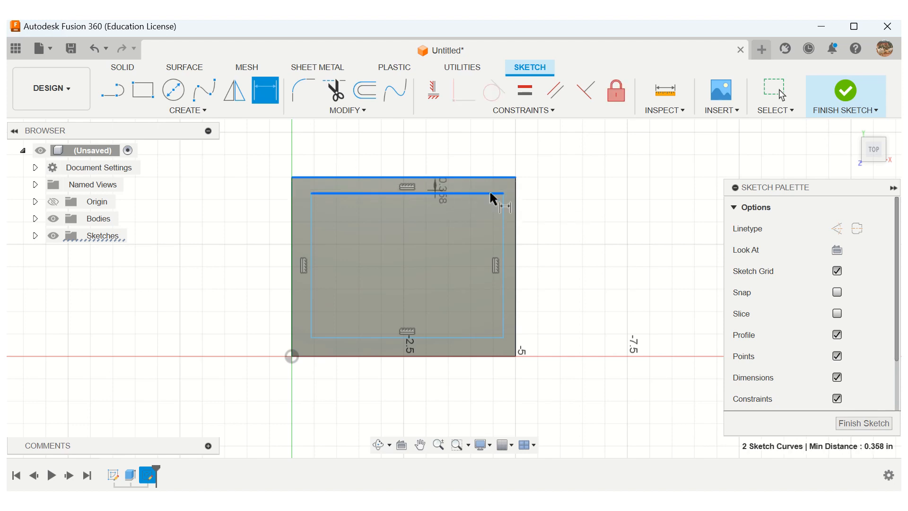
{"action": "left_click", "coordinate": [543, 187]}
{"action": "type", "text": "0"}
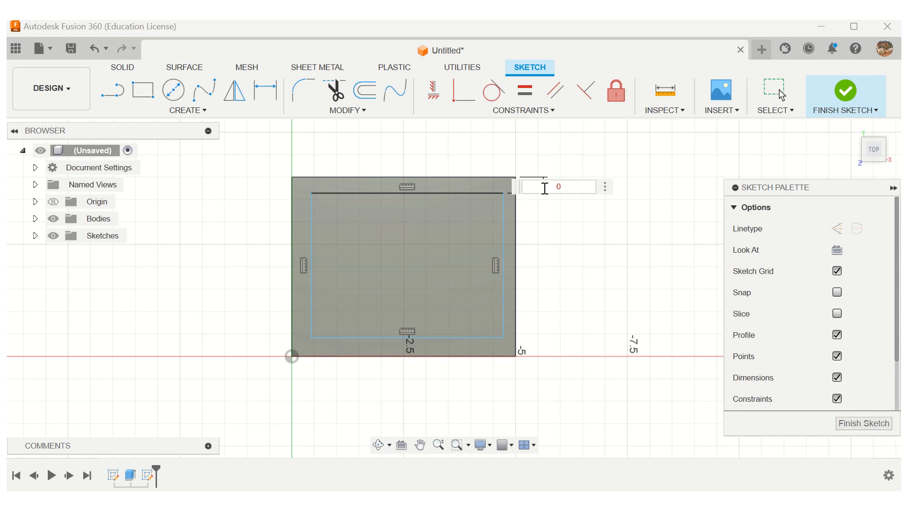
{"action": "type", "text": ".25"}
{"action": "key", "text": "Return"}
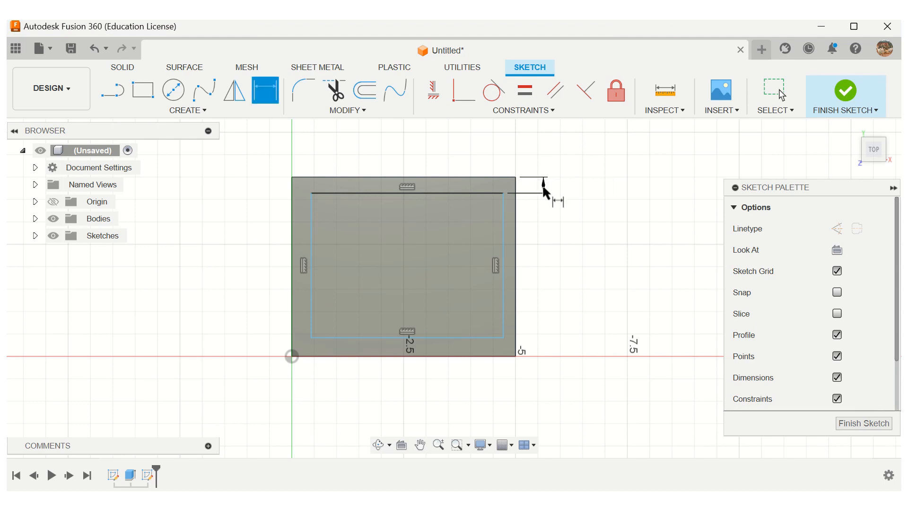
- Dimension the gap between the inner rectangle's right edge and the block's right edge at 0.25 in
{"action": "left_click", "coordinate": [504, 226]}
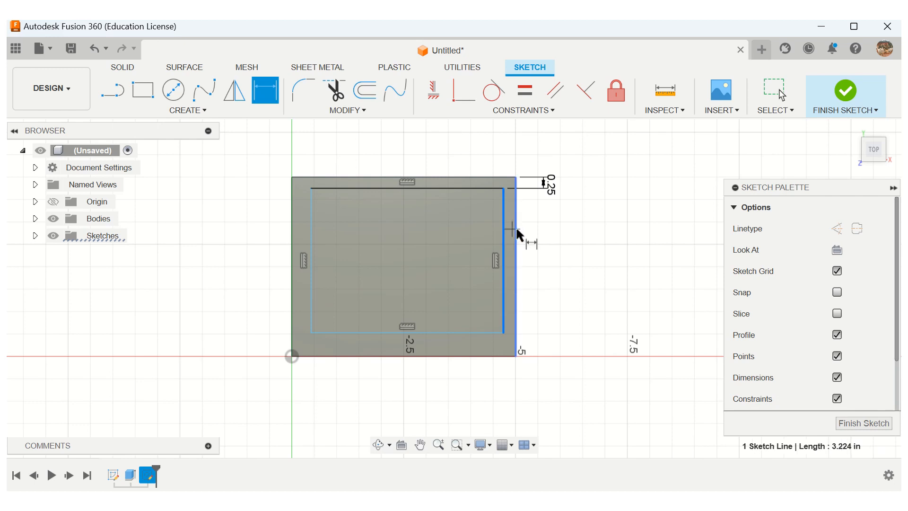
{"action": "left_click", "coordinate": [516, 234]}
{"action": "left_click", "coordinate": [509, 376]}
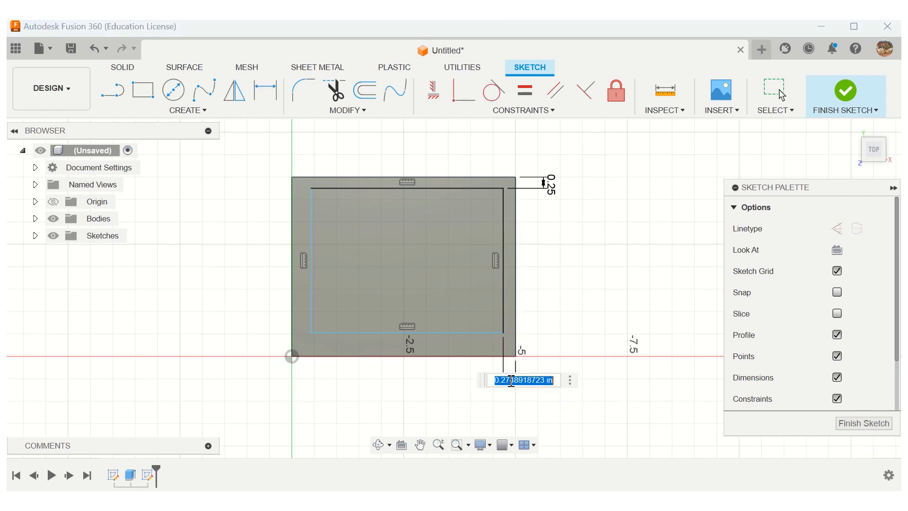
{"action": "type", "text": "0.25"}
{"action": "key", "text": "Return"}
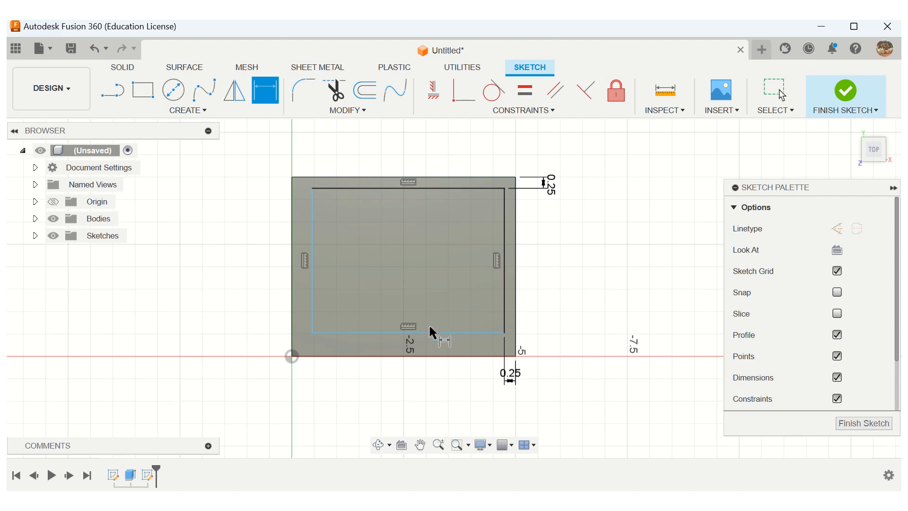
- Dimension the gap between the inner rectangle's lower edge and the block's lower edge at 0.25 in
{"action": "left_click", "coordinate": [428, 331]}
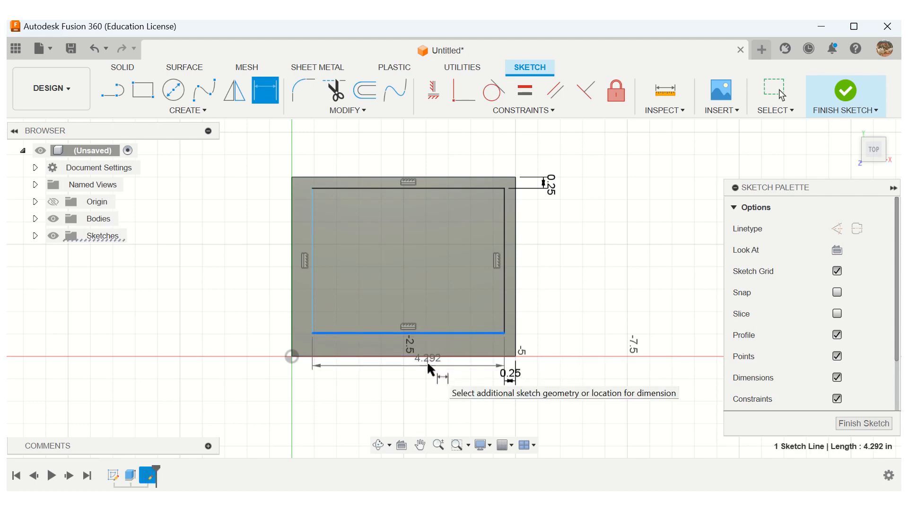
{"action": "left_click", "coordinate": [427, 355]}
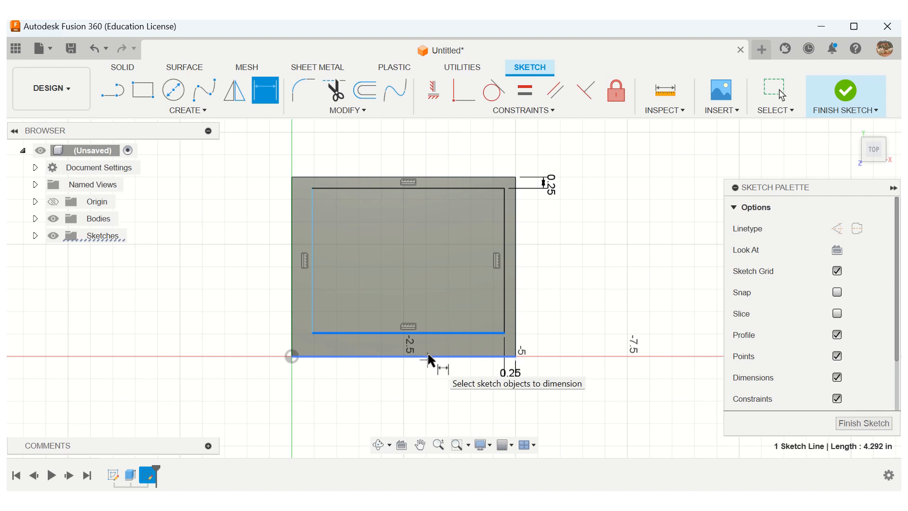
{"action": "left_click", "coordinate": [427, 354]}
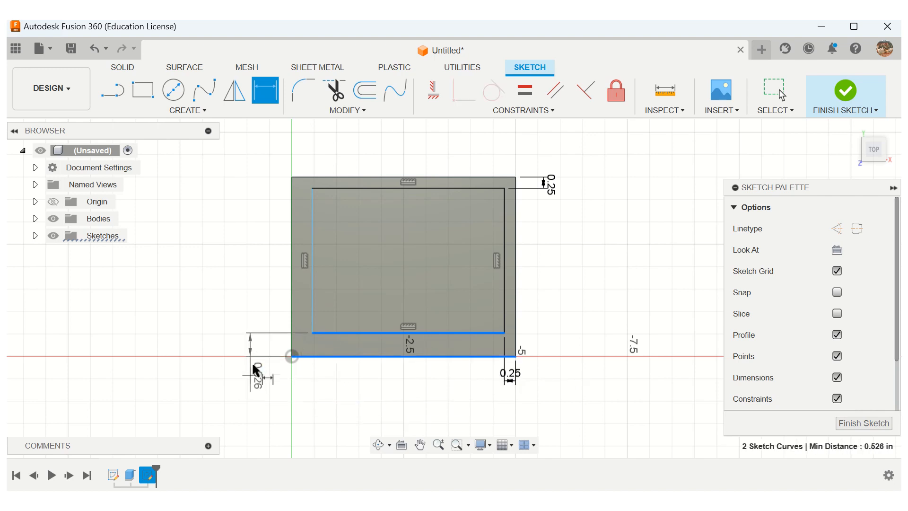
{"action": "left_click", "coordinate": [272, 371]}
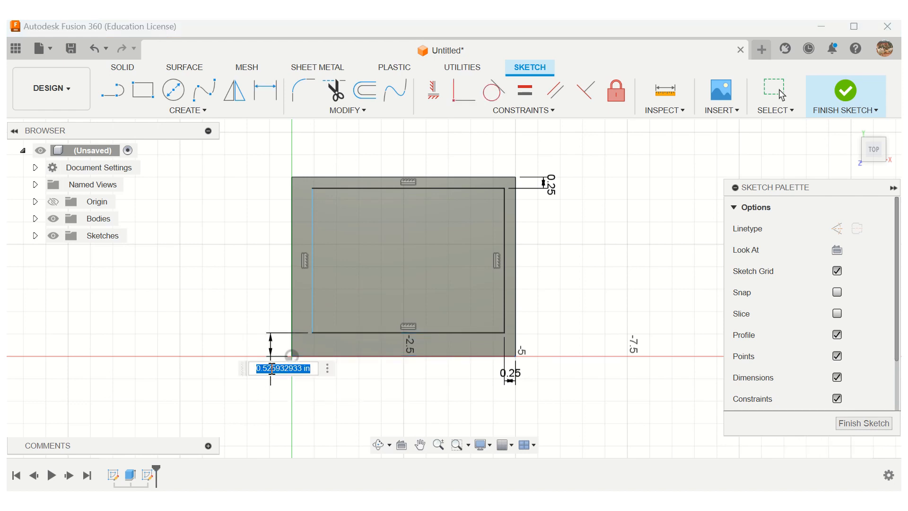
{"action": "type", "text": "0.2"}
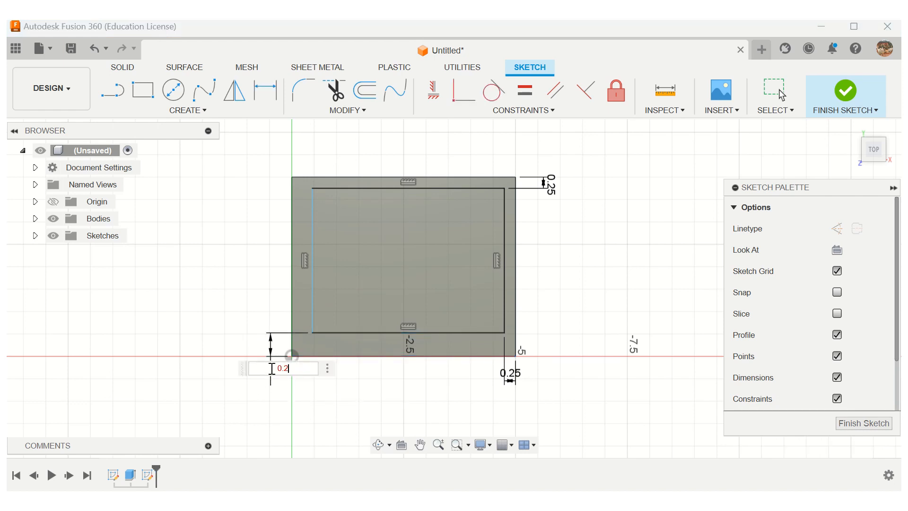
{"action": "type", "text": "5"}
{"action": "key", "text": "Return"}
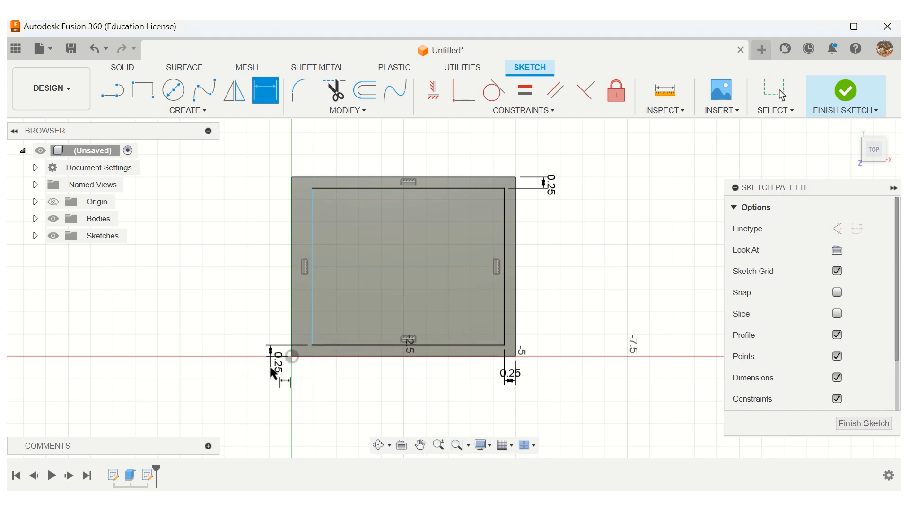
- Dimension the gap between the inner rectangle's left edge and the block's left edge at 0.25 in
{"action": "left_click", "coordinate": [313, 243]}
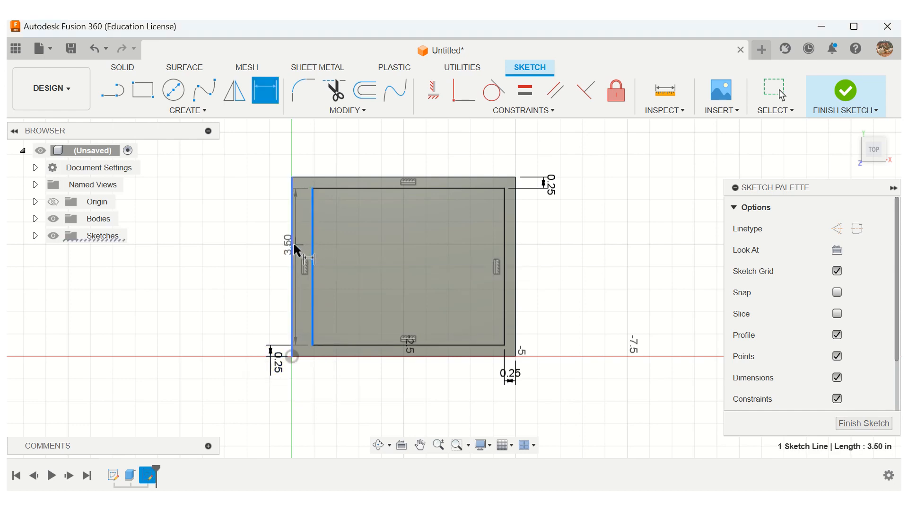
{"action": "left_click", "coordinate": [291, 243]}
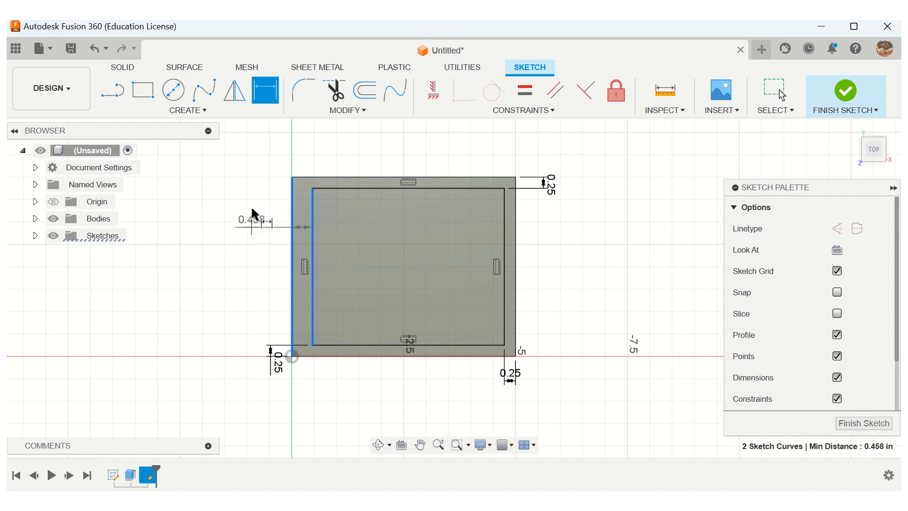
{"action": "left_click", "coordinate": [293, 158]}
{"action": "type", "text": "0"}
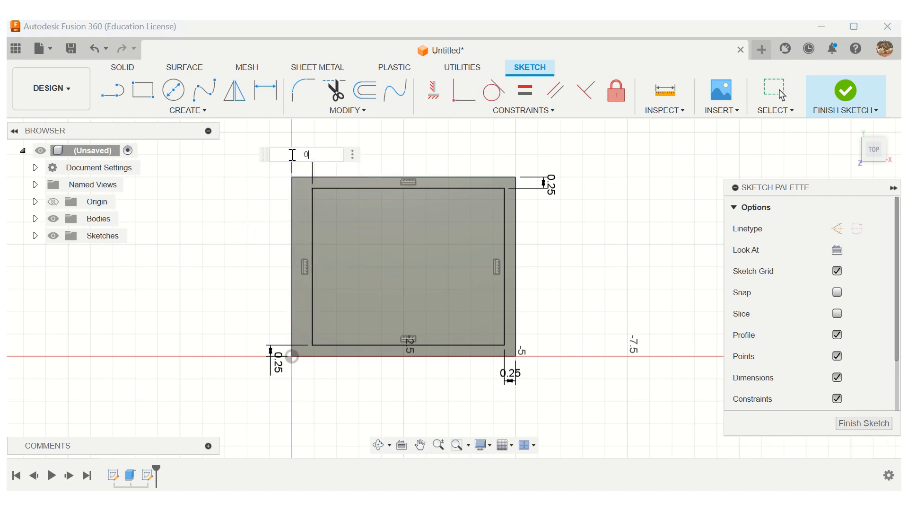
{"action": "type", "text": ".25"}
{"action": "key", "text": "Return"}
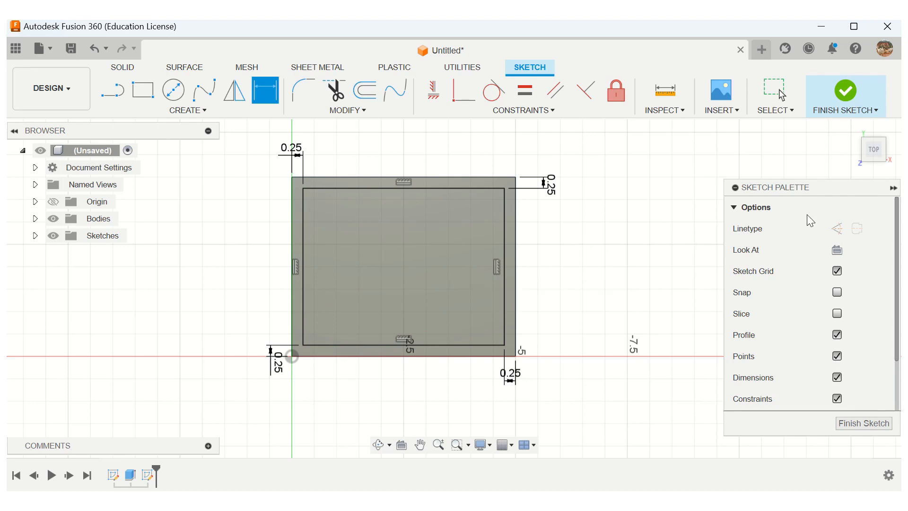
- Finish the sketch and extrude the inner rectangle by -3.75 in as a cut to hollow out the block
{"action": "mouse_move", "coordinate": [868, 153]}
{"action": "left_mouse_down"}
{"action": "mouse_move", "coordinate": [846, 178]}
{"action": "mouse_move", "coordinate": [857, 164]}
{"action": "left_mouse_up"}
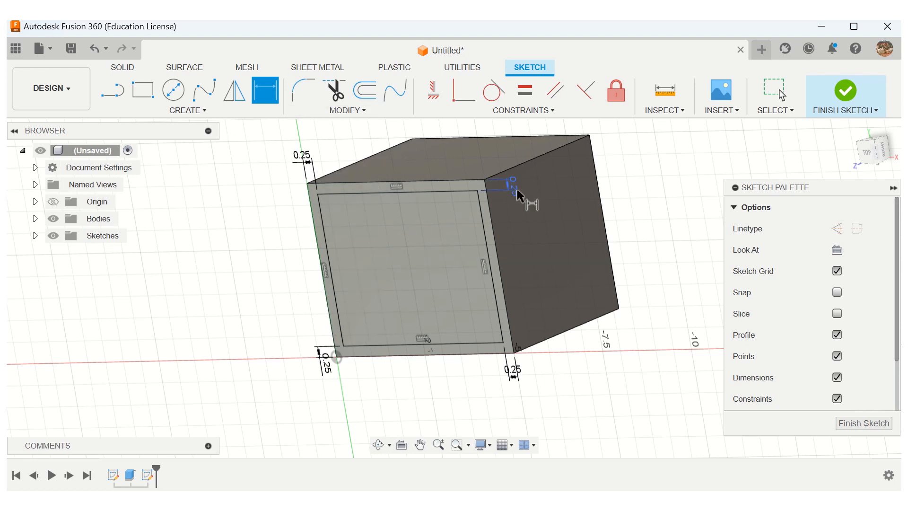
{"action": "left_click", "coordinate": [846, 424]}
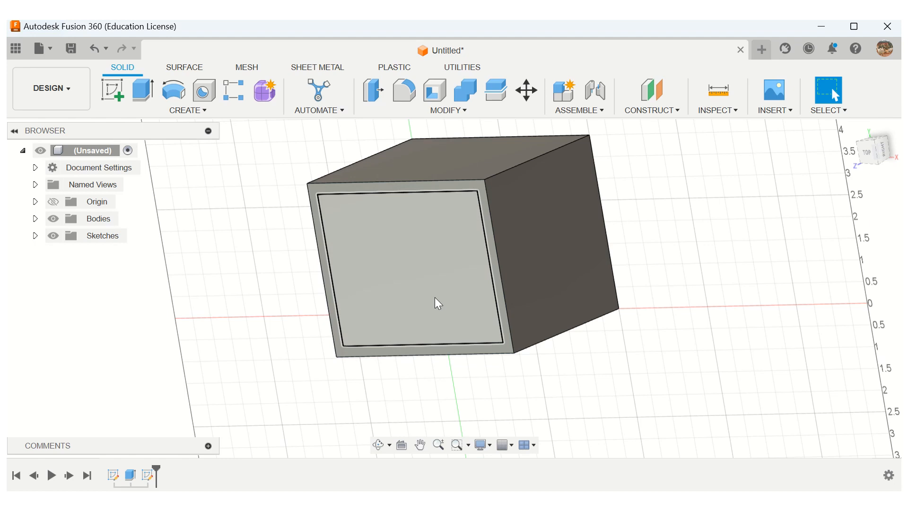
{"action": "key", "text": "e"}
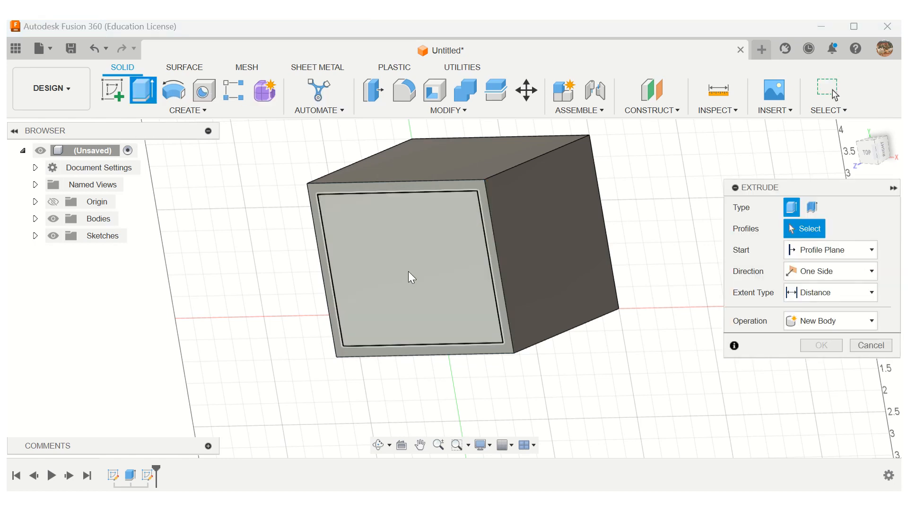
{"action": "left_click", "coordinate": [404, 282]}
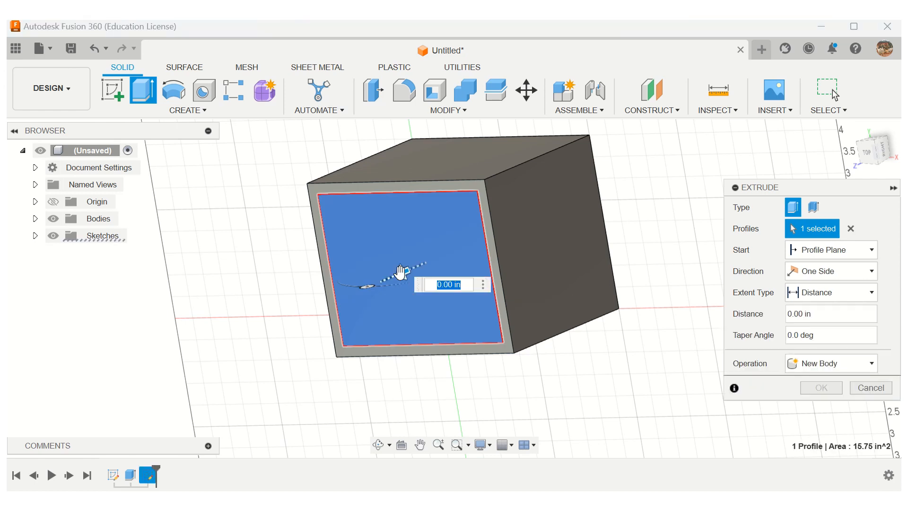
{"action": "left_click_drag", "start_coordinate": [403, 280], "coordinate": [449, 263]}
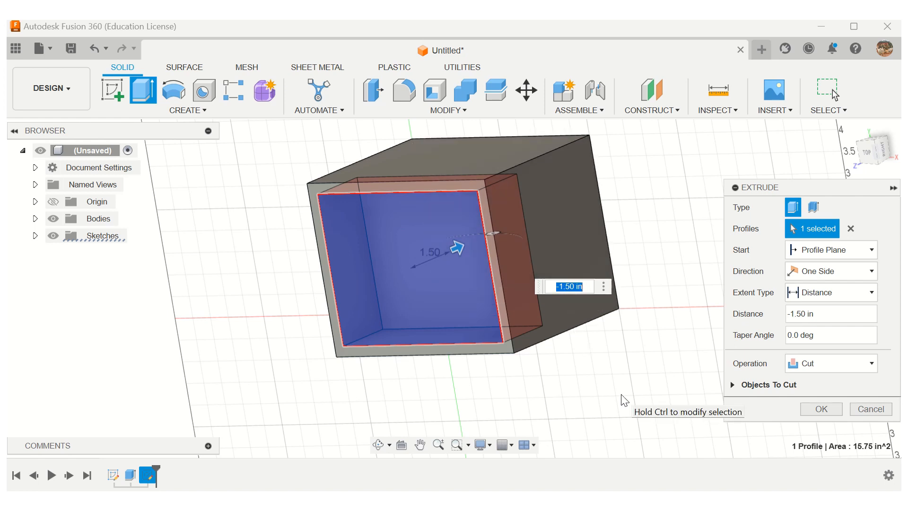
{"action": "type", "text": "-3.75"}
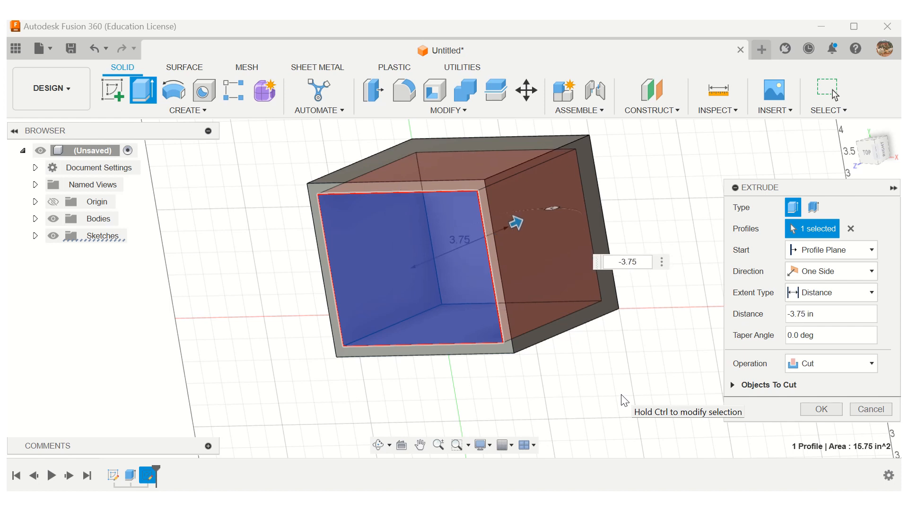
{"action": "key", "text": "Return"}
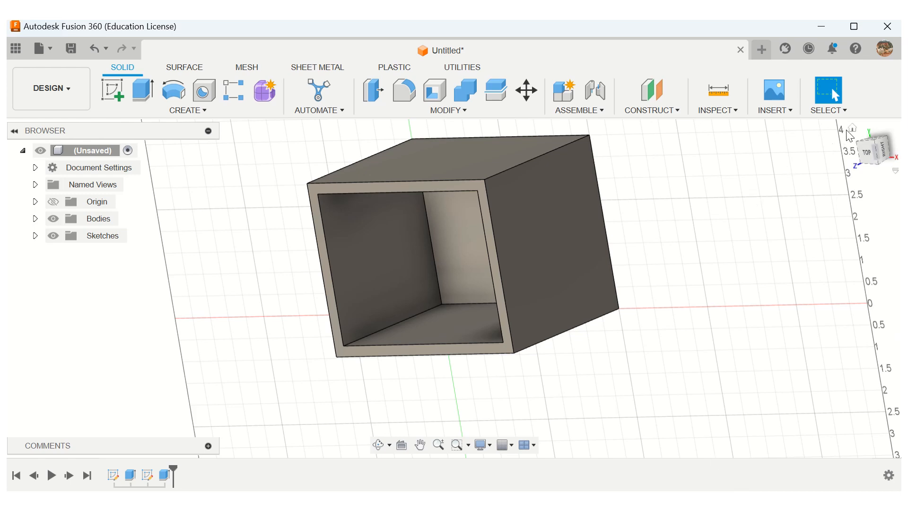
- Start a new sketch on the outer face of the box's right side wall
{"action": "left_click", "coordinate": [852, 131]}
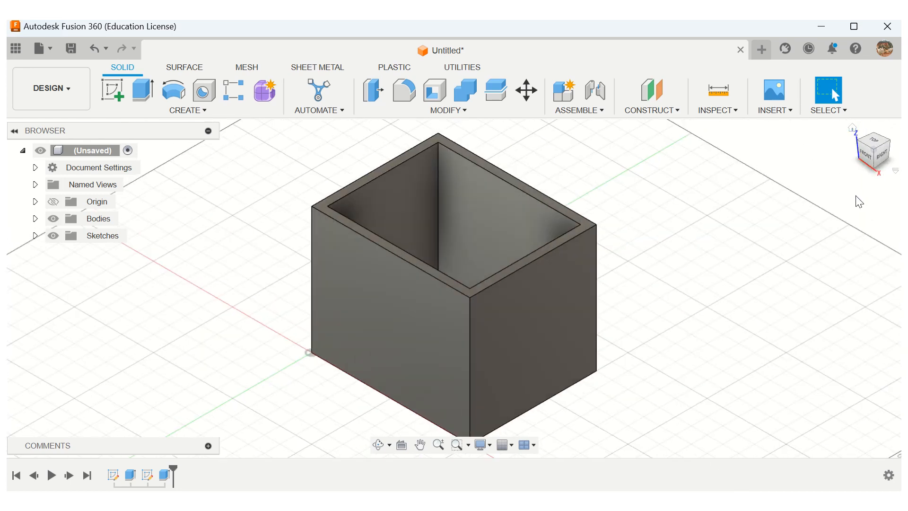
{"action": "mouse_move", "coordinate": [863, 161]}
{"action": "left_mouse_down"}
{"action": "mouse_move", "coordinate": [832, 196]}
{"action": "mouse_move", "coordinate": [780, 182]}
{"action": "mouse_move", "coordinate": [764, 165]}
{"action": "mouse_move", "coordinate": [785, 180]}
{"action": "mouse_move", "coordinate": [841, 149]}
{"action": "mouse_move", "coordinate": [867, 237]}
{"action": "mouse_move", "coordinate": [859, 201]}
{"action": "mouse_move", "coordinate": [811, 165]}
{"action": "mouse_move", "coordinate": [804, 142]}
{"action": "mouse_move", "coordinate": [795, 163]}
{"action": "mouse_move", "coordinate": [787, 152]}
{"action": "mouse_move", "coordinate": [811, 210]}
{"action": "mouse_move", "coordinate": [795, 197]}
{"action": "mouse_move", "coordinate": [795, 179]}
{"action": "mouse_move", "coordinate": [810, 200]}
{"action": "left_mouse_up"}
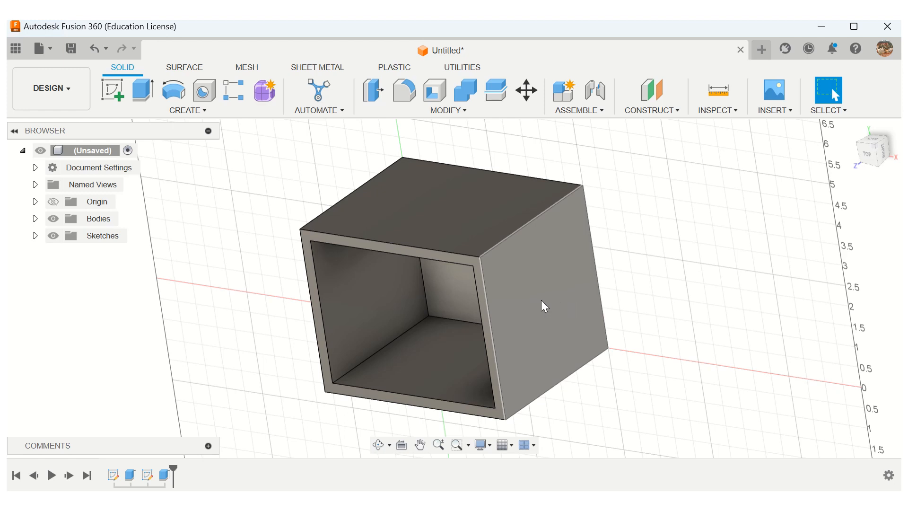
{"action": "left_click", "coordinate": [116, 92]}
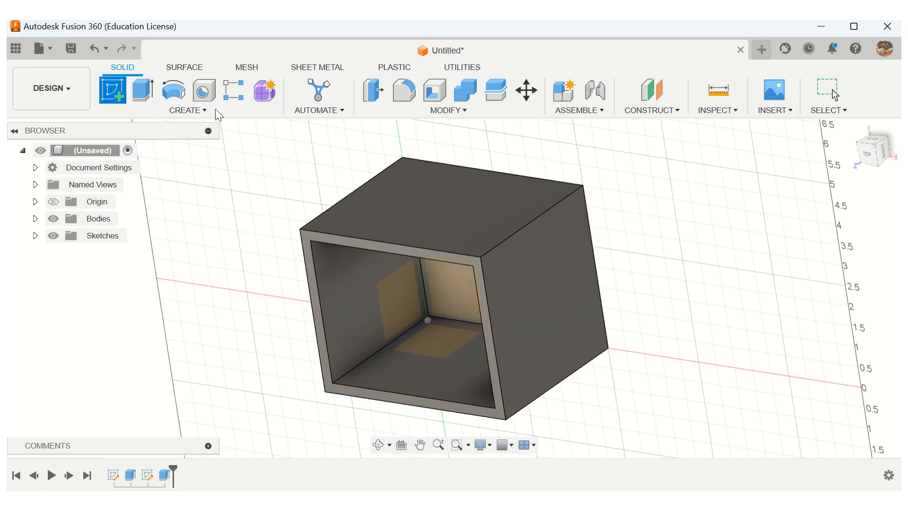
{"action": "left_click", "coordinate": [537, 296]}
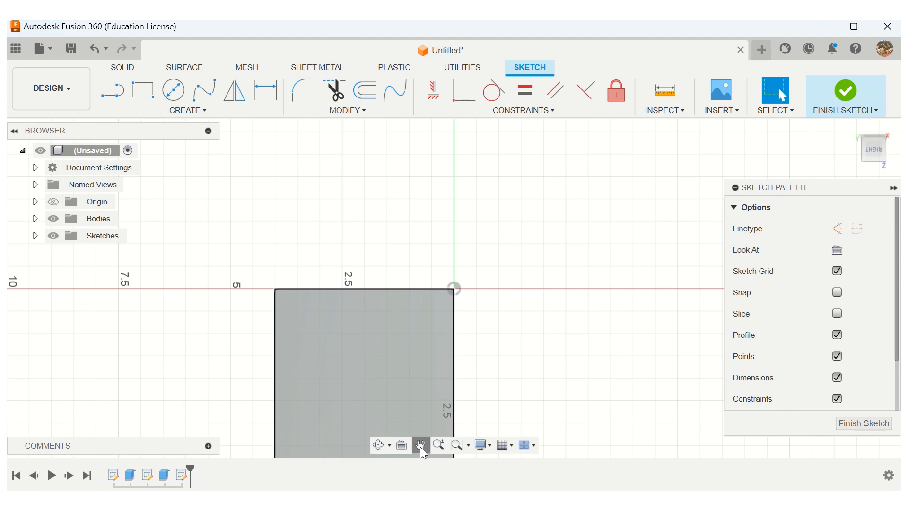
{"action": "left_click", "coordinate": [411, 410]}
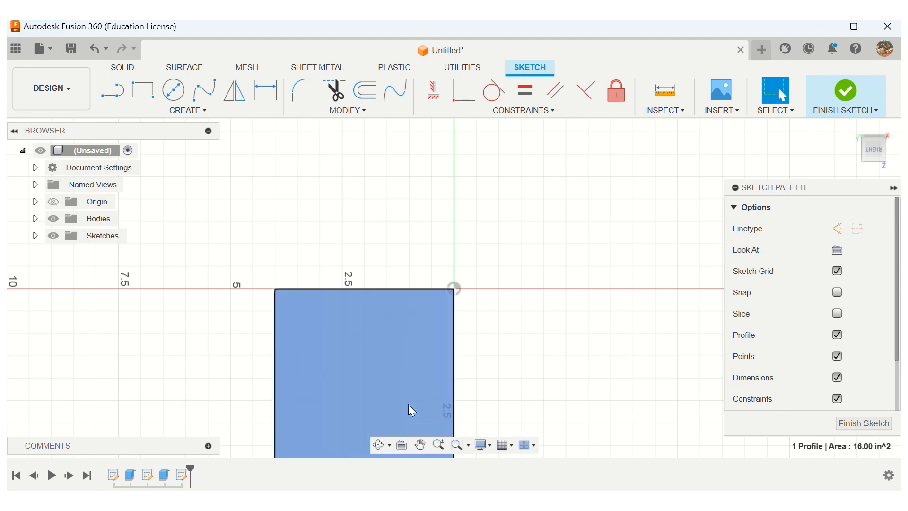
{"action": "left_click", "coordinate": [420, 444]}
{"action": "left_click_drag", "start_coordinate": [385, 391], "coordinate": [442, 269]}
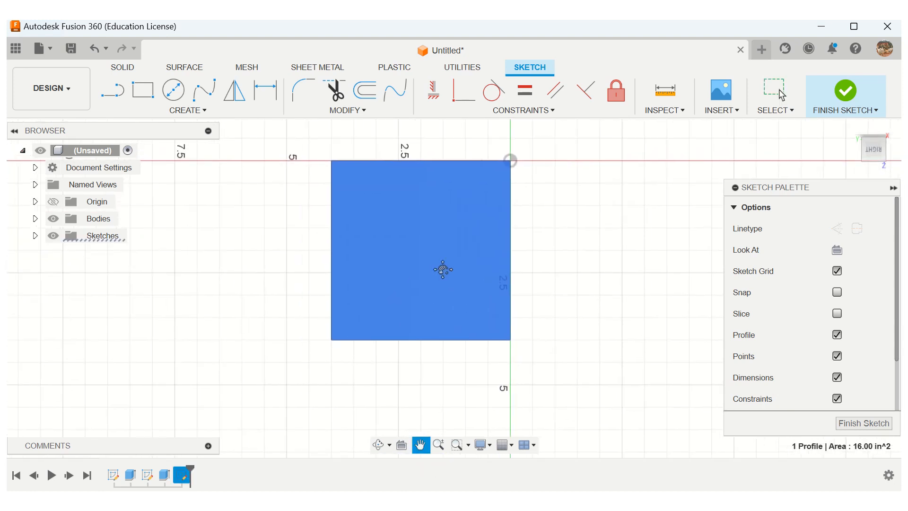
{"action": "key", "text": "Escape"}
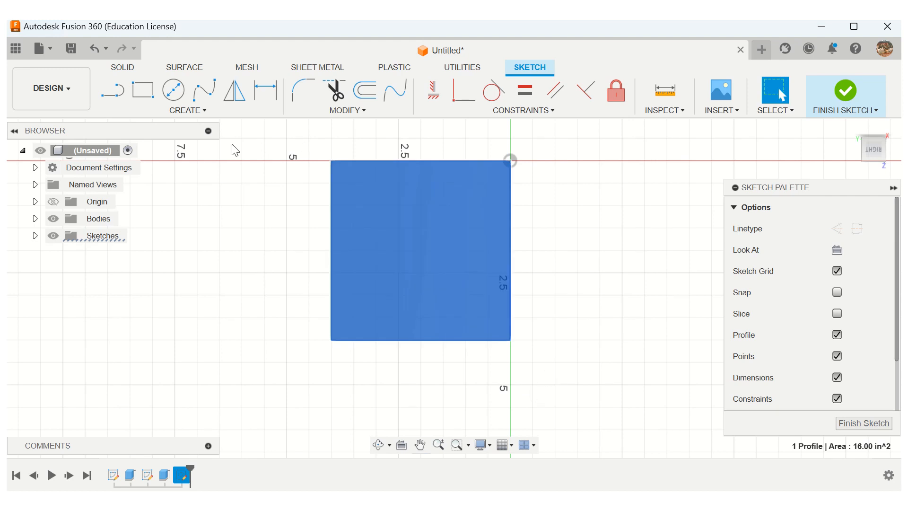
- Draw two crossing construction lines between the opposite corners of the side face, and turn the construction linetype off
{"action": "left_click", "coordinate": [113, 97]}
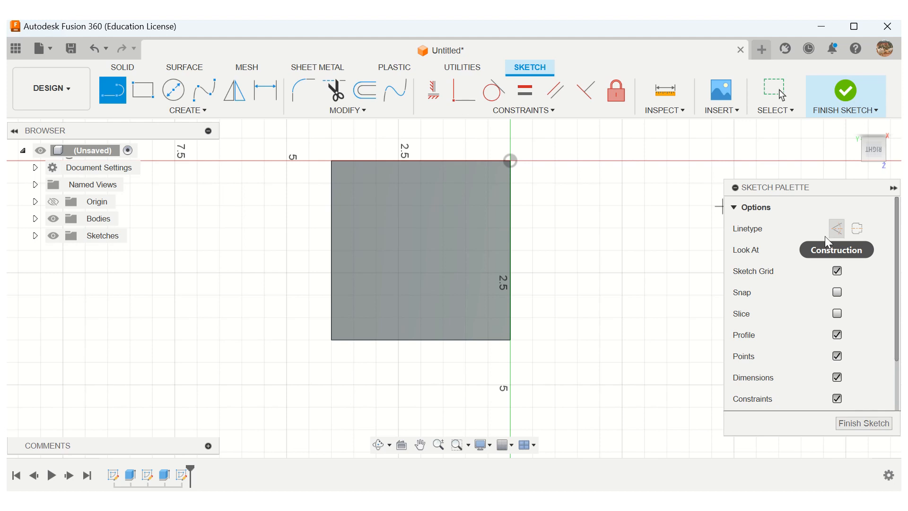
{"action": "left_click", "coordinate": [835, 230]}
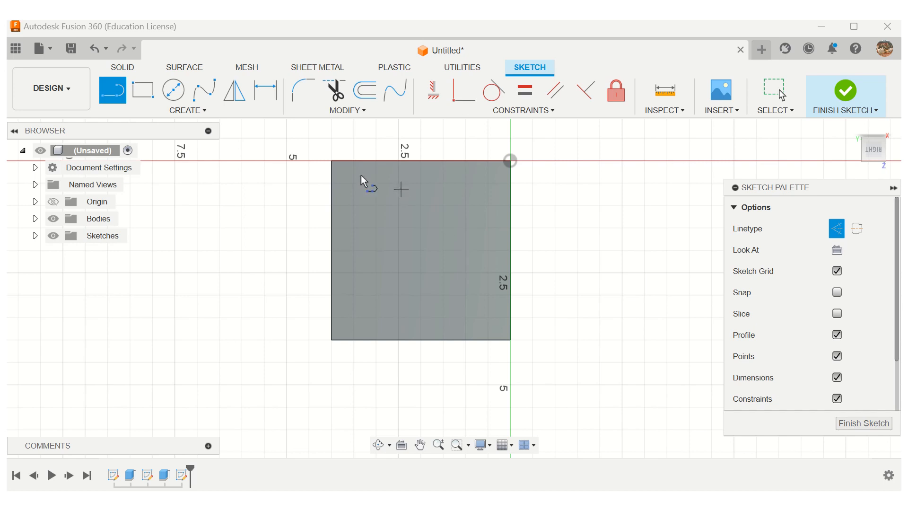
{"action": "left_click", "coordinate": [335, 164]}
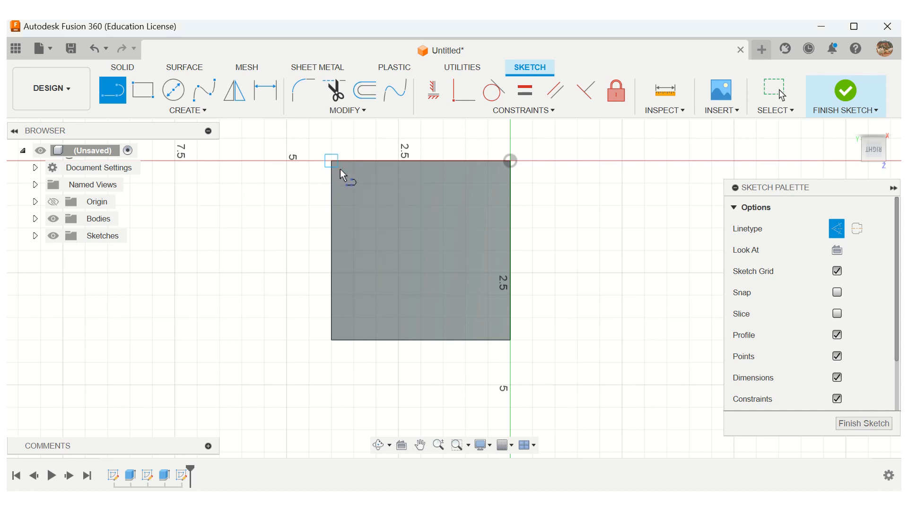
{"action": "double_click", "coordinate": [509, 340]}
{"action": "left_click", "coordinate": [331, 339]}
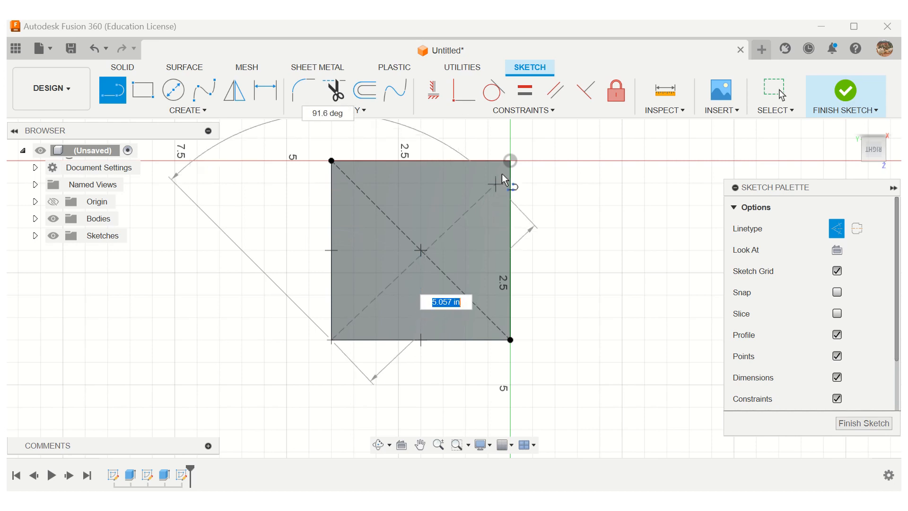
{"action": "double_click", "coordinate": [511, 161]}
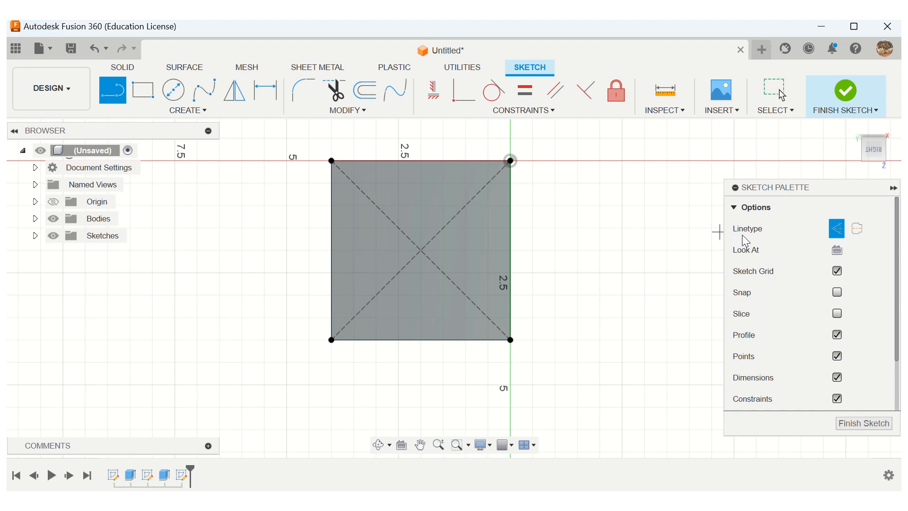
{"action": "left_click", "coordinate": [837, 229]}
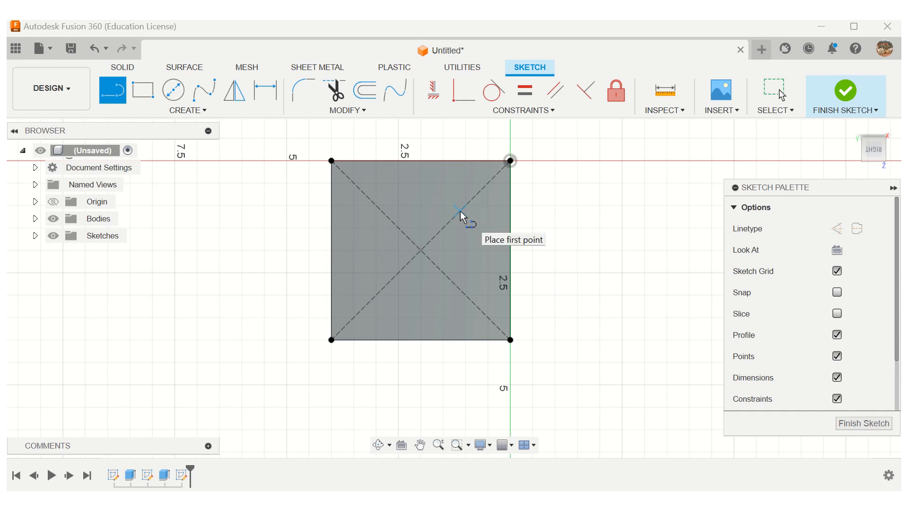
- Toggle the diagonal that ends at the origin to a normal line and back to a construction line
{"action": "left_click", "coordinate": [231, 214]}
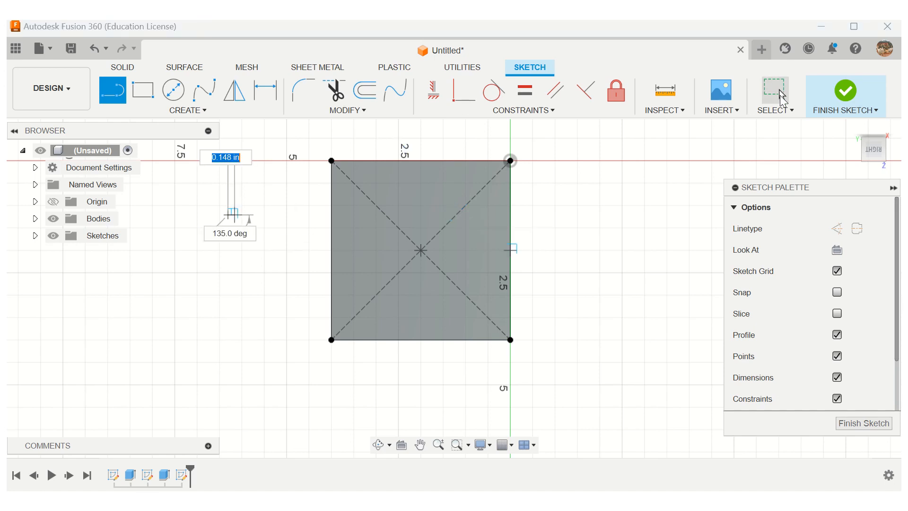
{"action": "left_click", "coordinate": [780, 96]}
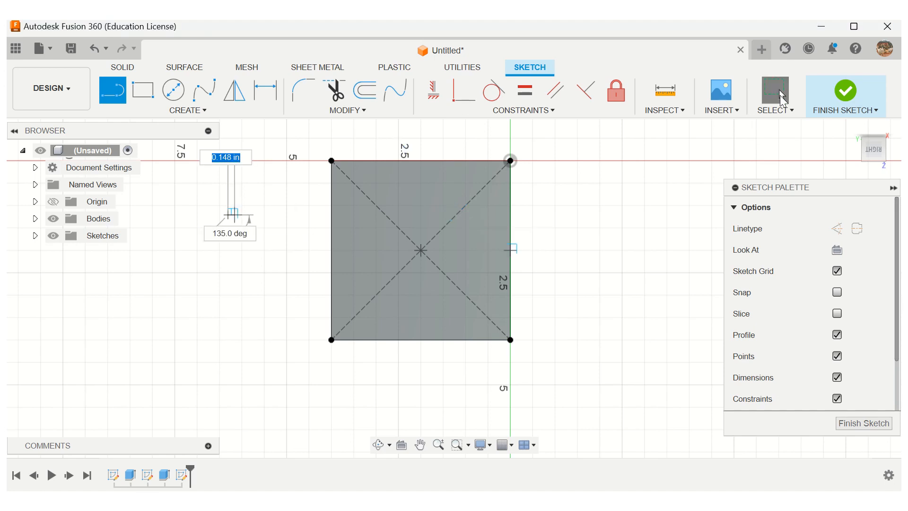
{"action": "left_click", "coordinate": [449, 219]}
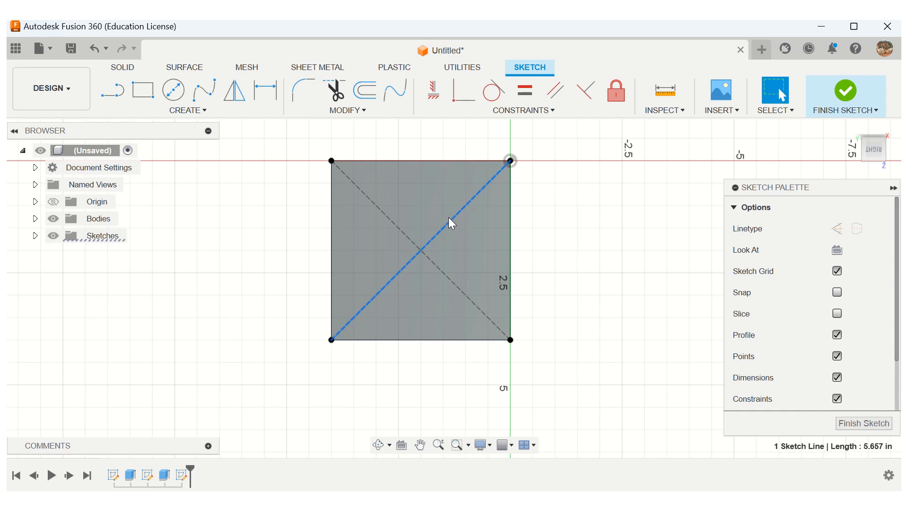
{"action": "left_click", "coordinate": [835, 230]}
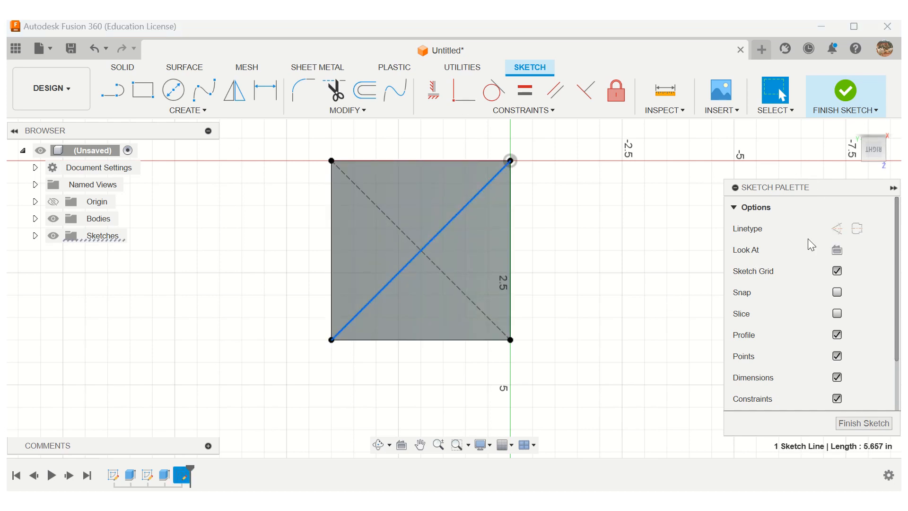
{"action": "left_click", "coordinate": [836, 228]}
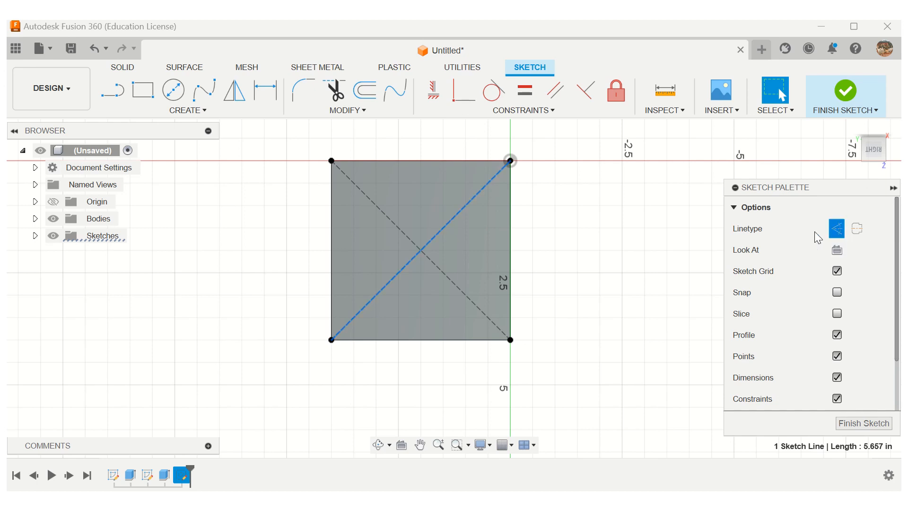
- Draw a centre-diameter circle about 1.04 in across, centred where the two construction diagonals cross on the side face
{"action": "left_click", "coordinate": [593, 301]}
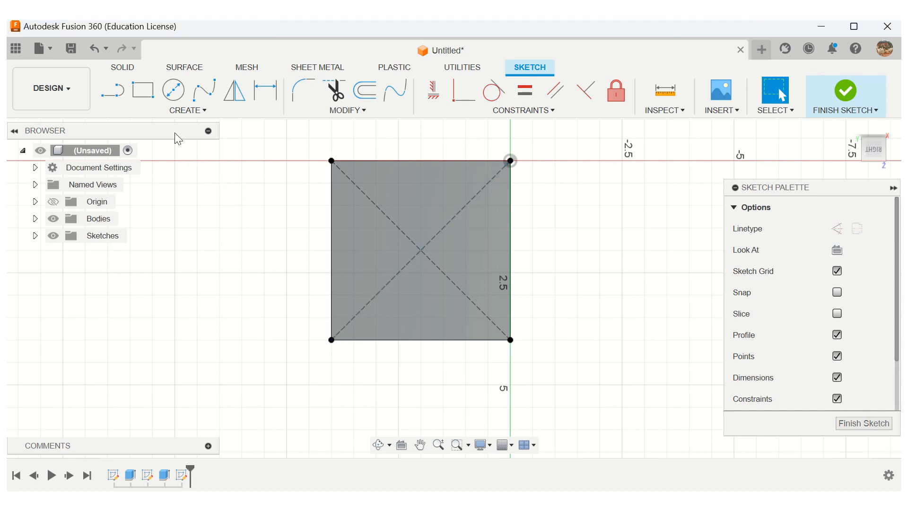
{"action": "left_click", "coordinate": [173, 90]}
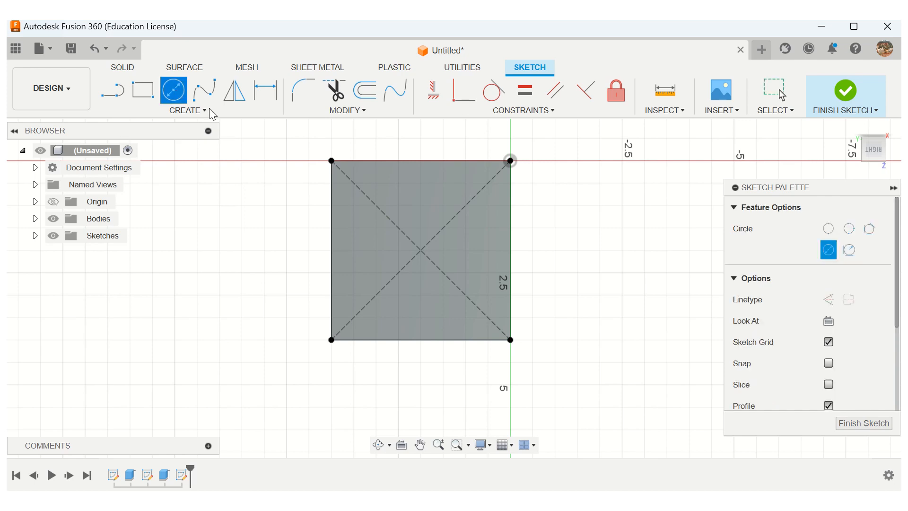
{"action": "left_click", "coordinate": [420, 250]}
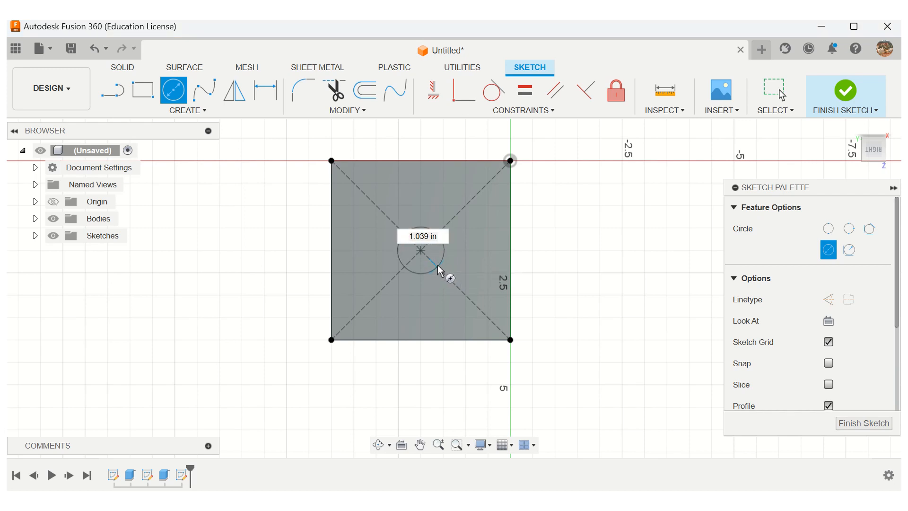
{"action": "left_click", "coordinate": [437, 265]}
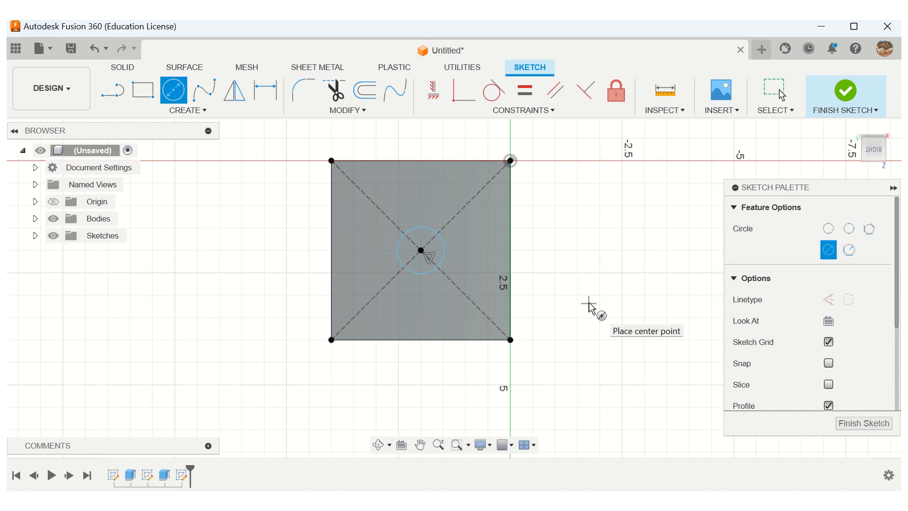
- Dimension the circle at the centre of the side face to a diameter of 0.3 in
{"action": "left_click", "coordinate": [265, 96]}
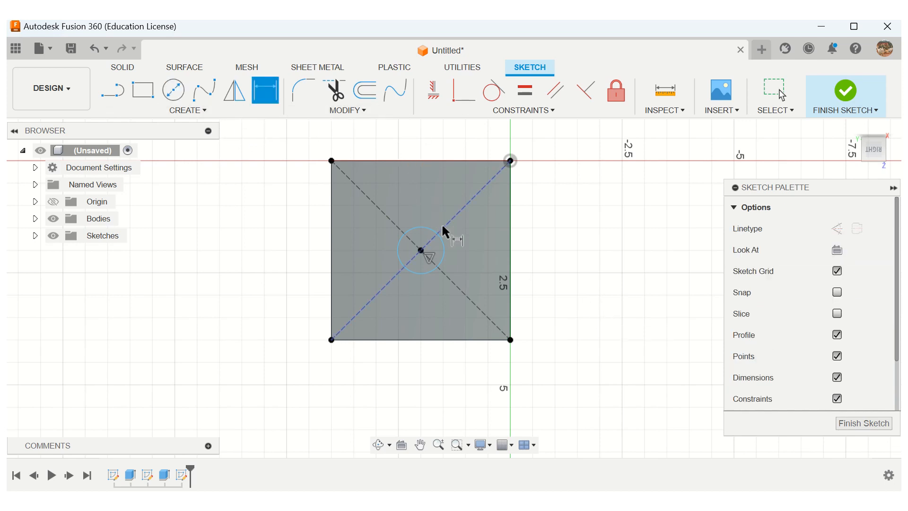
{"action": "left_click", "coordinate": [444, 258]}
{"action": "left_click", "coordinate": [535, 239]}
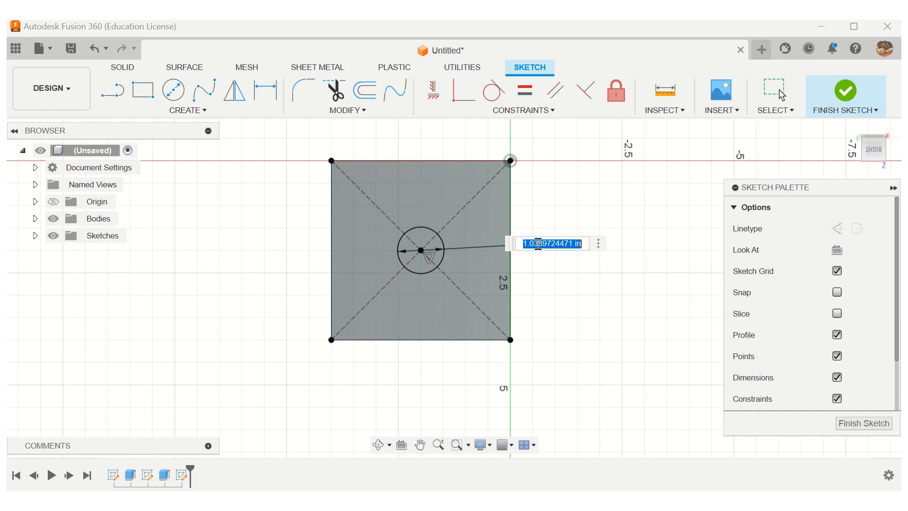
{"action": "key", "text": "BackSpace"}
{"action": "type", "text": "0."}
{"action": "type", "text": "3"}
{"action": "key", "text": "Return"}
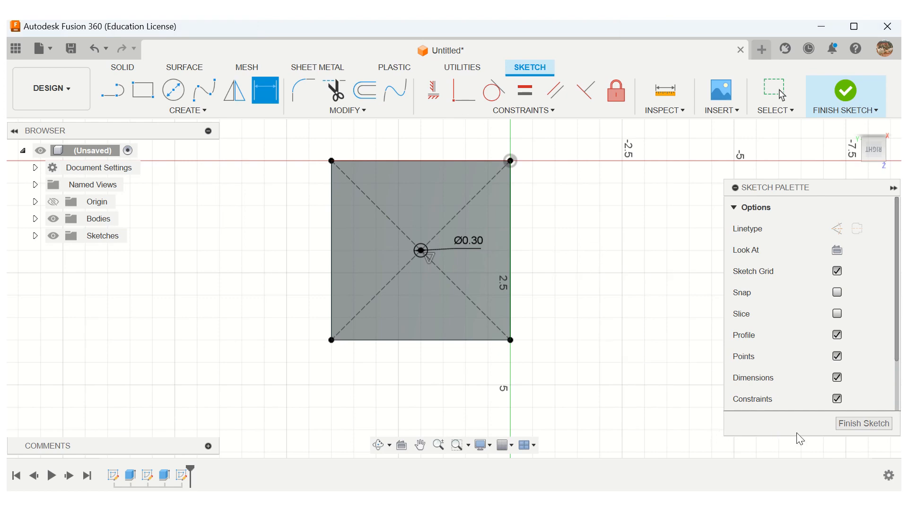
- Finish the sketch and extrude the small circle by -7.50 in as a cut through both side walls of the box
{"action": "left_click", "coordinate": [856, 424]}
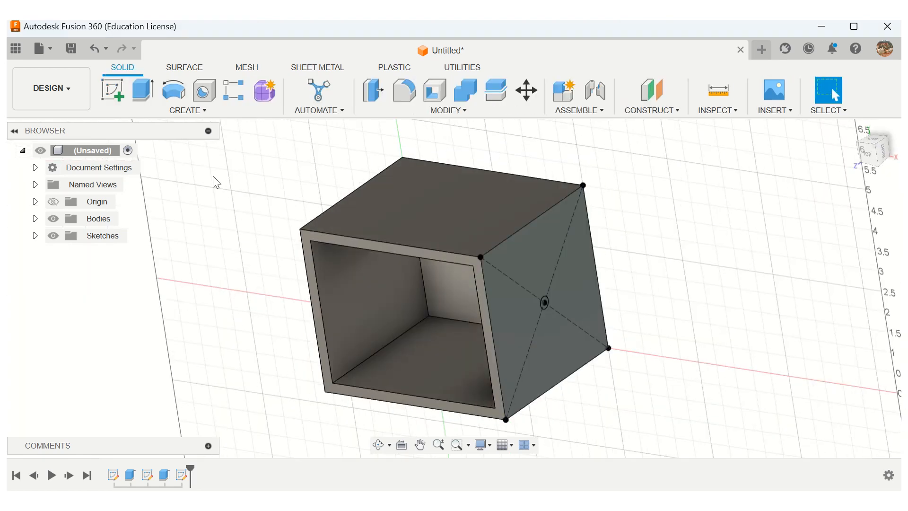
{"action": "left_click", "coordinate": [142, 90]}
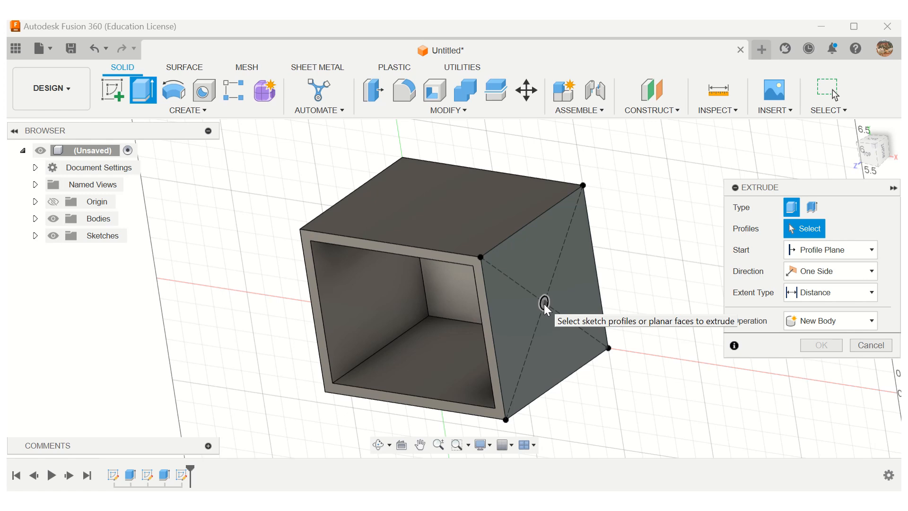
{"action": "scroll", "coordinate": [545, 308], "scroll_direction": "up", "scroll_amount": 5}
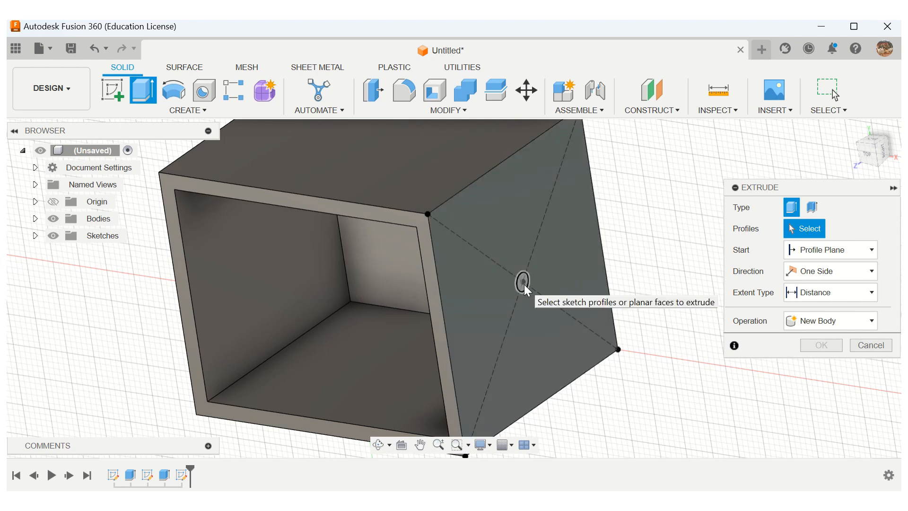
{"action": "left_click", "coordinate": [523, 283]}
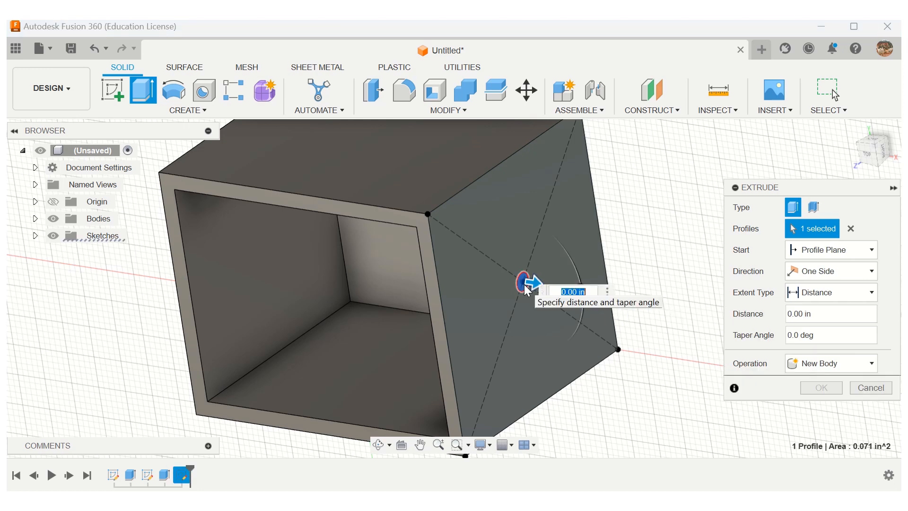
{"action": "left_click_drag", "start_coordinate": [536, 283], "coordinate": [128, 251]}
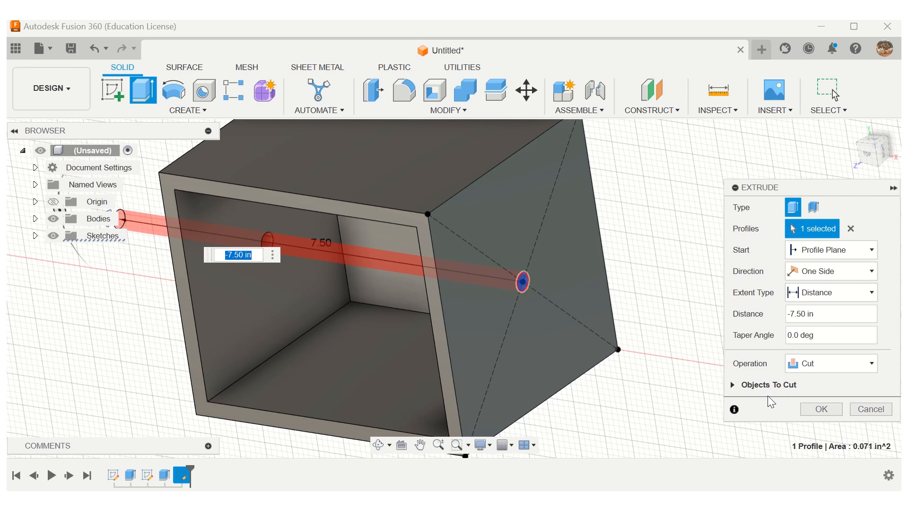
{"action": "left_click", "coordinate": [821, 411]}
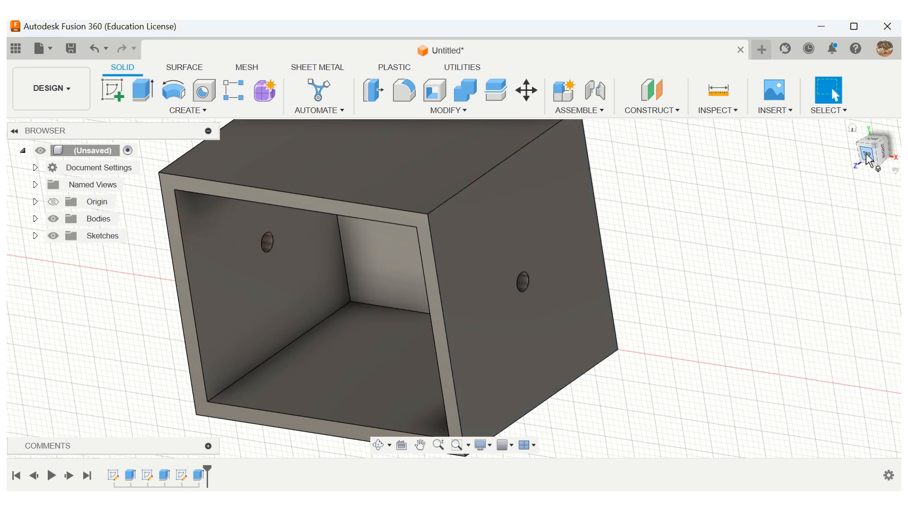
- Start a new sketch on the outer face of the box's 5 by 4 in back wall
{"action": "mouse_move", "coordinate": [868, 160]}
{"action": "left_mouse_down"}
{"action": "mouse_move", "coordinate": [892, 151]}
{"action": "mouse_move", "coordinate": [875, 149]}
{"action": "mouse_move", "coordinate": [874, 138]}
{"action": "mouse_move", "coordinate": [875, 146]}
{"action": "left_mouse_up"}
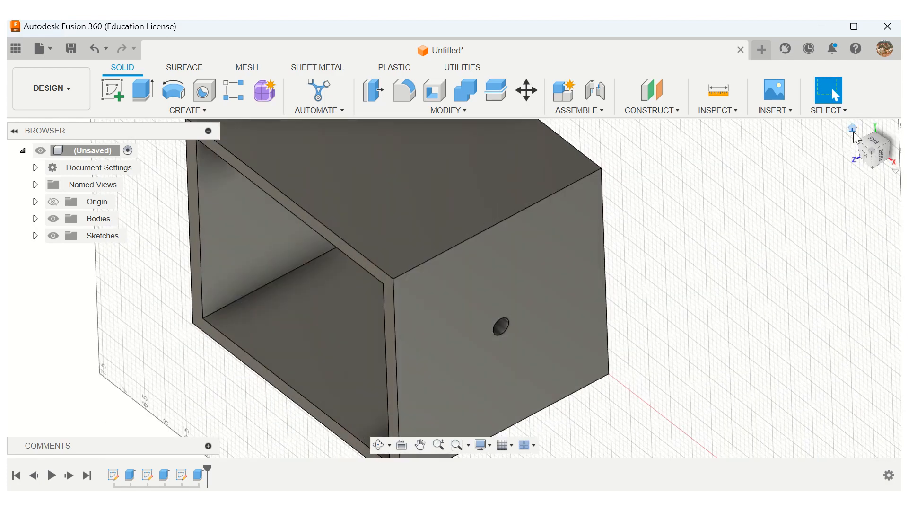
{"action": "left_click", "coordinate": [852, 128]}
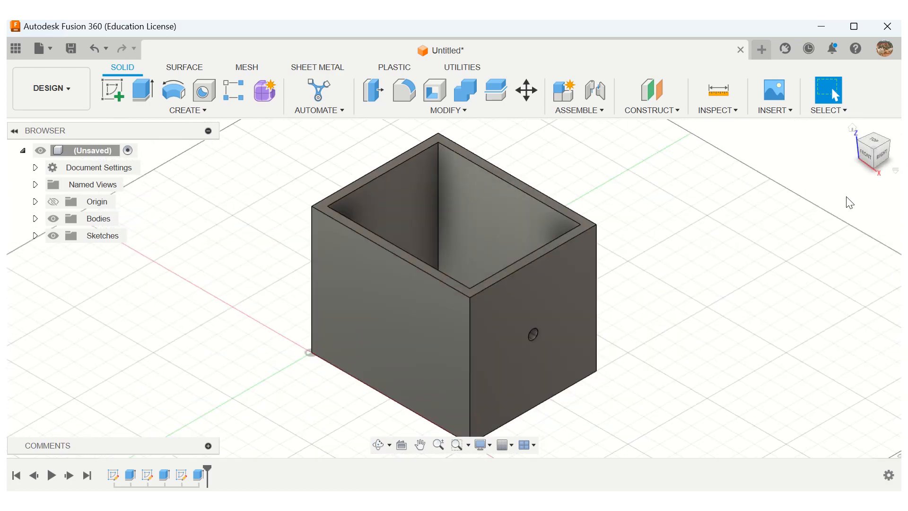
{"action": "mouse_move", "coordinate": [869, 155]}
{"action": "left_mouse_down"}
{"action": "mouse_move", "coordinate": [856, 171]}
{"action": "mouse_move", "coordinate": [831, 166]}
{"action": "left_mouse_up"}
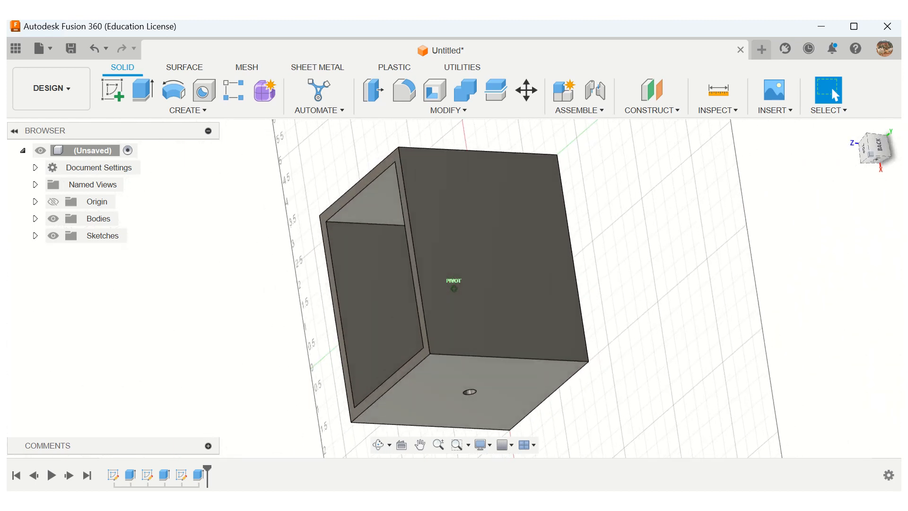
{"action": "left_click", "coordinate": [452, 229]}
{"action": "left_click", "coordinate": [109, 98]}
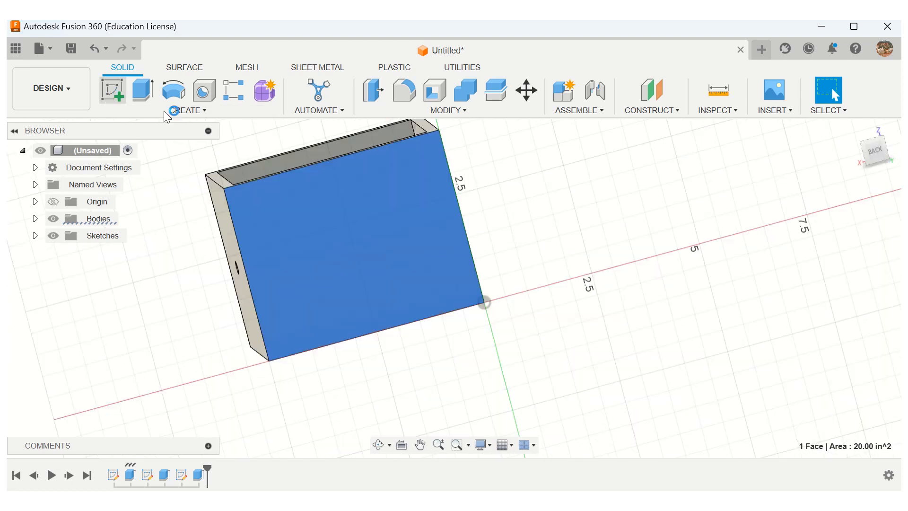
{"action": "left_click", "coordinate": [456, 255]}
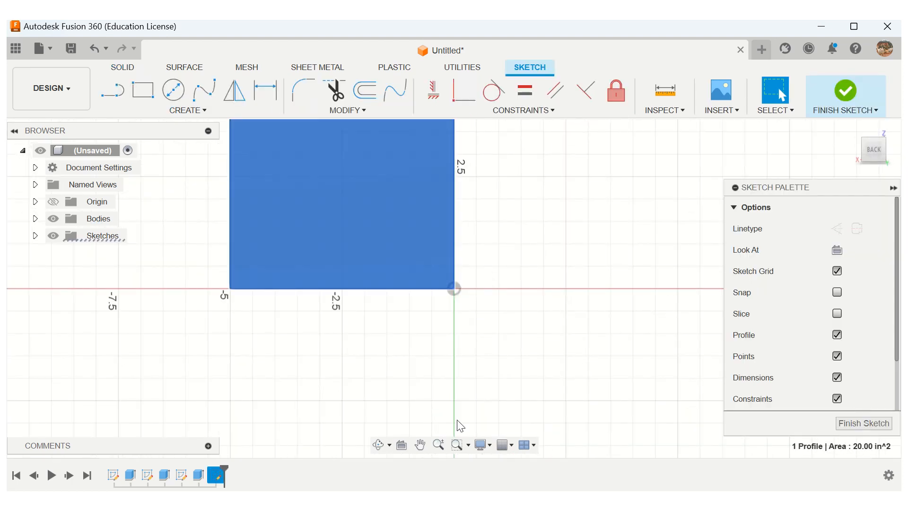
{"action": "left_click", "coordinate": [420, 446]}
{"action": "left_click_drag", "start_coordinate": [350, 208], "coordinate": [436, 290]}
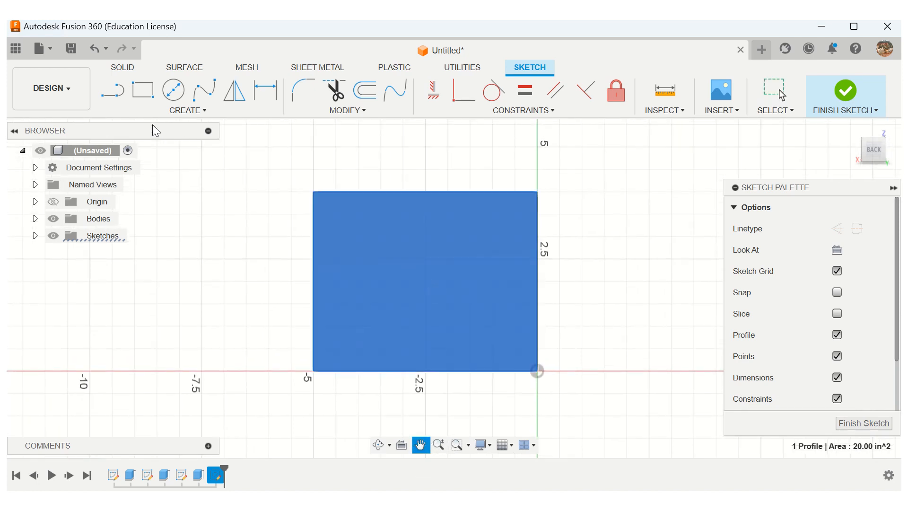
- Draw two crossing construction lines between the opposite corners of the back face
{"action": "left_click", "coordinate": [114, 94]}
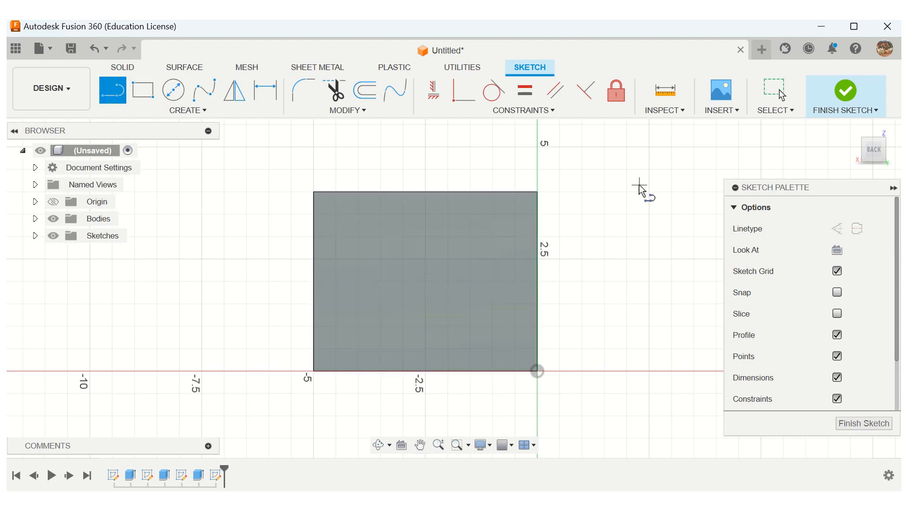
{"action": "left_click", "coordinate": [836, 229]}
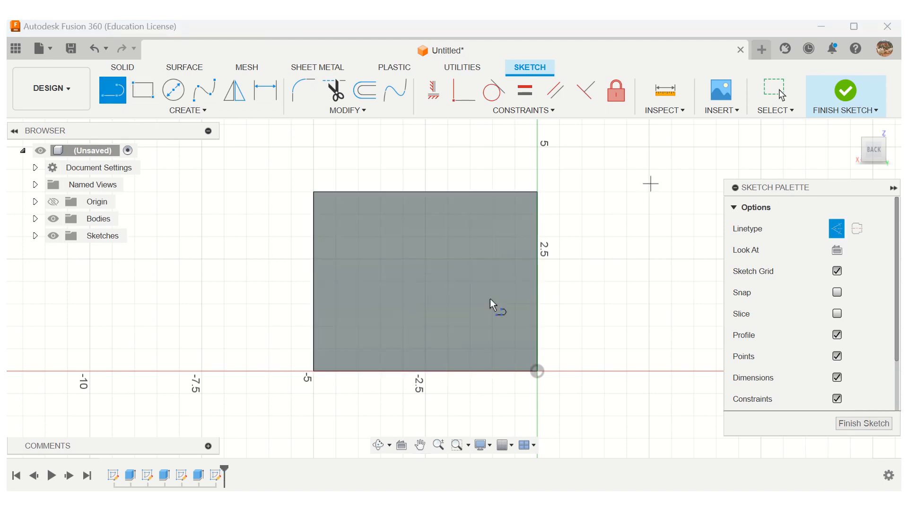
{"action": "left_click", "coordinate": [312, 370]}
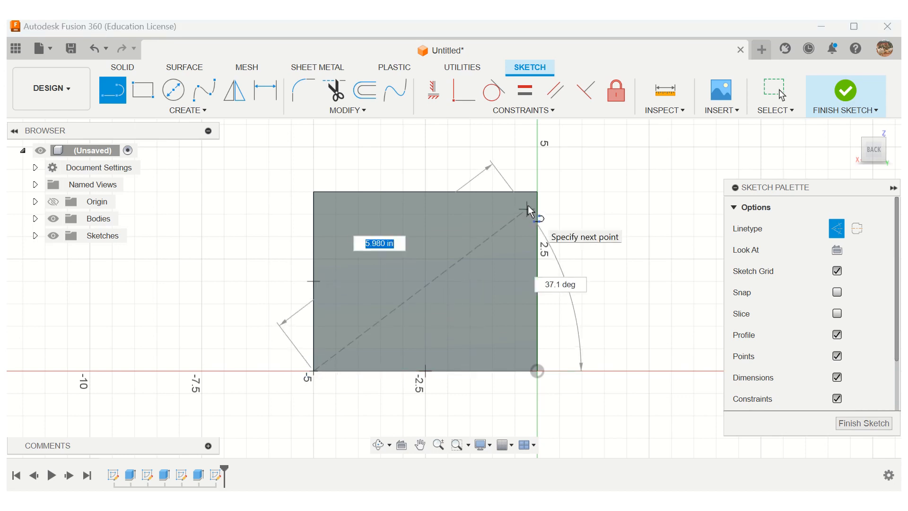
{"action": "double_click", "coordinate": [537, 192]}
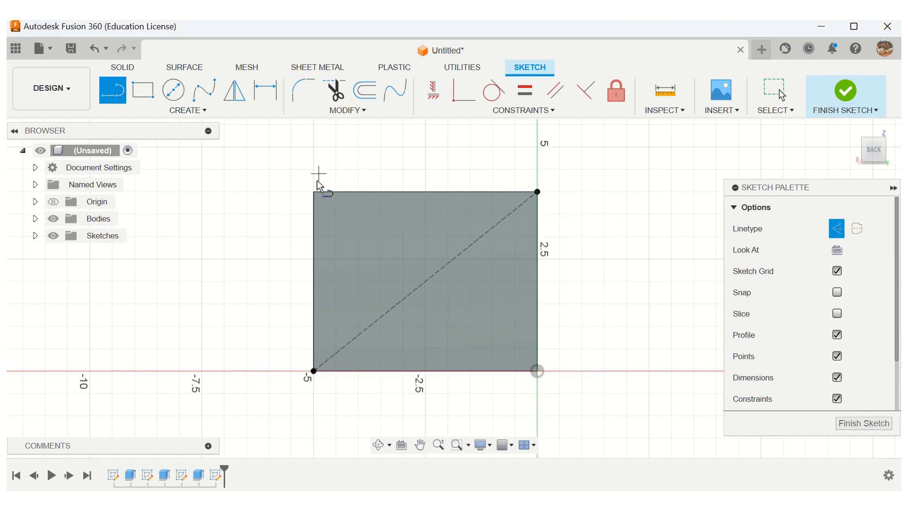
{"action": "left_click", "coordinate": [314, 193]}
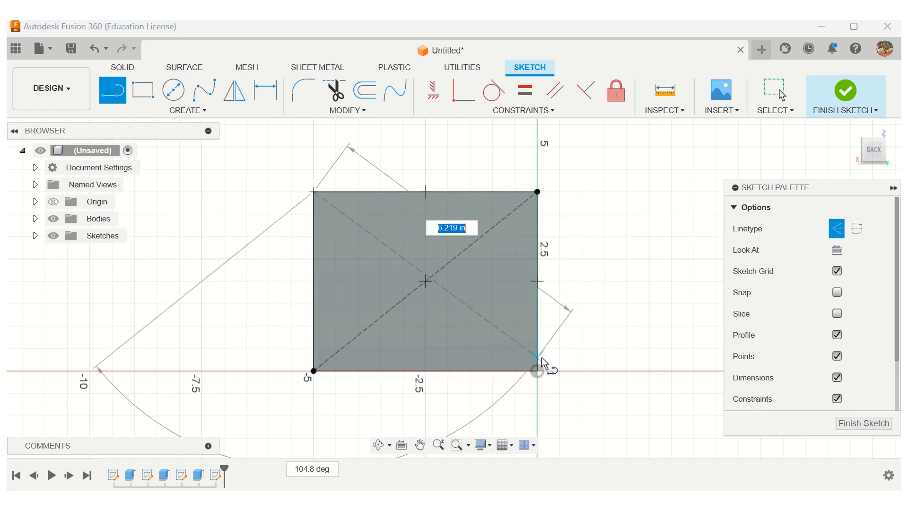
{"action": "double_click", "coordinate": [538, 371]}
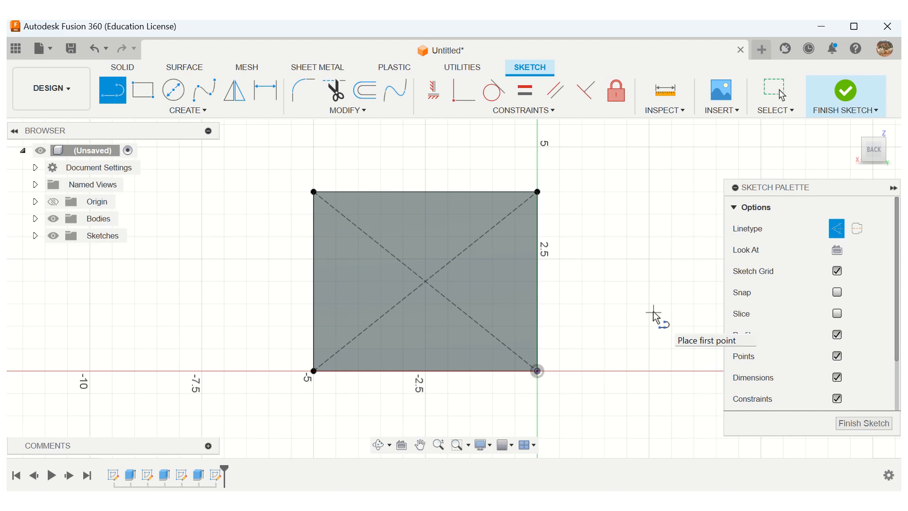
- Draw a horizontal construction line between the midpoints of the back face's two vertical edges, and turn the construction linetype off
{"action": "left_click", "coordinate": [423, 281]}
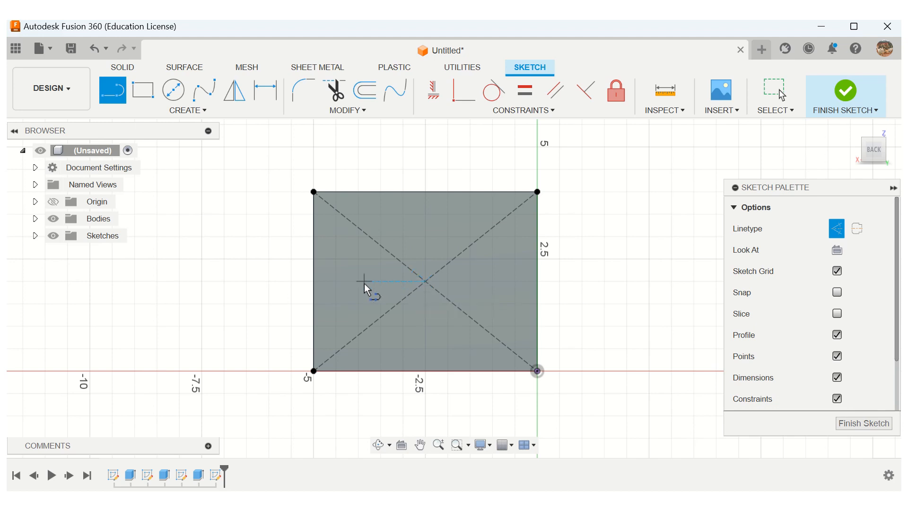
{"action": "key", "text": "Escape"}
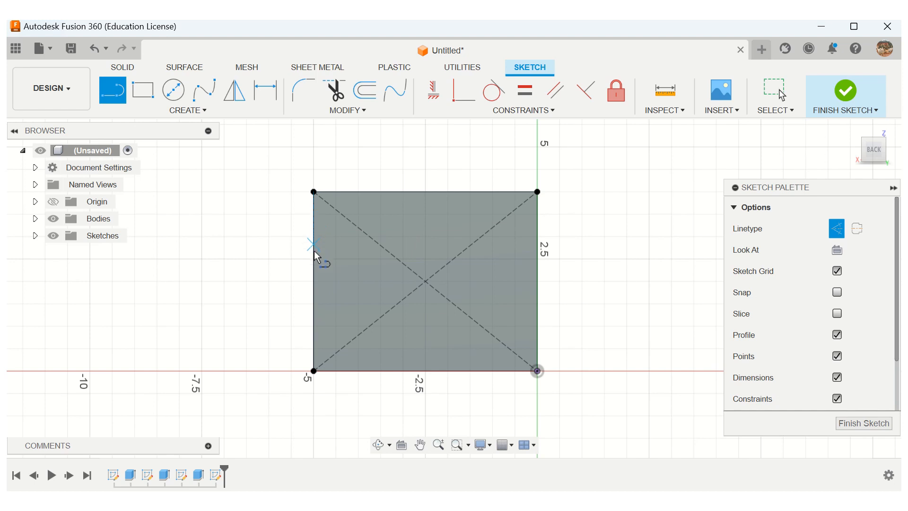
{"action": "left_click", "coordinate": [314, 281]}
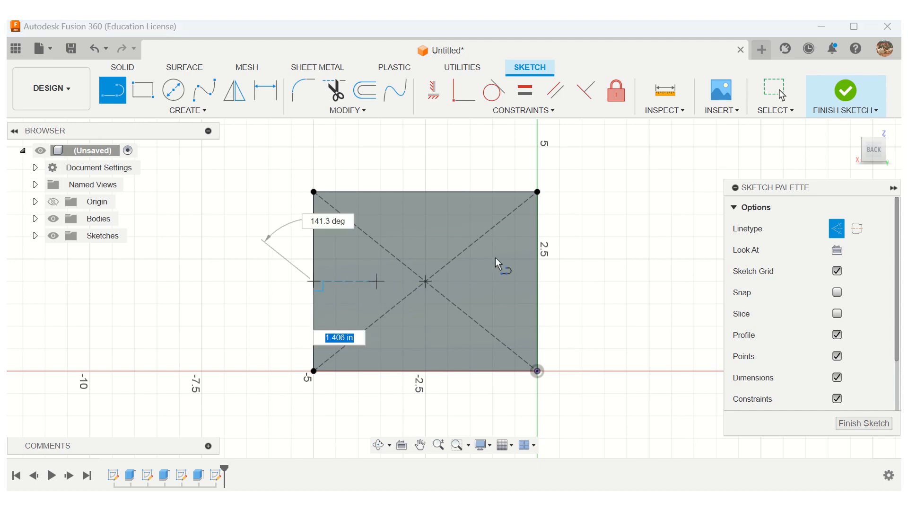
{"action": "double_click", "coordinate": [538, 281]}
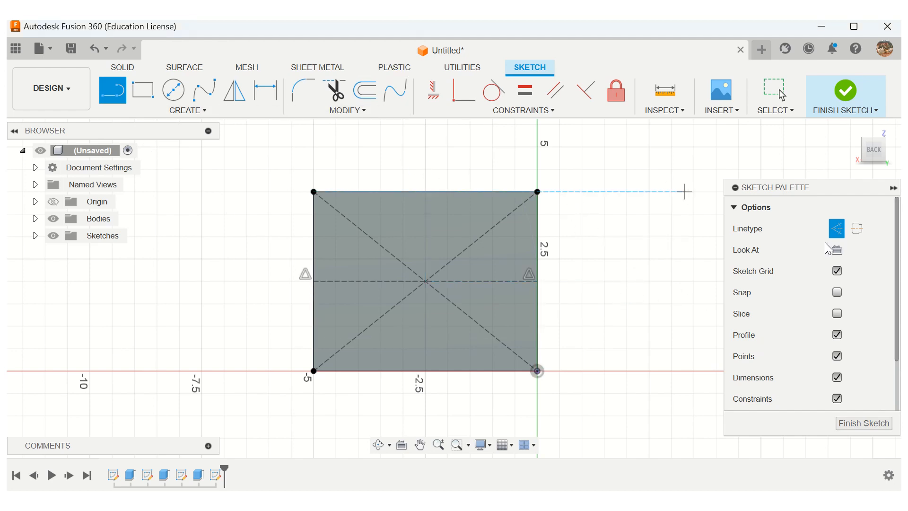
{"action": "left_click", "coordinate": [836, 228]}
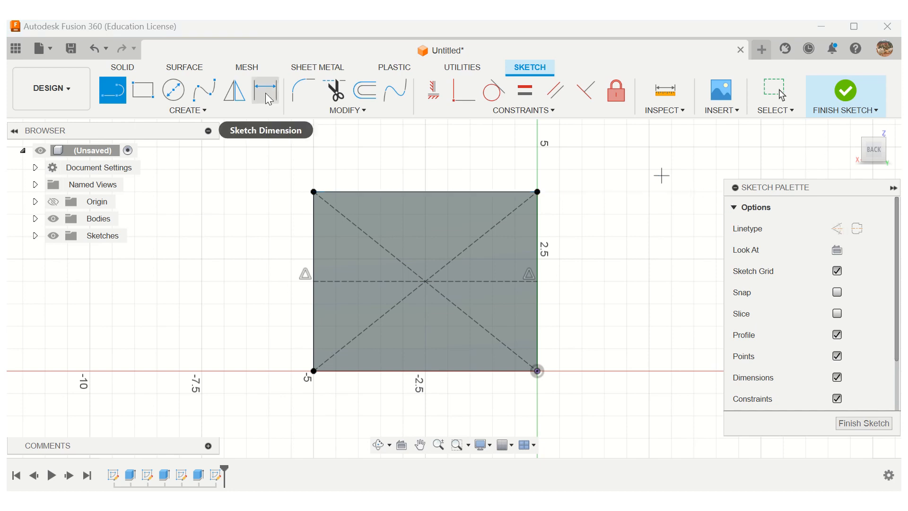
- Draw two circles on the horizontal construction line, one left of centre and one about 0.85 in across where the diagonals cross
{"action": "left_click", "coordinate": [173, 90]}
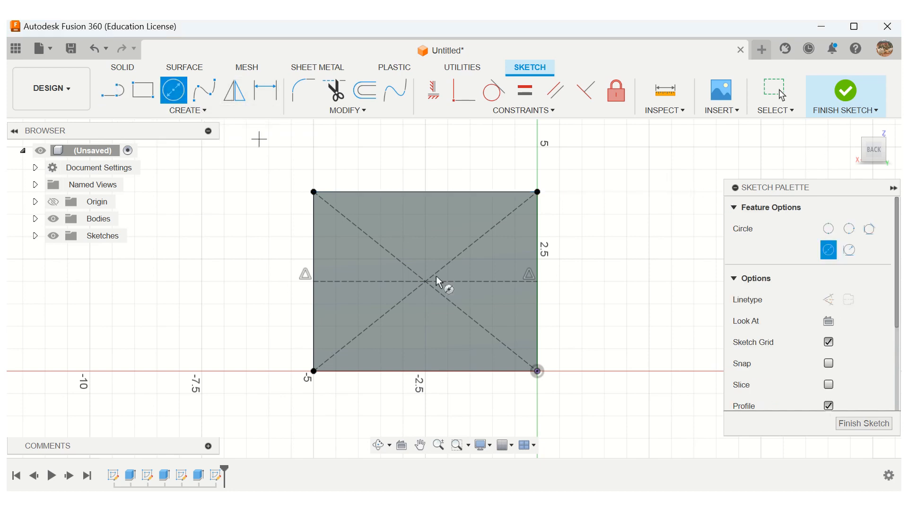
{"action": "left_click", "coordinate": [373, 281]}
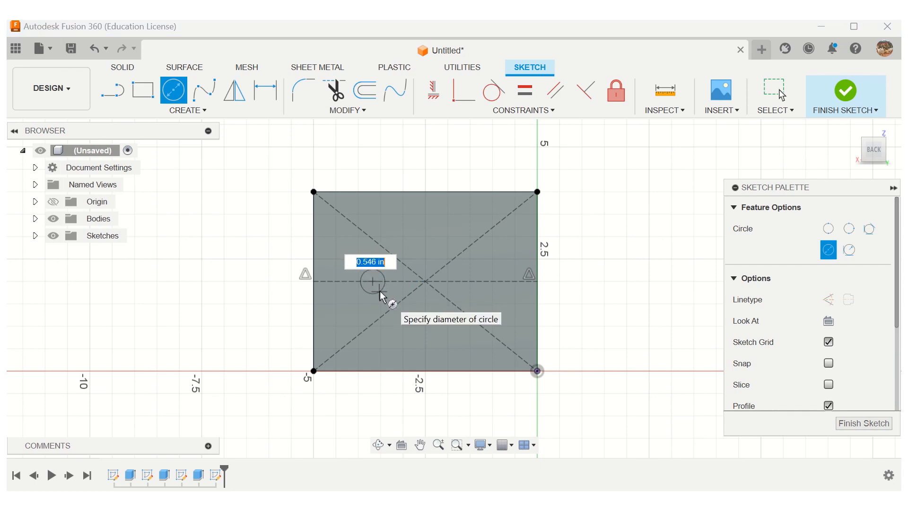
{"action": "left_click", "coordinate": [381, 291]}
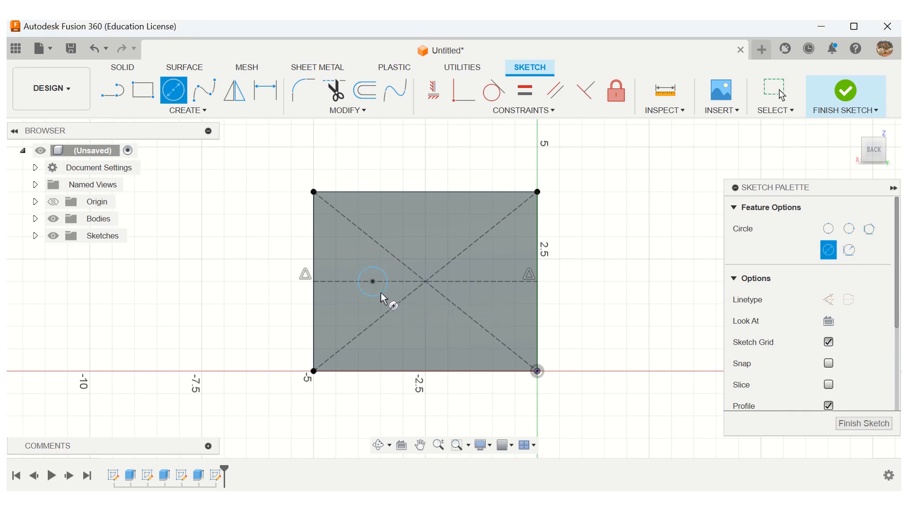
{"action": "left_click", "coordinate": [427, 282]}
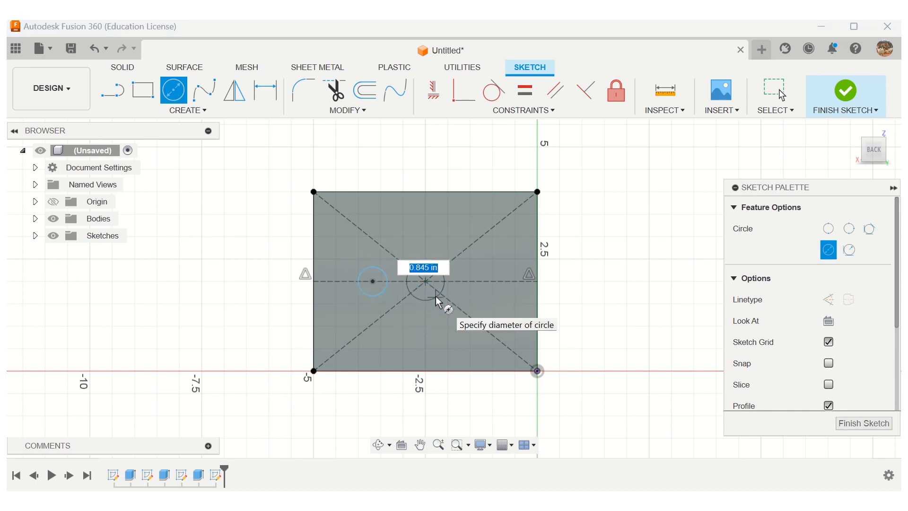
{"action": "left_click", "coordinate": [437, 299]}
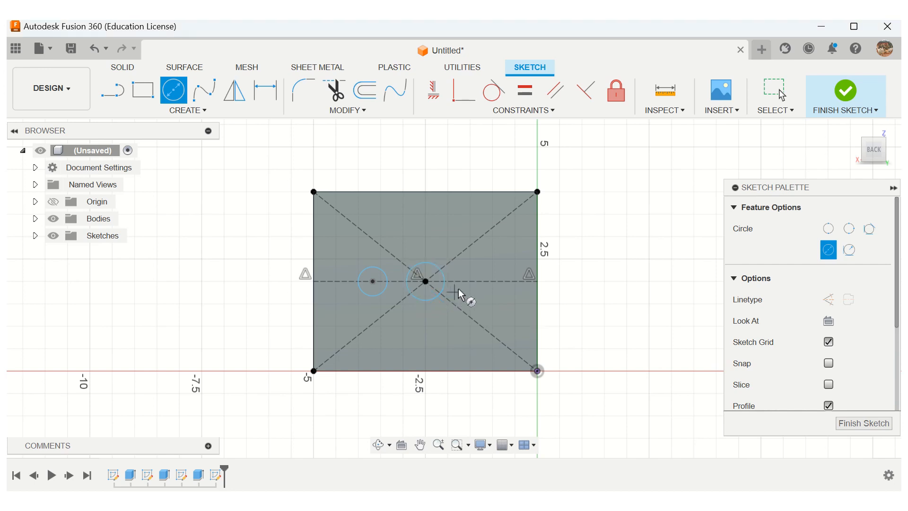
- Draw a third circle about 0.88 in across on the centreline right of centre, and set the left circle's diameter to 0.3 in
{"action": "left_click", "coordinate": [507, 282]}
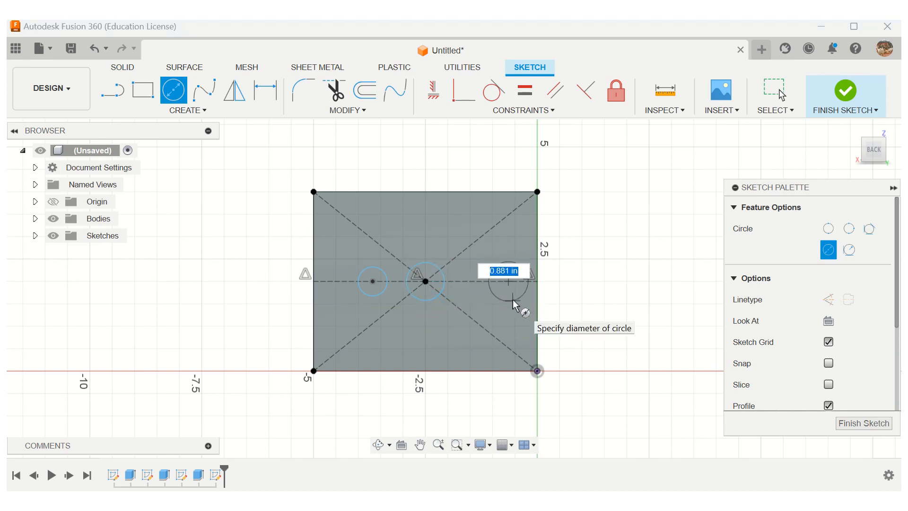
{"action": "left_click", "coordinate": [516, 305]}
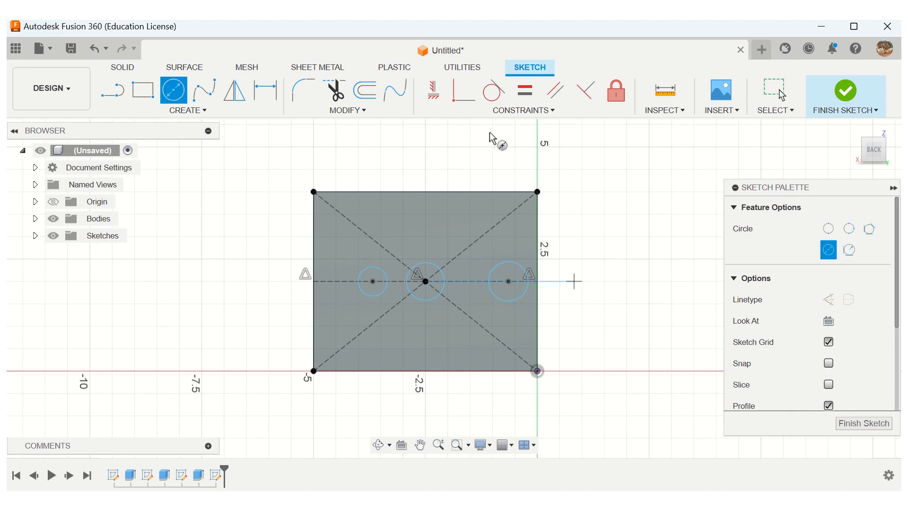
{"action": "left_click", "coordinate": [265, 90]}
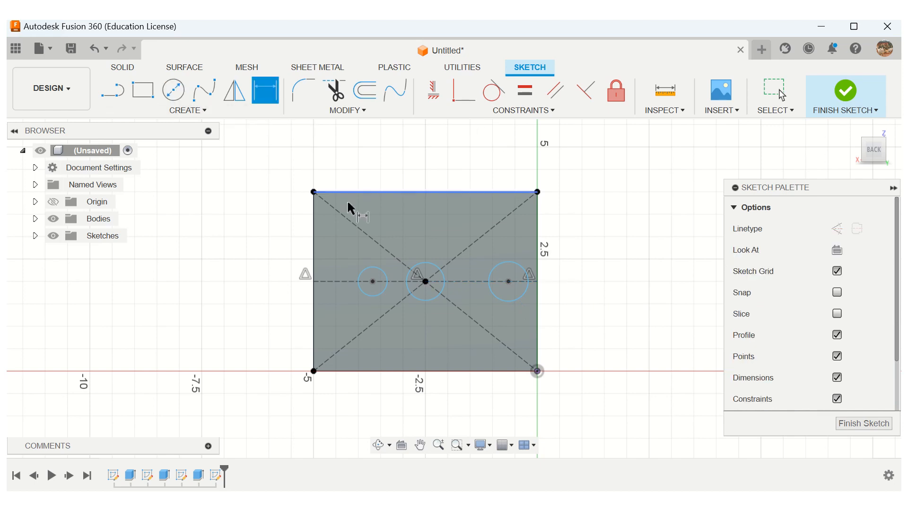
{"action": "left_click", "coordinate": [362, 273]}
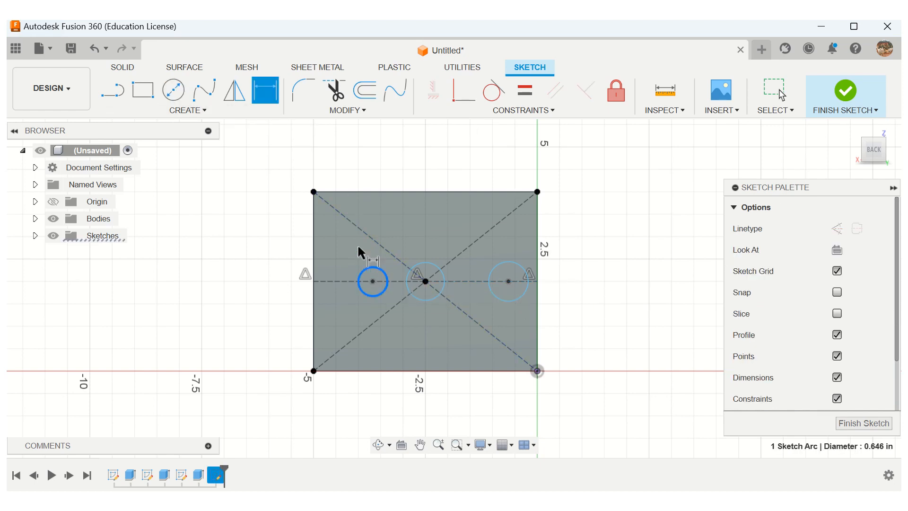
{"action": "left_click", "coordinate": [289, 245]}
{"action": "type", "text": "0"}
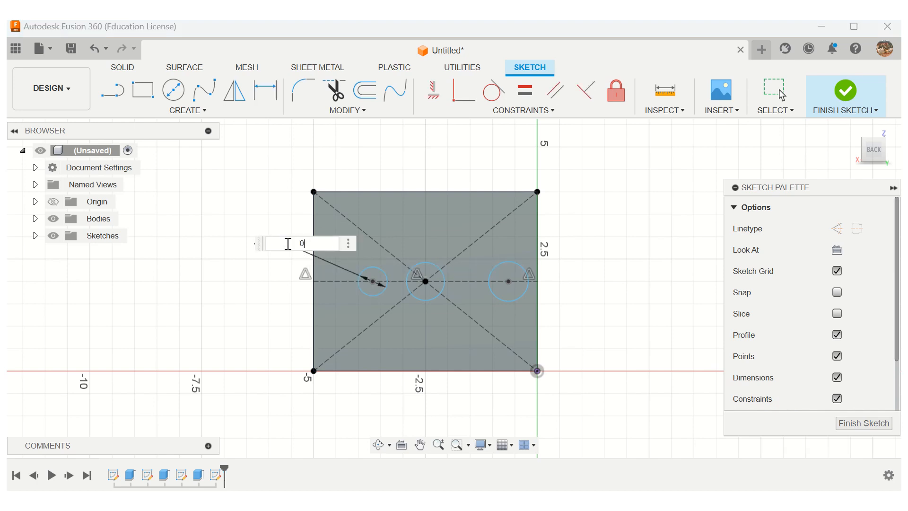
{"action": "type", "text": ".3"}
{"action": "key", "text": "Return"}
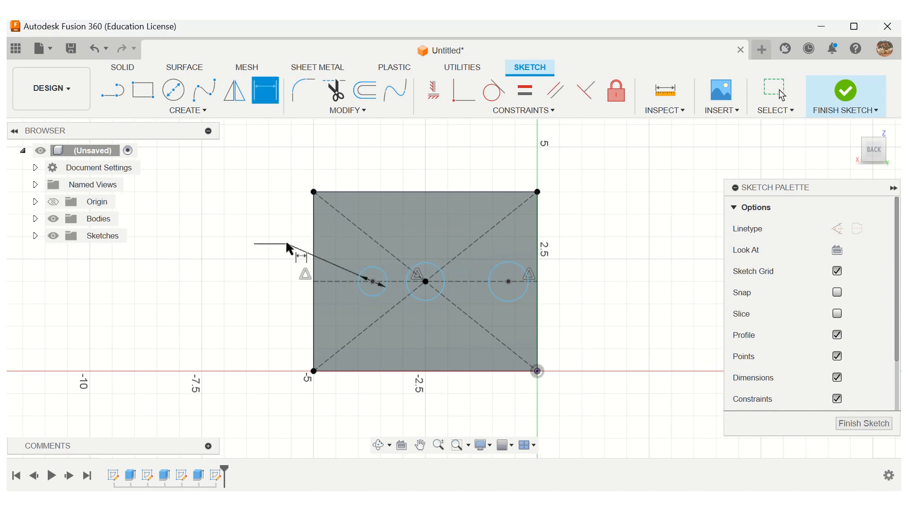
- Set the diameters of the centre and right circles on the back face to 0.3 in
{"action": "left_click", "coordinate": [419, 264]}
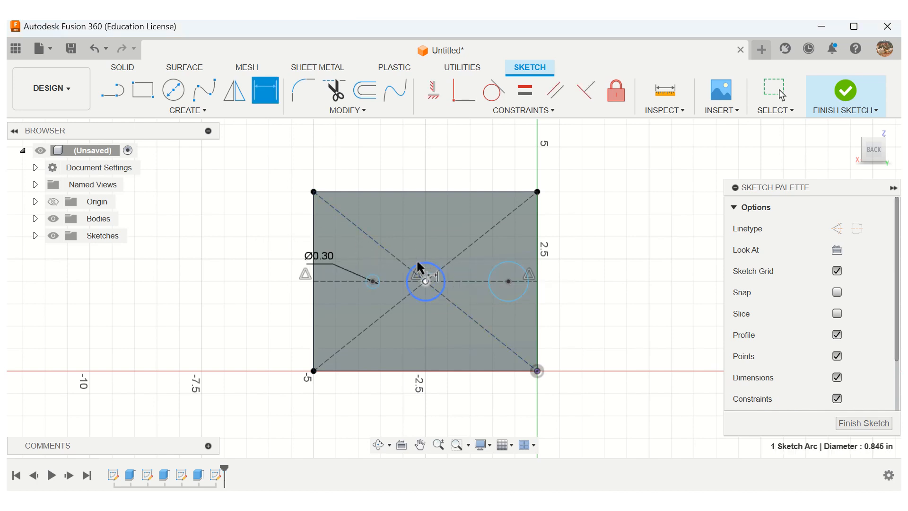
{"action": "left_click", "coordinate": [398, 169]}
{"action": "type", "text": "."}
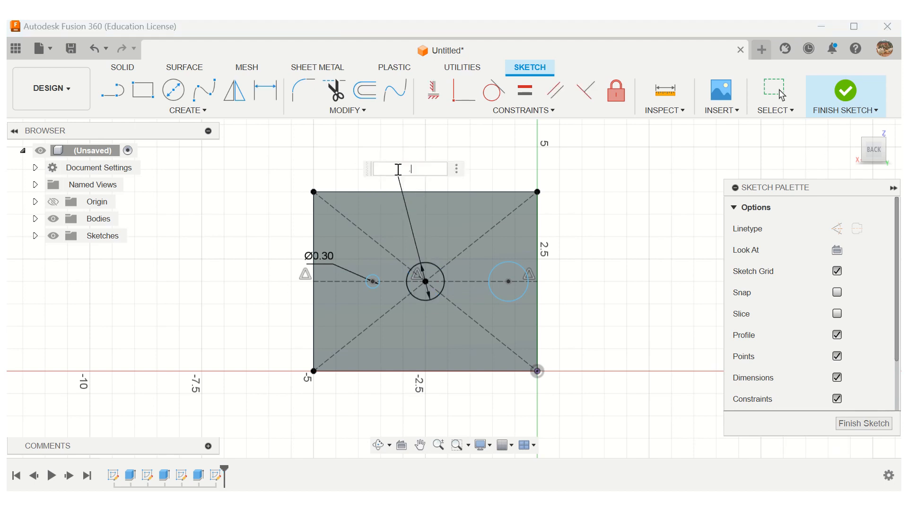
{"action": "type", "text": "3"}
{"action": "key", "text": "Return"}
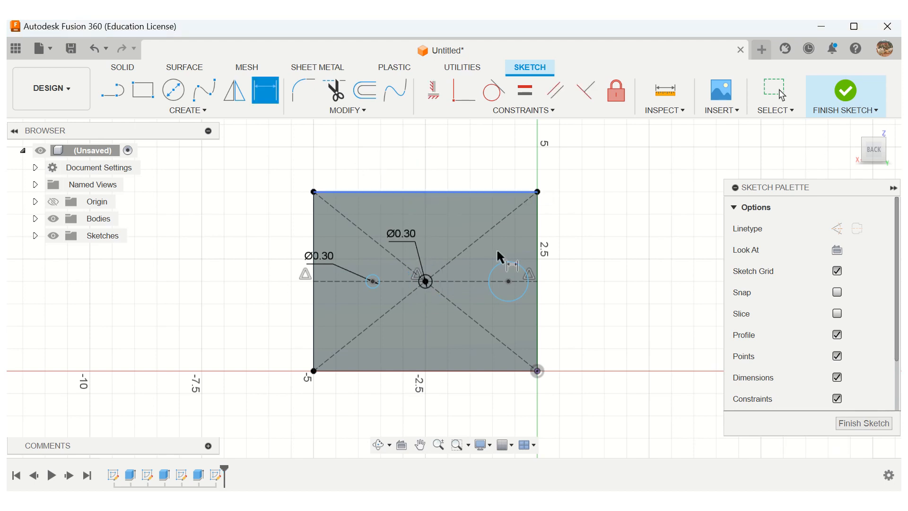
{"action": "left_click", "coordinate": [513, 268]}
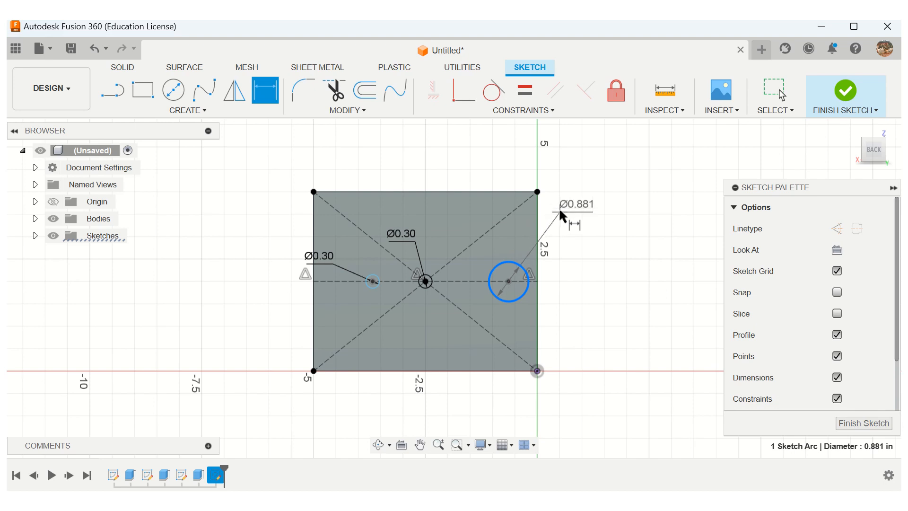
{"action": "left_click", "coordinate": [561, 212]}
{"action": "type", "text": "0.3"}
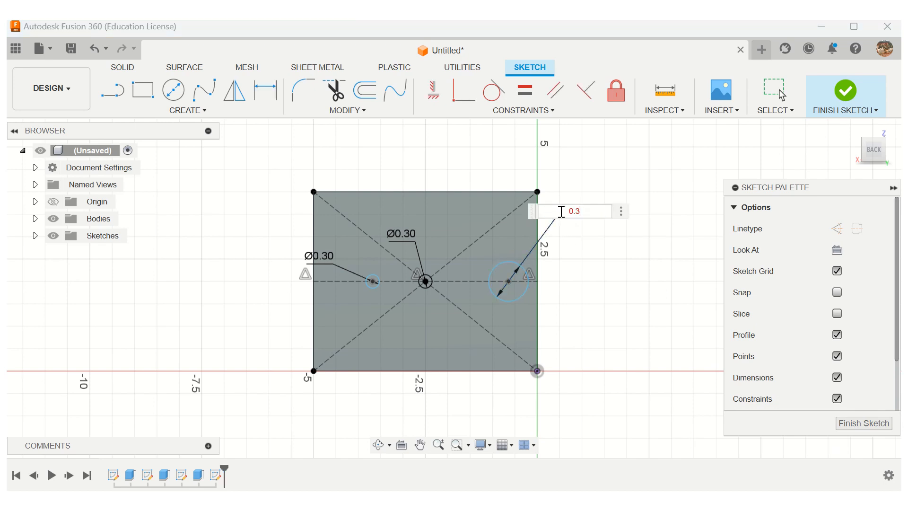
{"action": "key", "text": "Return"}
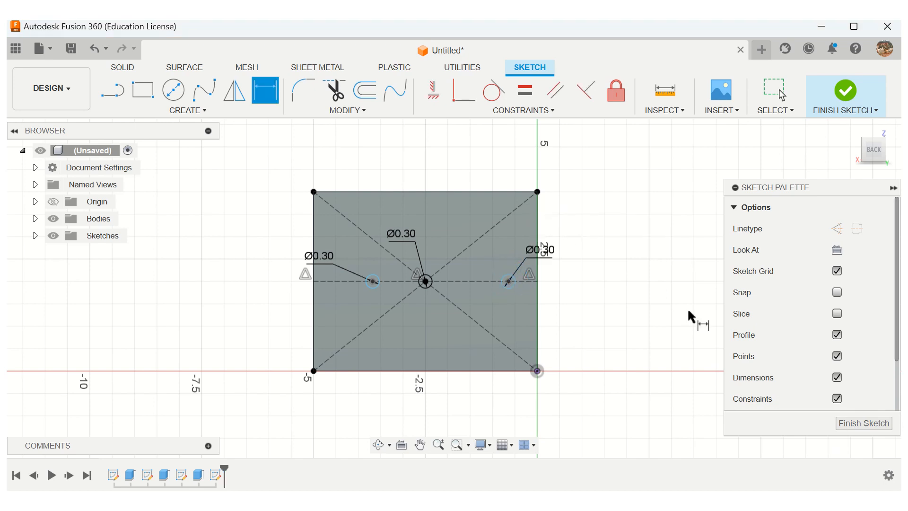
- Finish the sketch and cut all three circles 1.5 in inward through the back wall with Extrude
{"action": "left_click", "coordinate": [864, 422]}
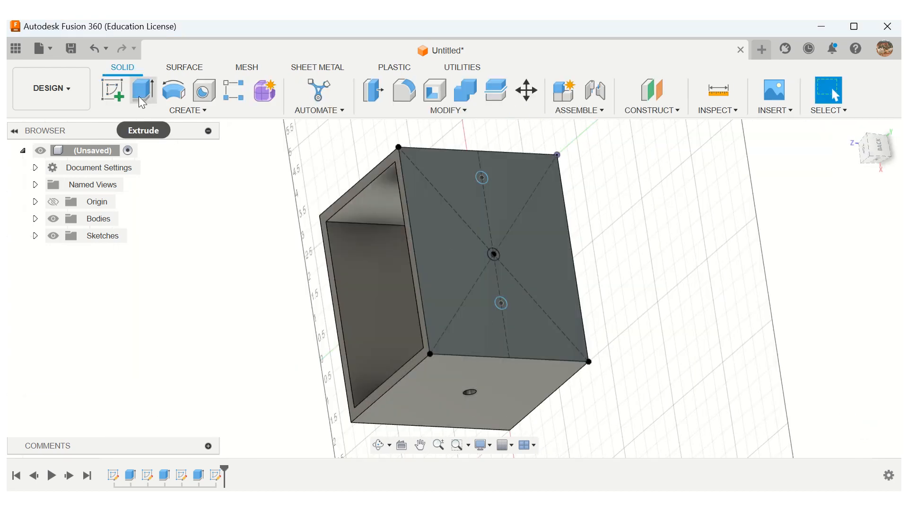
{"action": "left_click", "coordinate": [139, 95]}
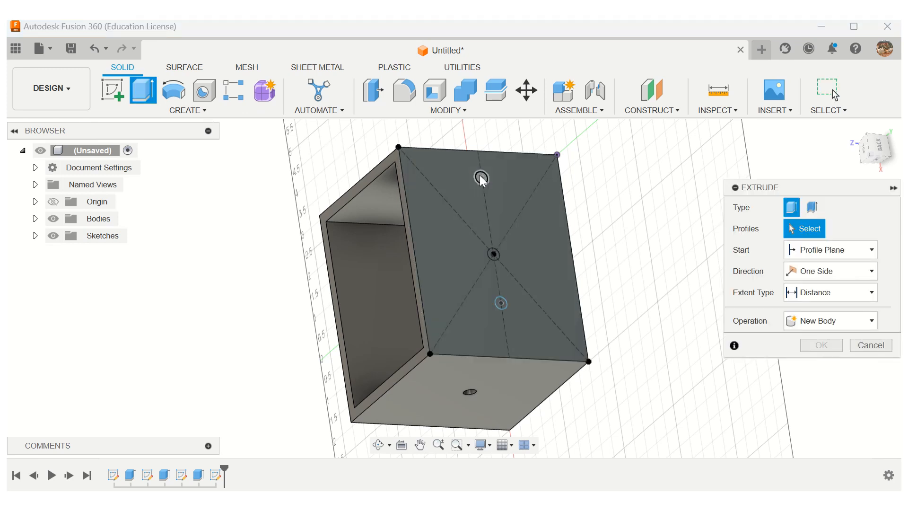
{"action": "left_click", "coordinate": [481, 177]}
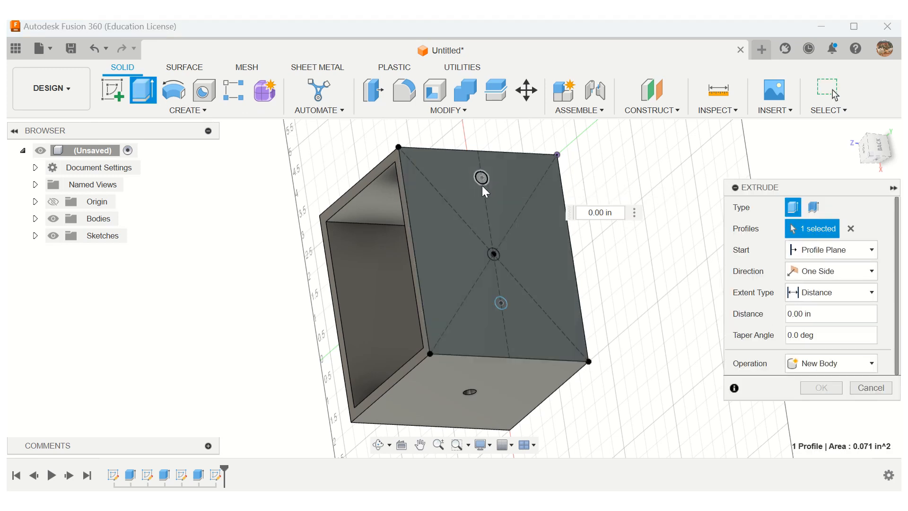
{"action": "left_click", "coordinate": [494, 254]}
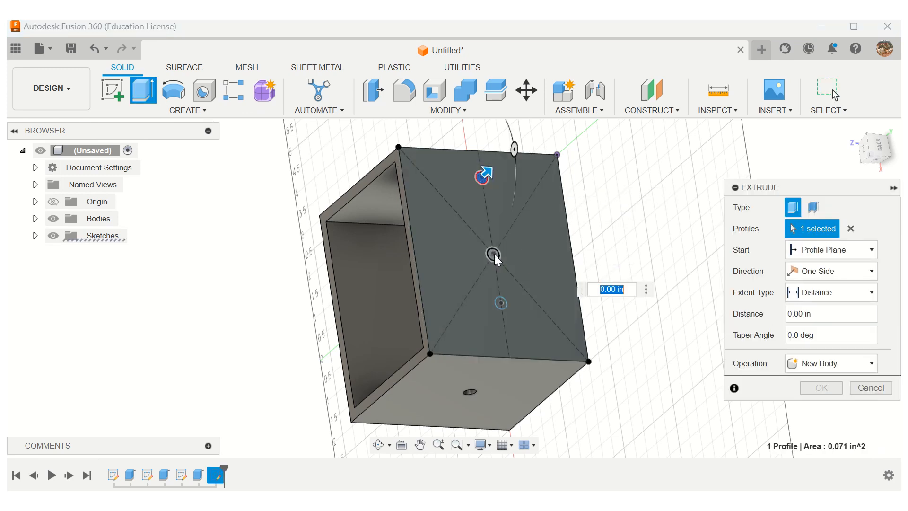
{"action": "left_click", "coordinate": [504, 306]}
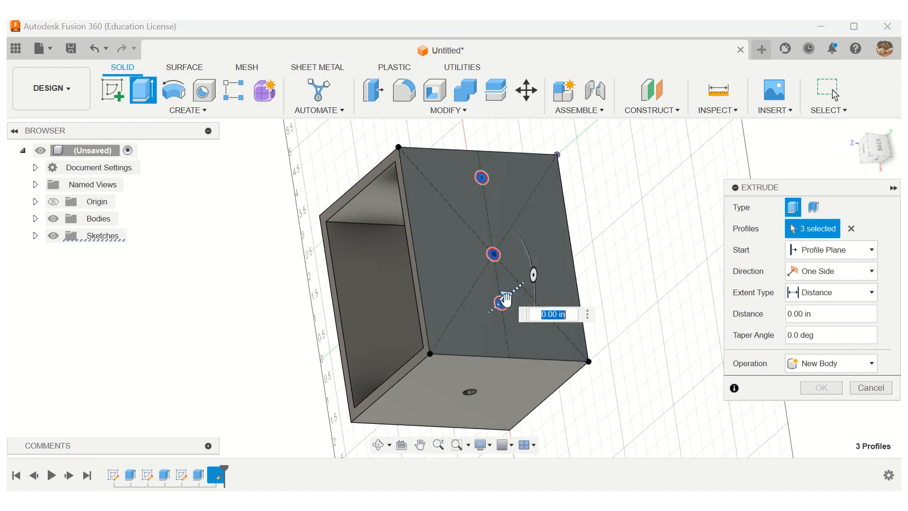
{"action": "left_click_drag", "start_coordinate": [505, 302], "coordinate": [477, 328]}
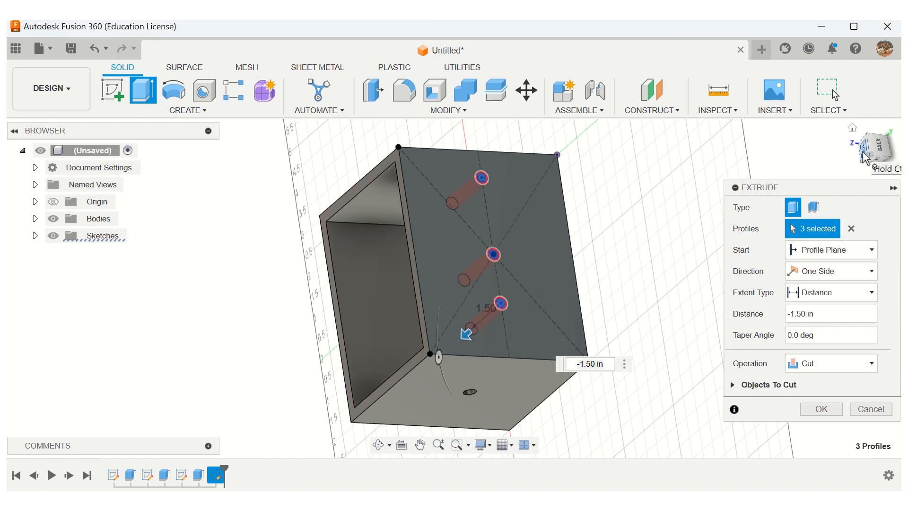
{"action": "mouse_move", "coordinate": [862, 156]}
{"action": "left_mouse_down"}
{"action": "mouse_move", "coordinate": [868, 161]}
{"action": "mouse_move", "coordinate": [863, 153]}
{"action": "left_mouse_up"}
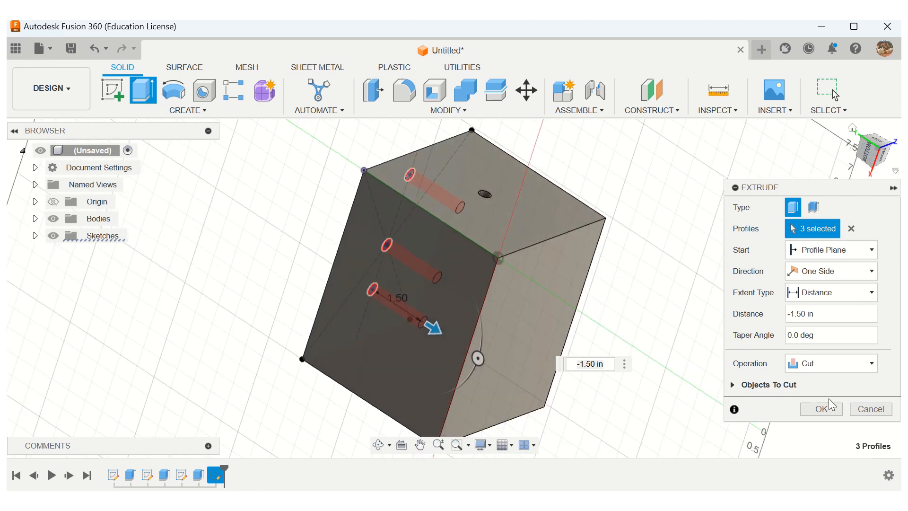
{"action": "left_click", "coordinate": [827, 412]}
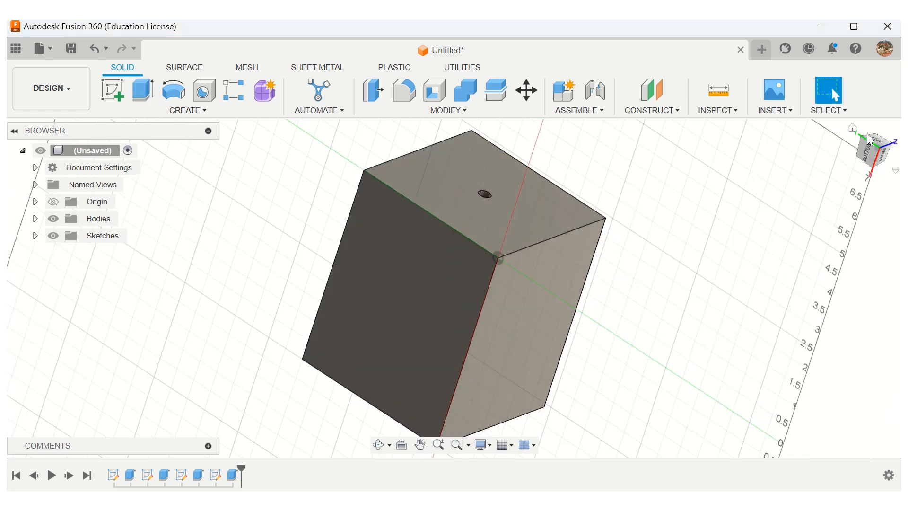
- Create a new drawing from the design on an A (8.5in x 11in) sheet, saving the design as "Automata Box Design Demo"
{"action": "mouse_move", "coordinate": [868, 150]}
{"action": "left_mouse_down"}
{"action": "mouse_move", "coordinate": [857, 179]}
{"action": "mouse_move", "coordinate": [874, 151]}
{"action": "left_mouse_up"}
{"action": "mouse_move", "coordinate": [547, 20]}
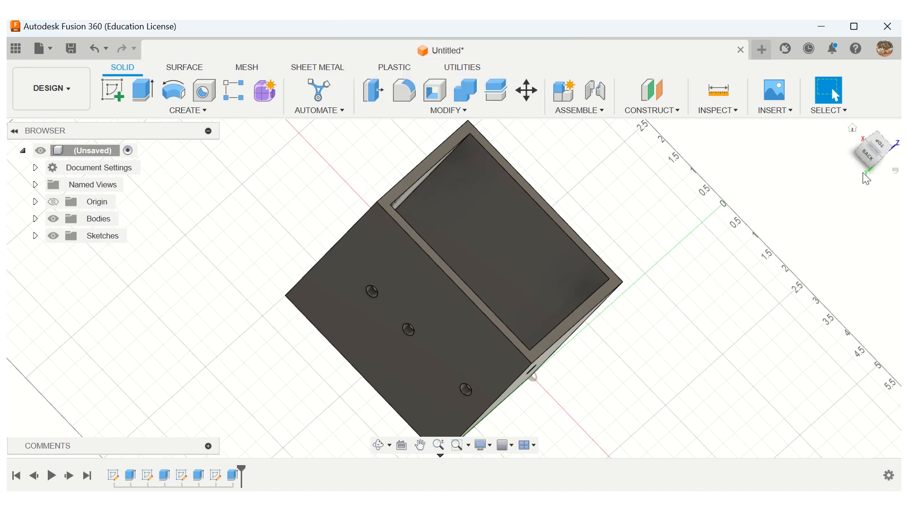
{"action": "left_click_drag", "start_coordinate": [864, 156], "coordinate": [871, 149]}
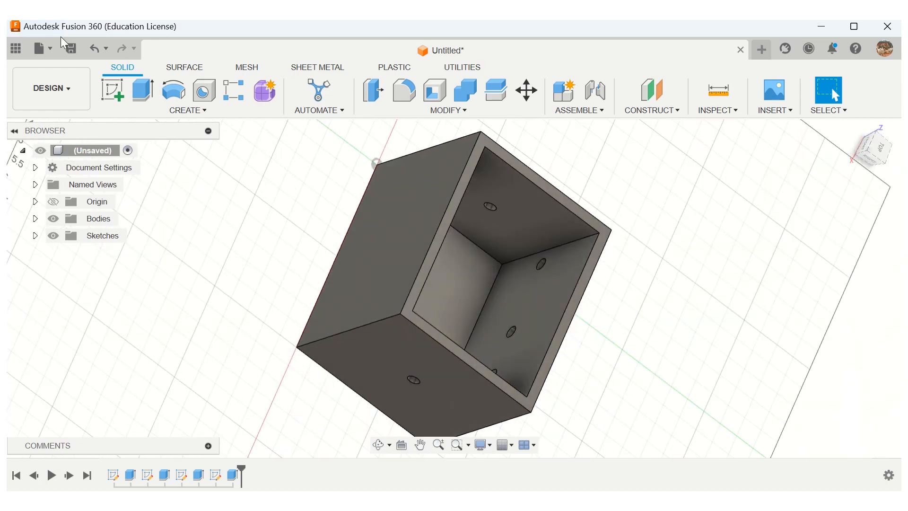
{"action": "left_click", "coordinate": [52, 53]}
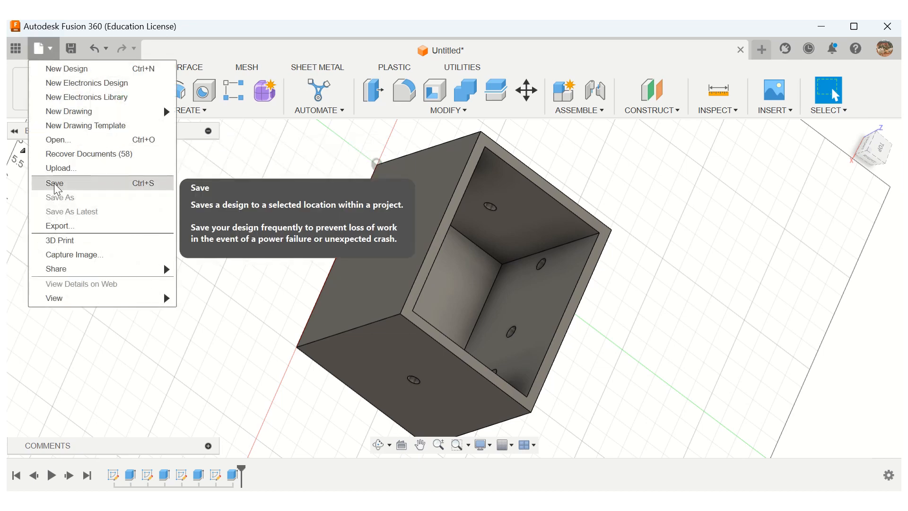
{"action": "mouse_move", "coordinate": [58, 118]}
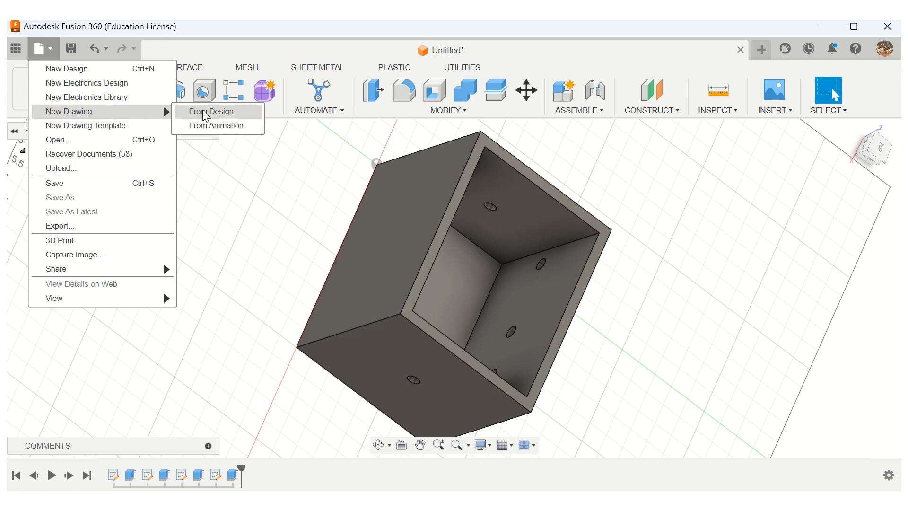
{"action": "left_click", "coordinate": [206, 112]}
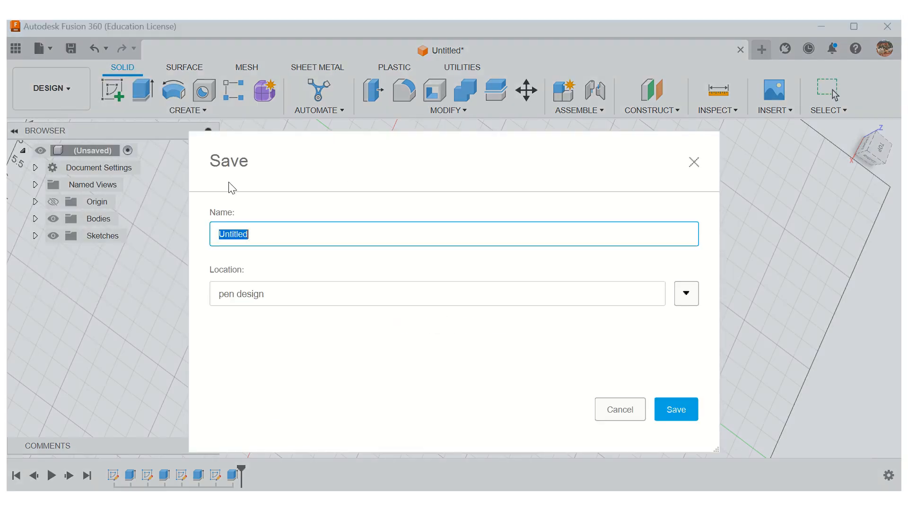
{"action": "type", "text": "Automata Box Design Demo"}
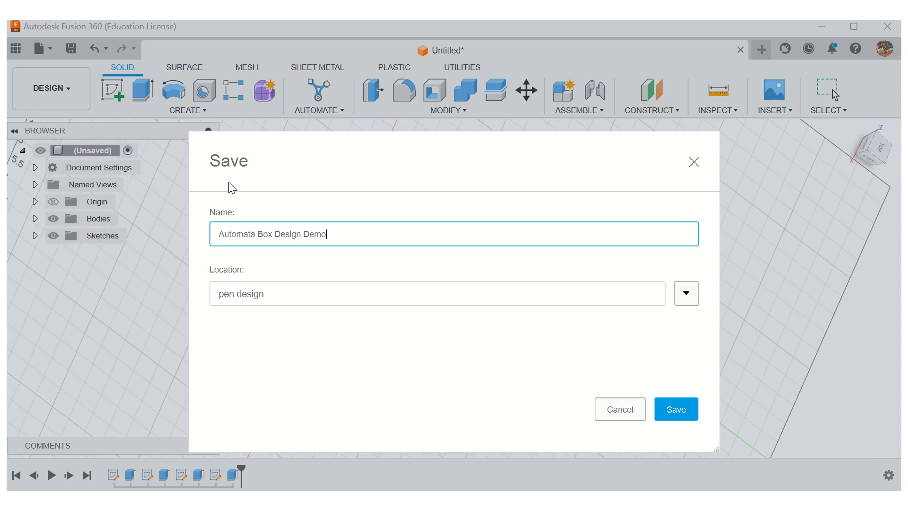
{"action": "left_click", "coordinate": [680, 415]}
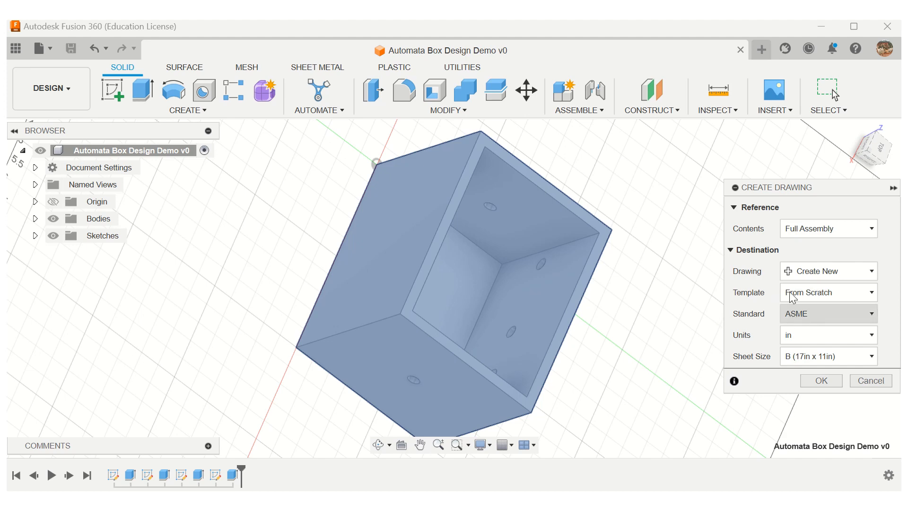
{"action": "left_click", "coordinate": [802, 362]}
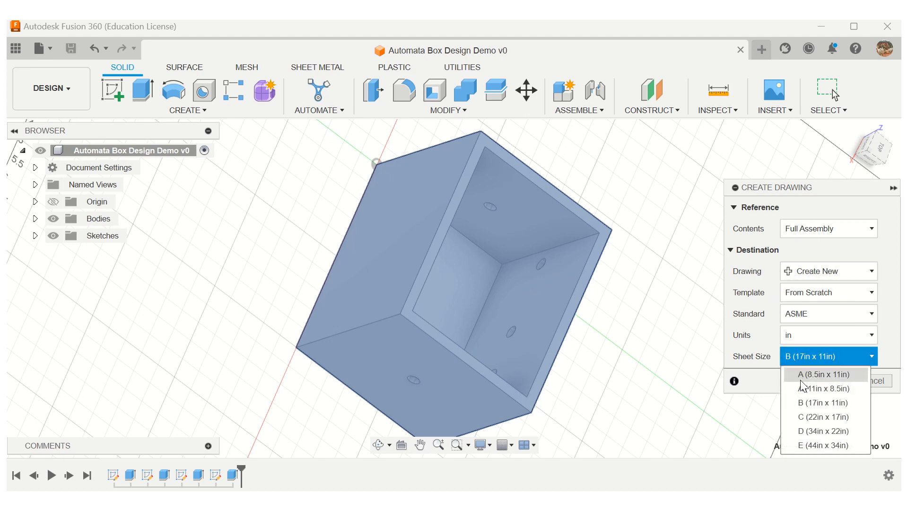
{"action": "left_click", "coordinate": [801, 378]}
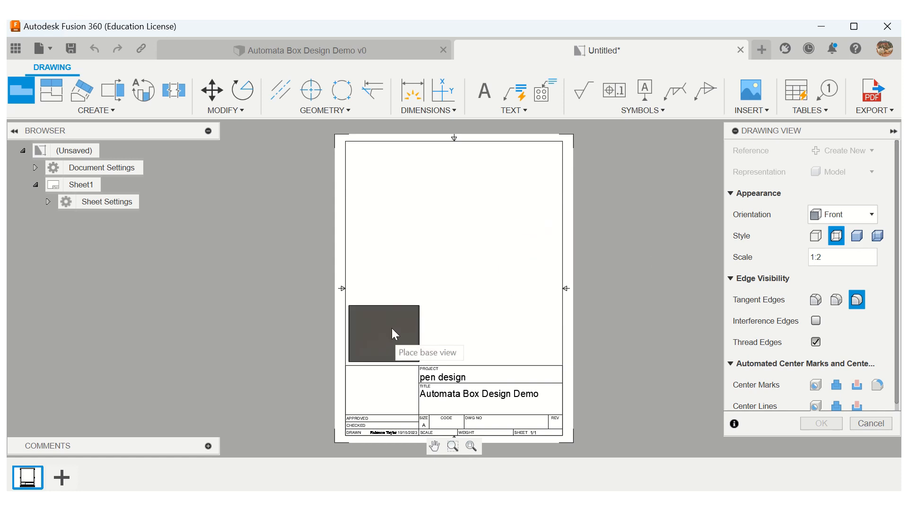
- Preview the base view in the TOP, RIGHT, Bottom, Top and Back orientations
{"action": "left_click", "coordinate": [874, 213]}
{"action": "left_click", "coordinate": [847, 231]}
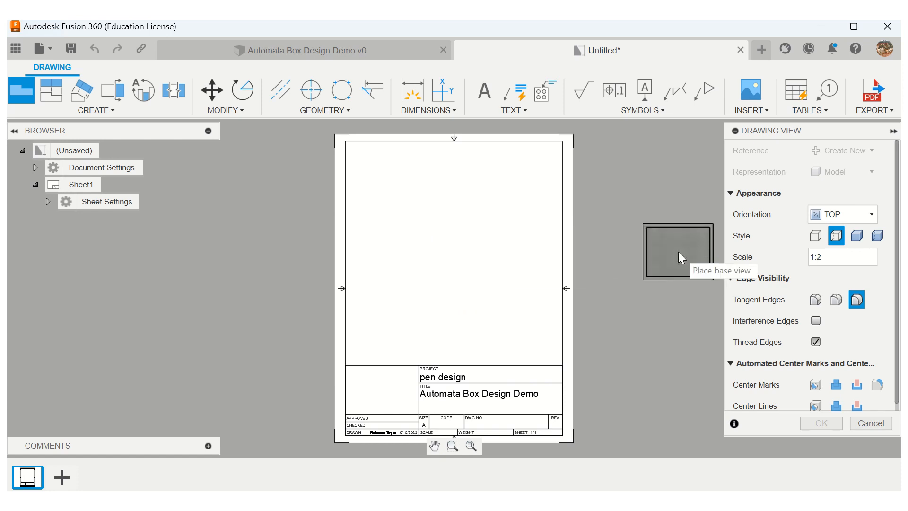
{"action": "left_click", "coordinate": [872, 214]}
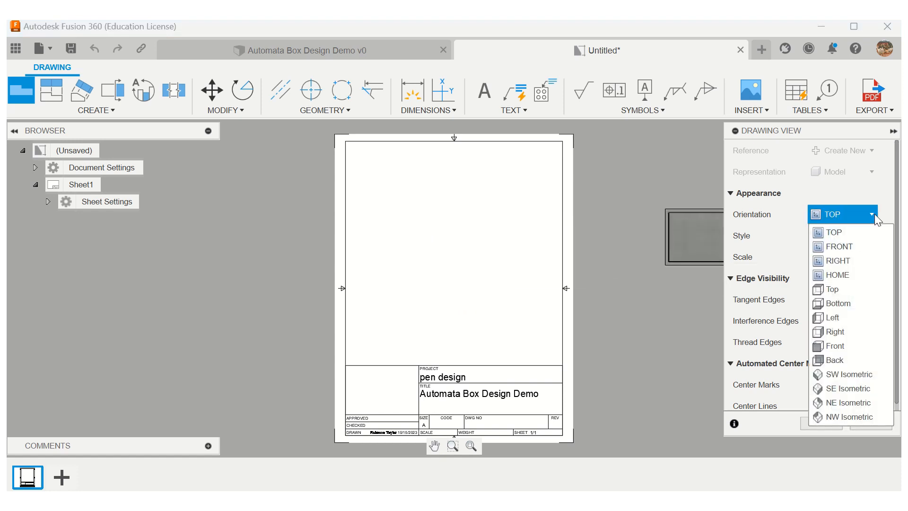
{"action": "left_click", "coordinate": [842, 264]}
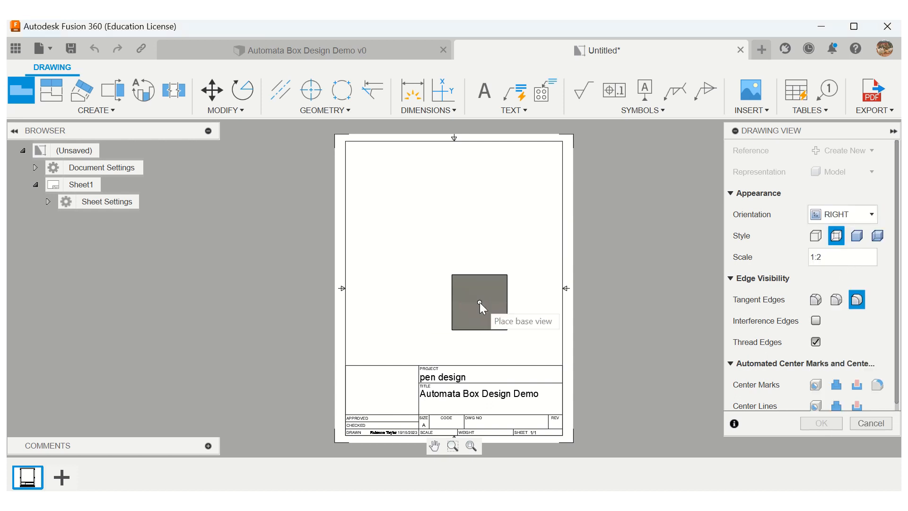
{"action": "left_click", "coordinate": [872, 215]}
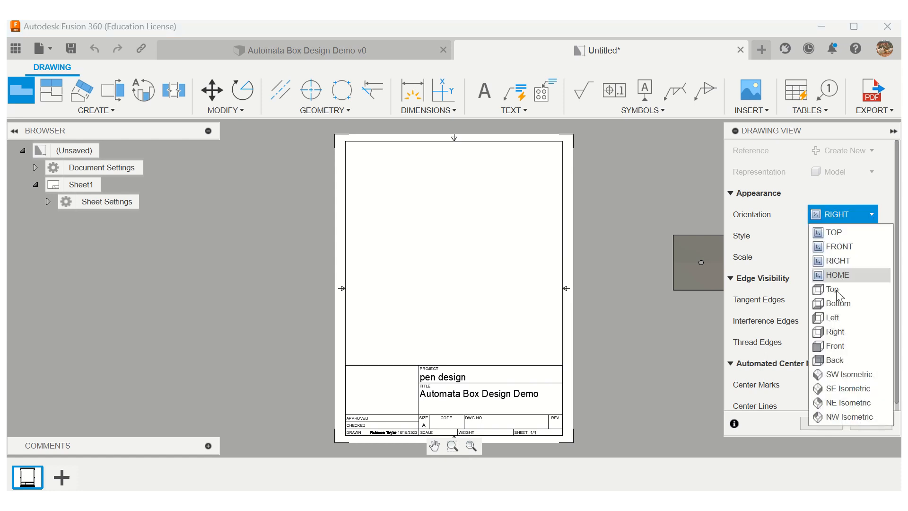
{"action": "left_click", "coordinate": [838, 306]}
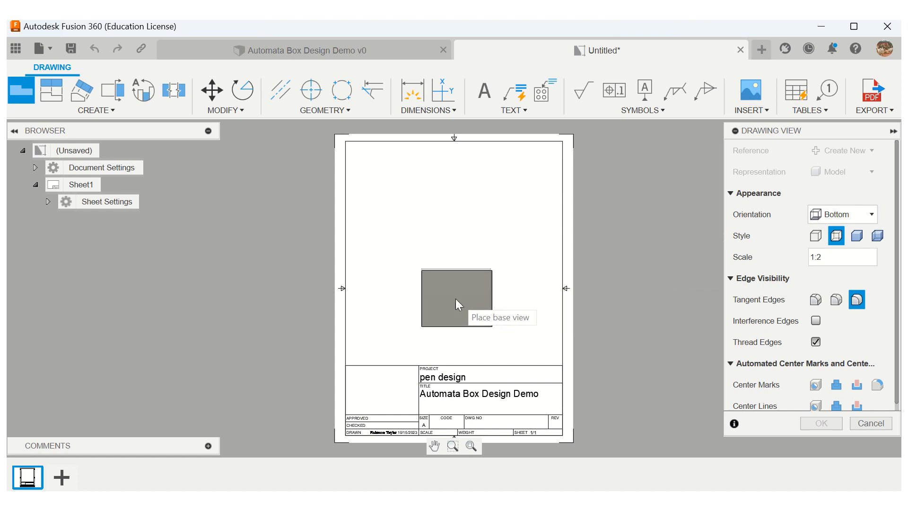
{"action": "left_click", "coordinate": [871, 218]}
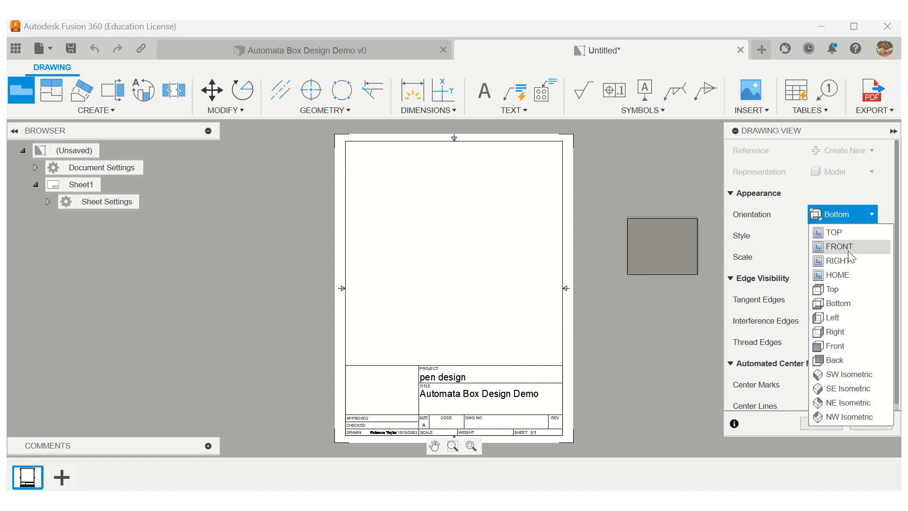
{"action": "left_click", "coordinate": [833, 289]}
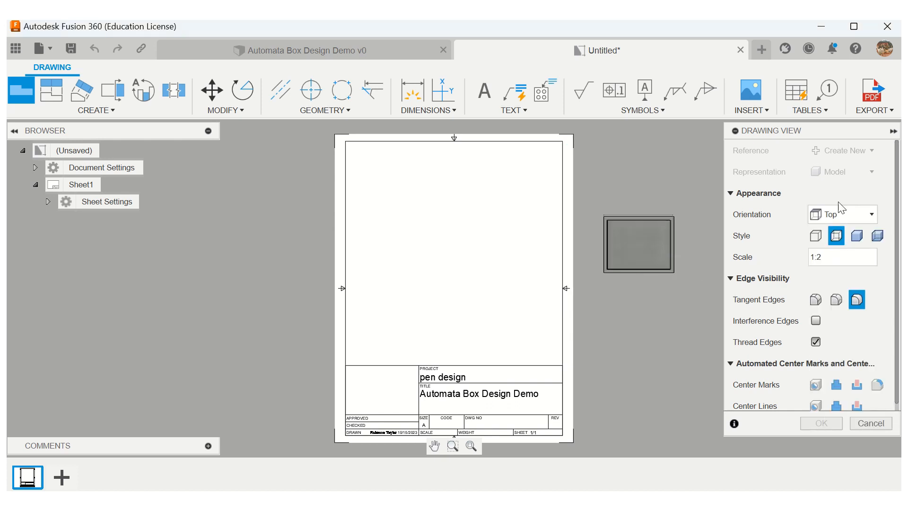
{"action": "left_click", "coordinate": [870, 214]}
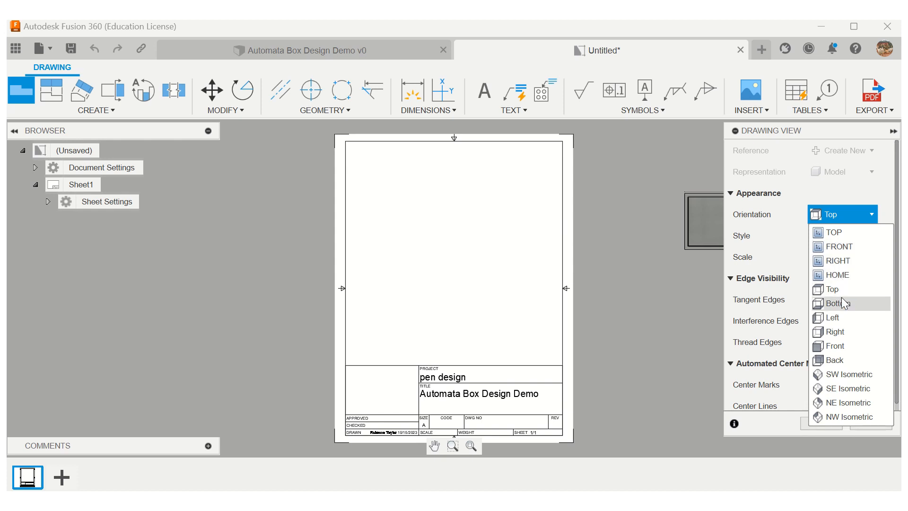
{"action": "left_click", "coordinate": [842, 360]}
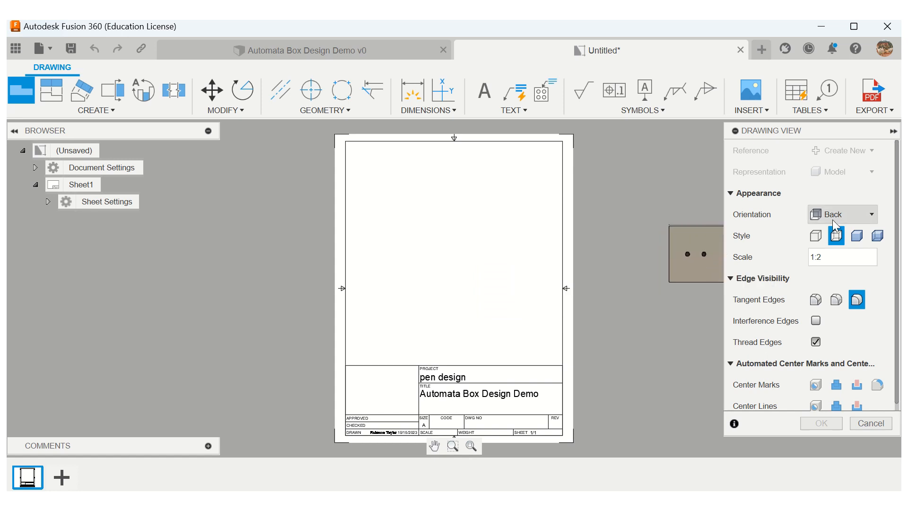
- Place a base view in TOP orientation at the lower left of the sheet and set its scale to 1:2.5
{"action": "left_click", "coordinate": [873, 218]}
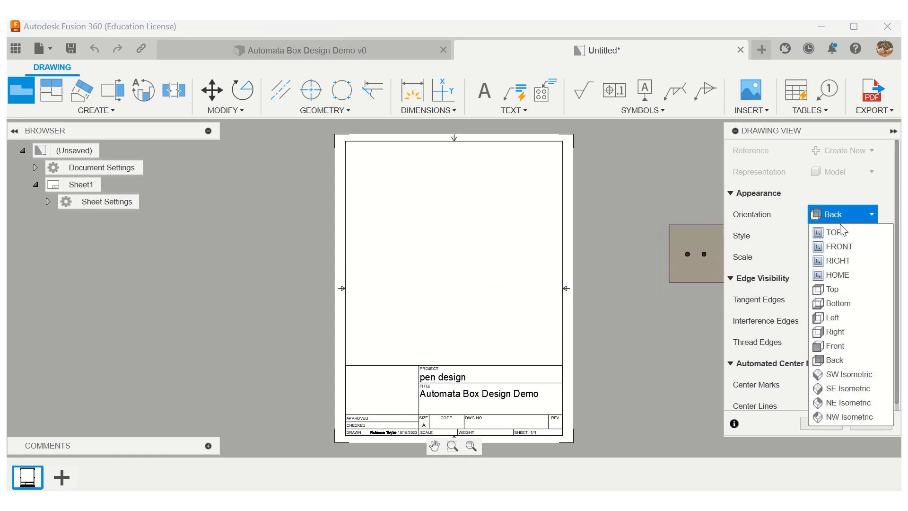
{"action": "left_click", "coordinate": [840, 236]}
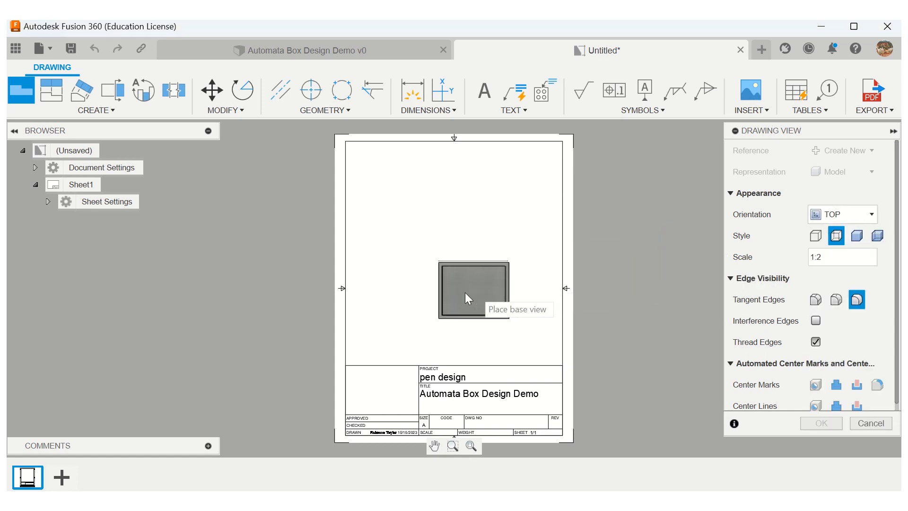
{"action": "left_click", "coordinate": [404, 303]}
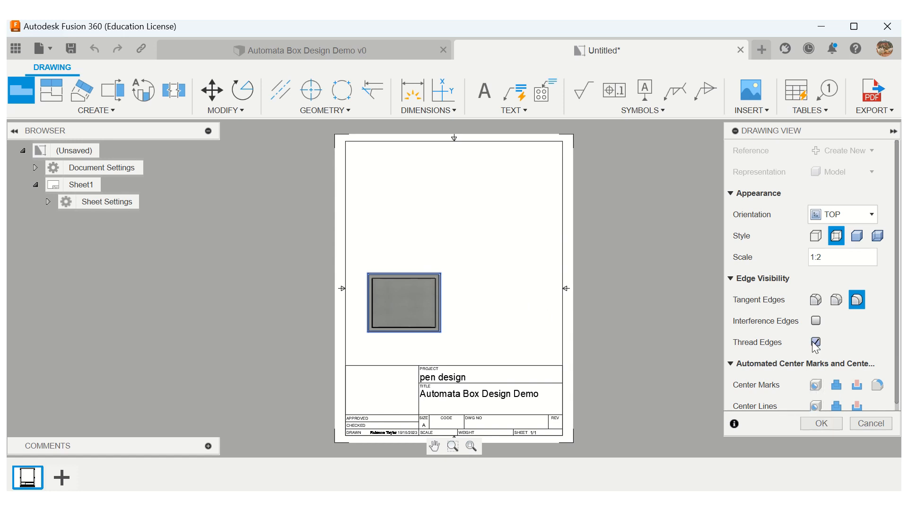
{"action": "left_click", "coordinate": [828, 257]}
{"action": "key", "text": "BackSpace"}
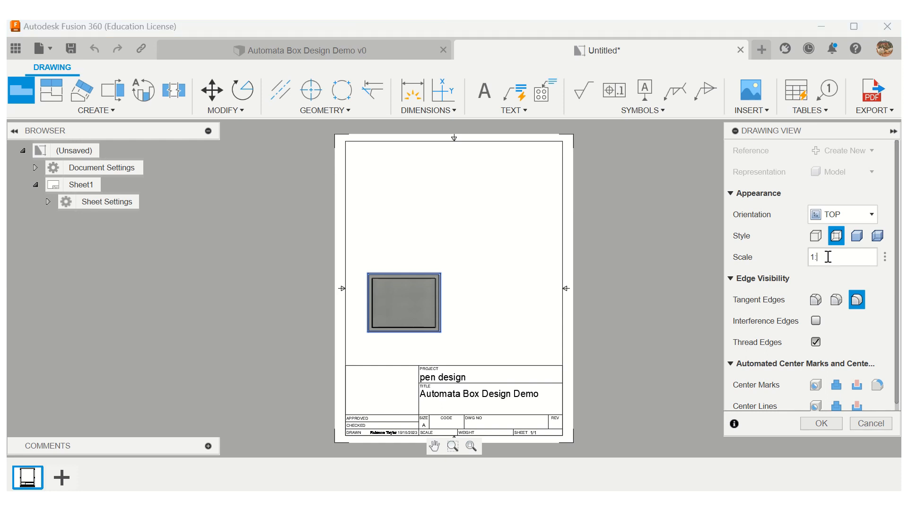
{"action": "type", "text": "2.5"}
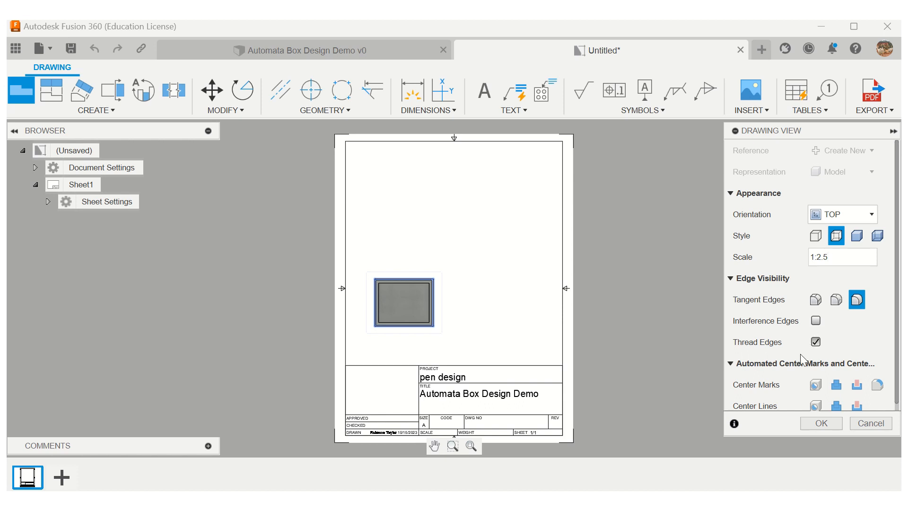
{"action": "left_click", "coordinate": [811, 428]}
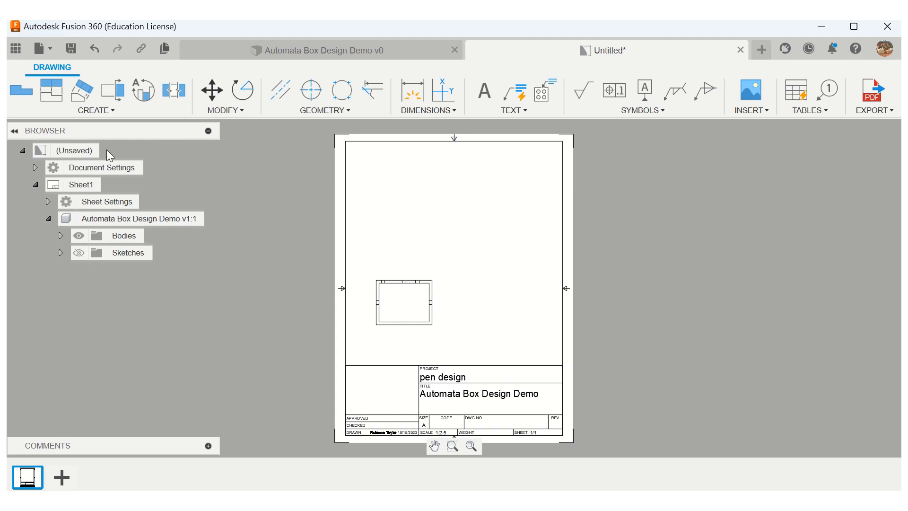
- Project three views from the base view: one straight above, an isometric at the upper right, and one to the right
{"action": "left_click", "coordinate": [53, 93]}
{"action": "left_click", "coordinate": [391, 290]}
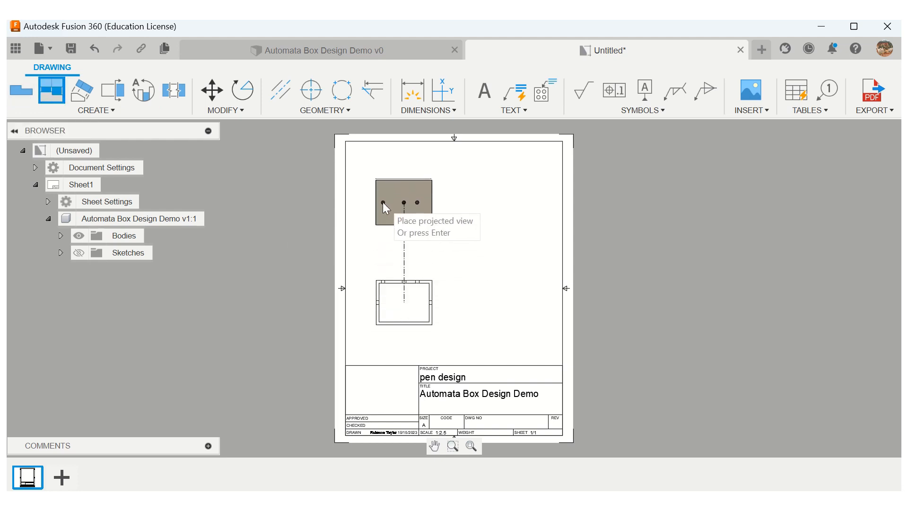
{"action": "left_click", "coordinate": [385, 194]}
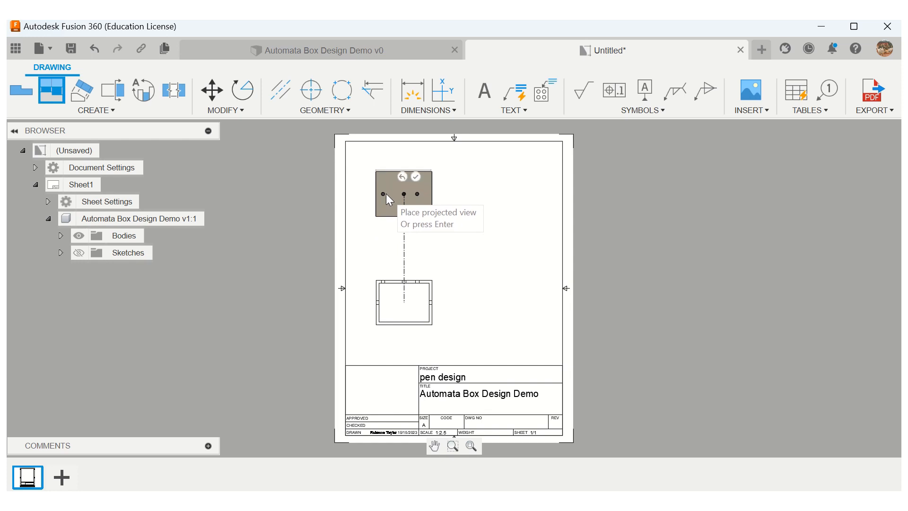
{"action": "left_click", "coordinate": [514, 191]}
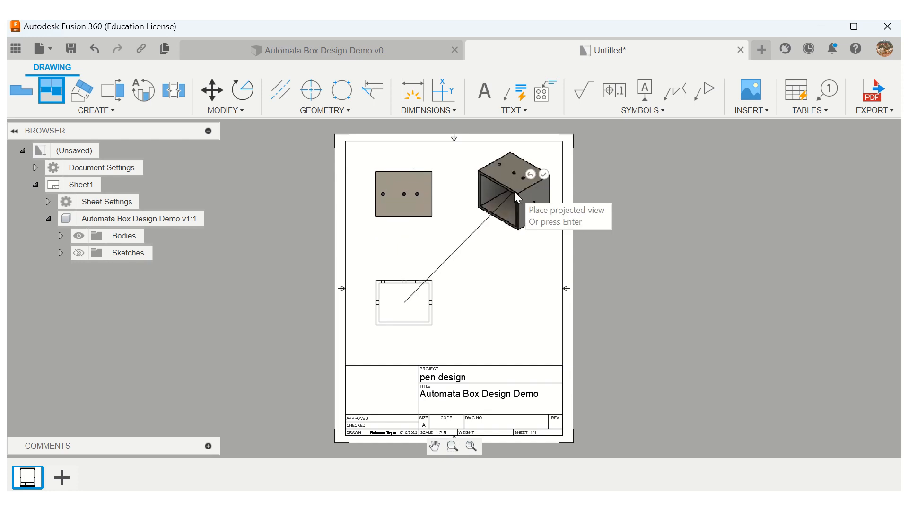
{"action": "left_click", "coordinate": [516, 318]}
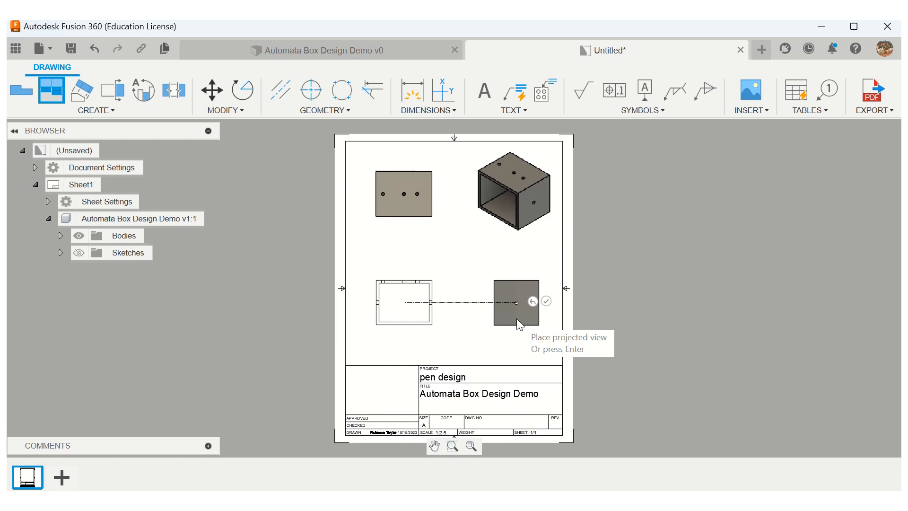
{"action": "left_click", "coordinate": [545, 301]}
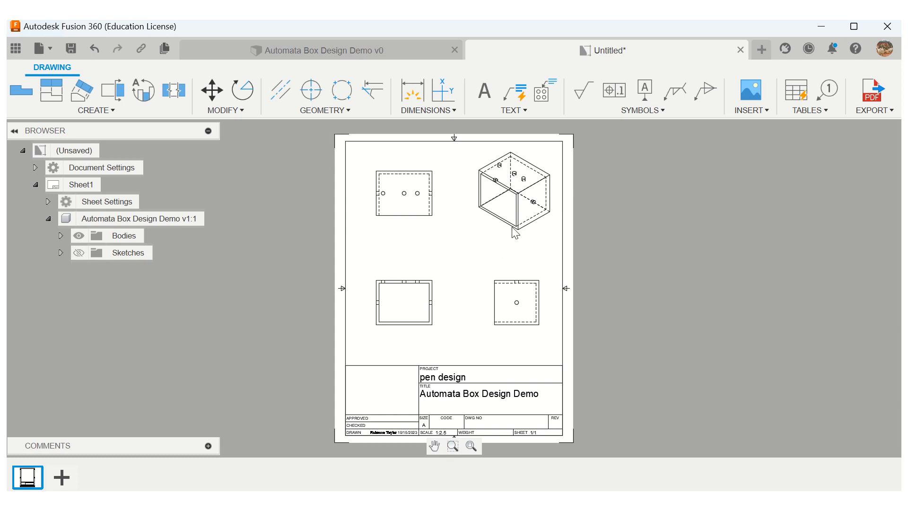
- Change the isometric view's style to shaded without hidden edges
{"action": "left_click", "coordinate": [505, 211]}
{"action": "right_click", "coordinate": [505, 211]}
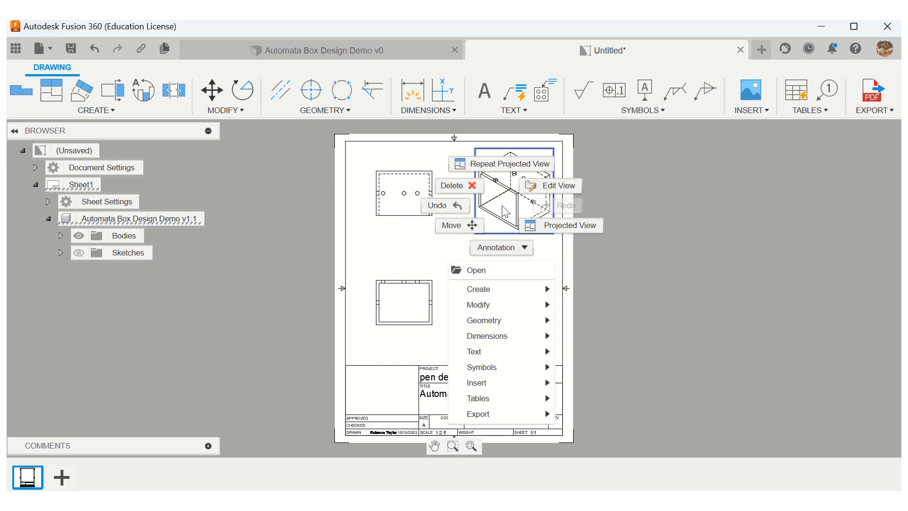
{"action": "left_click", "coordinate": [572, 188]}
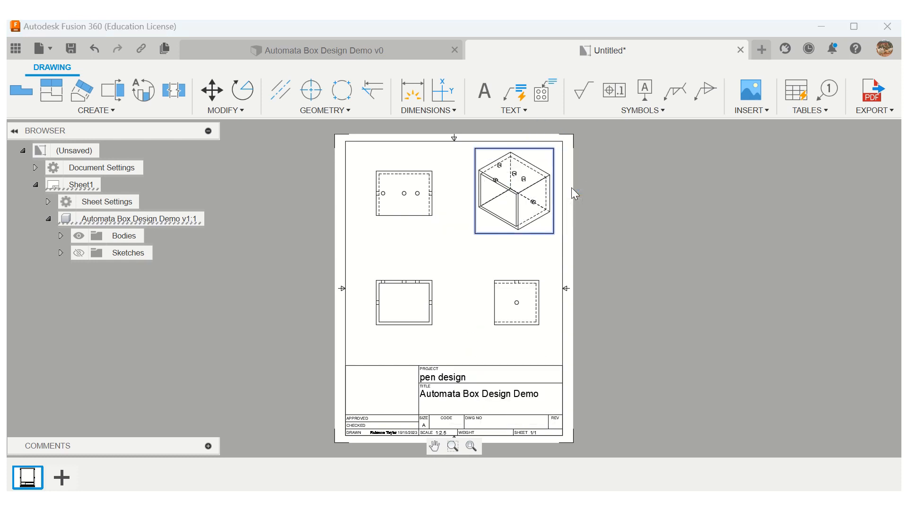
{"action": "left_click", "coordinate": [879, 174]}
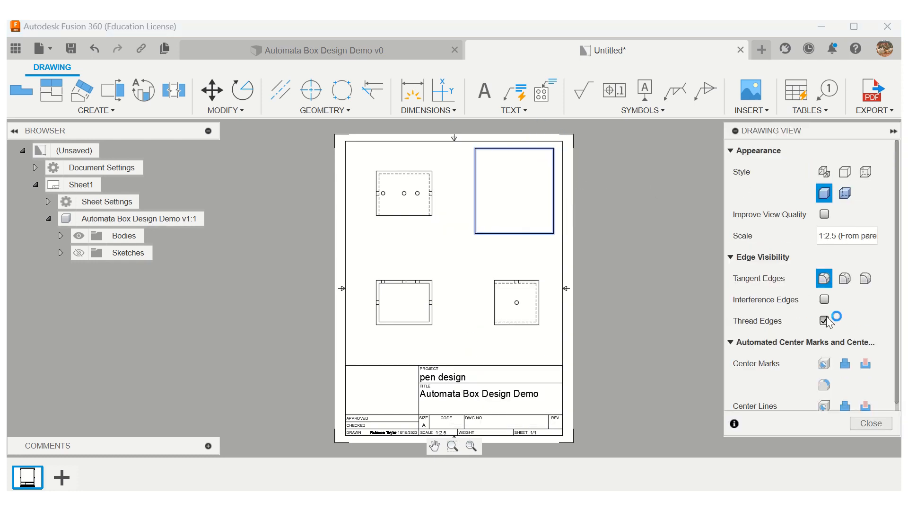
{"action": "left_click", "coordinate": [866, 421]}
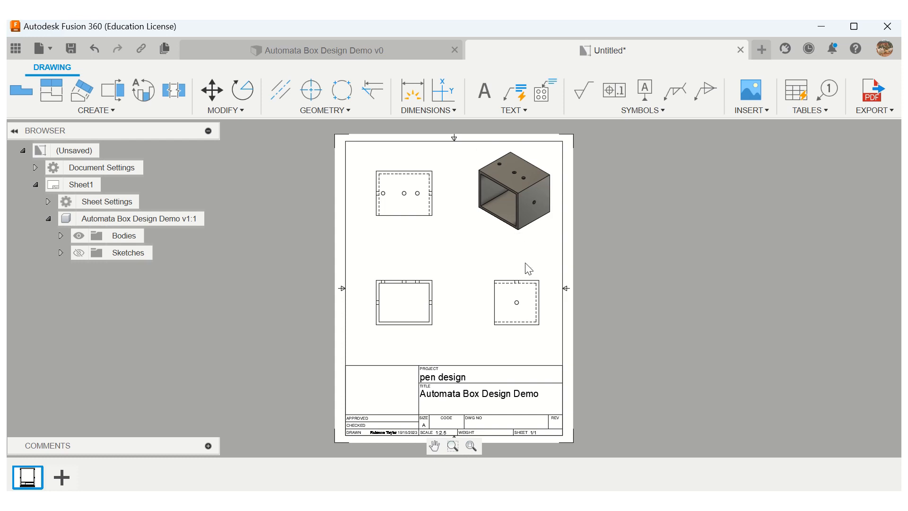
- Dimension the overall height of the base view, placing the dimension just to its right
{"action": "left_click", "coordinate": [541, 308]}
{"action": "scroll", "coordinate": [575, 294], "scroll_direction": "down", "scroll_amount": 2}
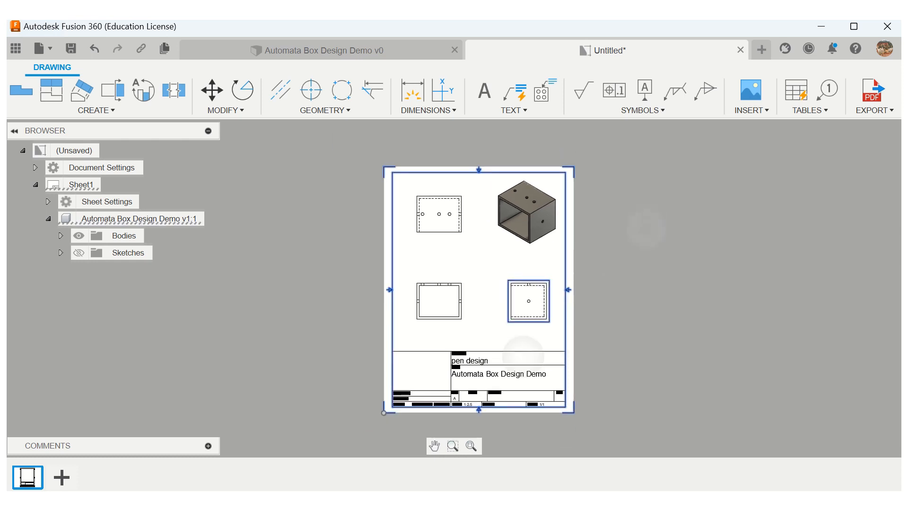
{"action": "scroll", "coordinate": [506, 338], "scroll_direction": "up", "scroll_amount": 2}
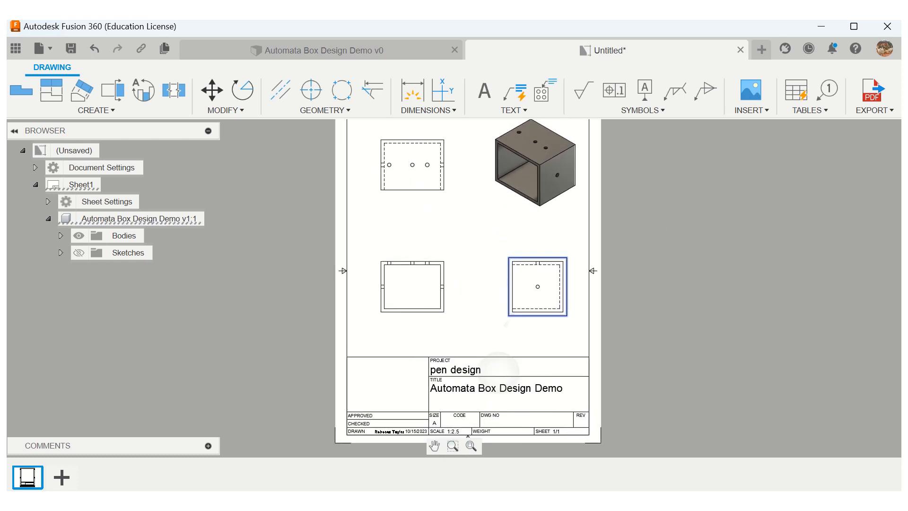
{"action": "scroll", "coordinate": [549, 289], "scroll_direction": "up", "scroll_amount": 2}
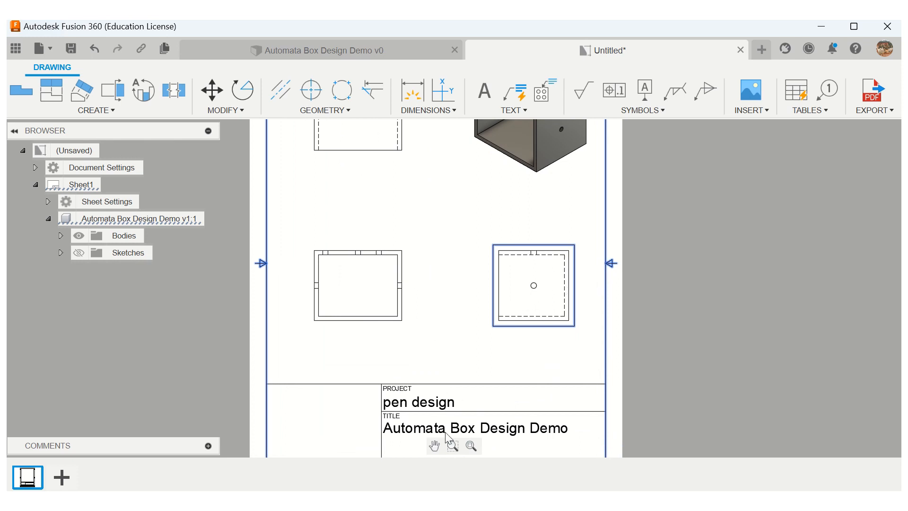
{"action": "left_click", "coordinate": [434, 445]}
{"action": "left_click_drag", "start_coordinate": [395, 247], "coordinate": [414, 360]}
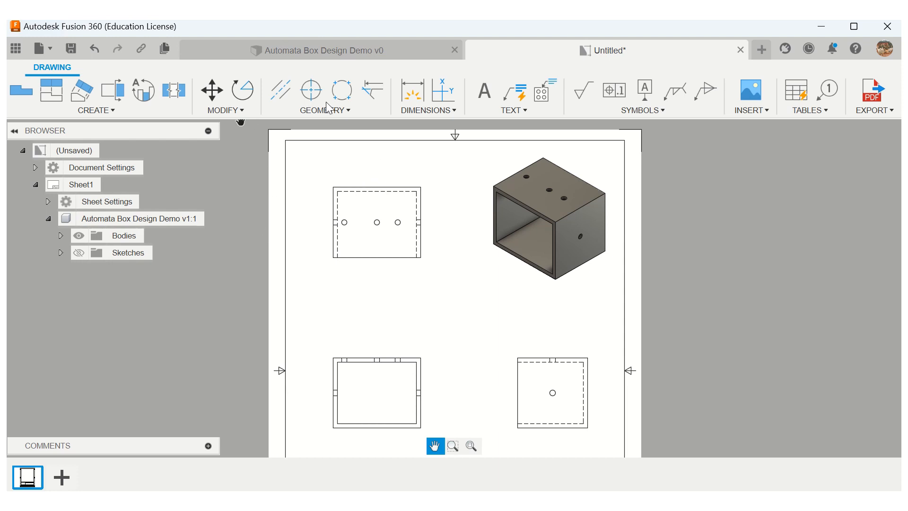
{"action": "left_click", "coordinate": [413, 97]}
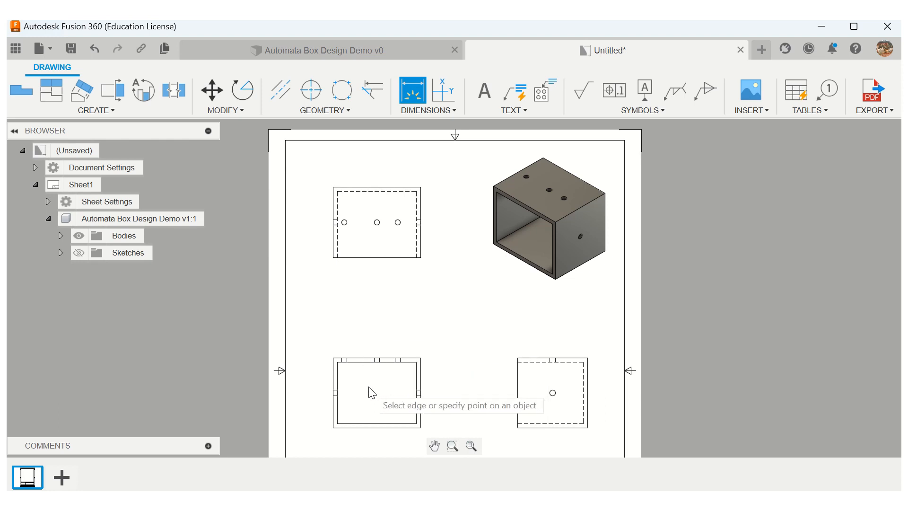
{"action": "left_click", "coordinate": [421, 358]}
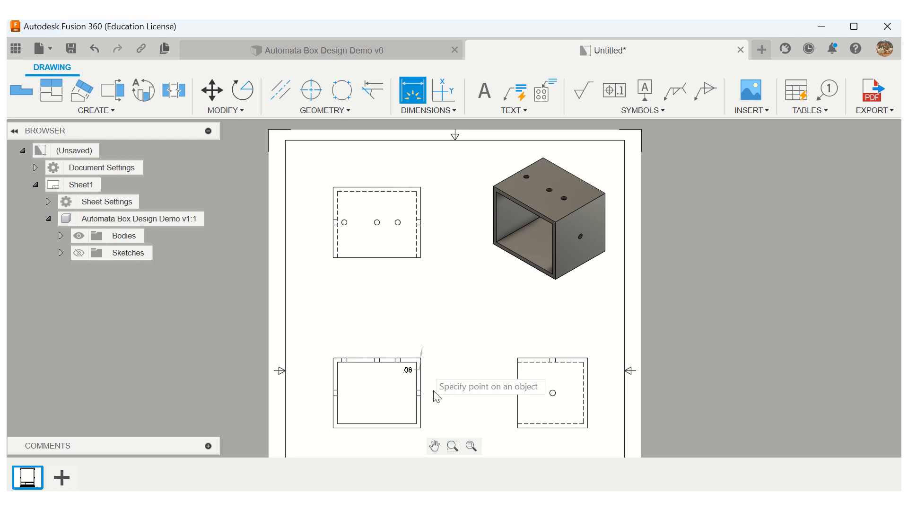
{"action": "left_click", "coordinate": [421, 428]}
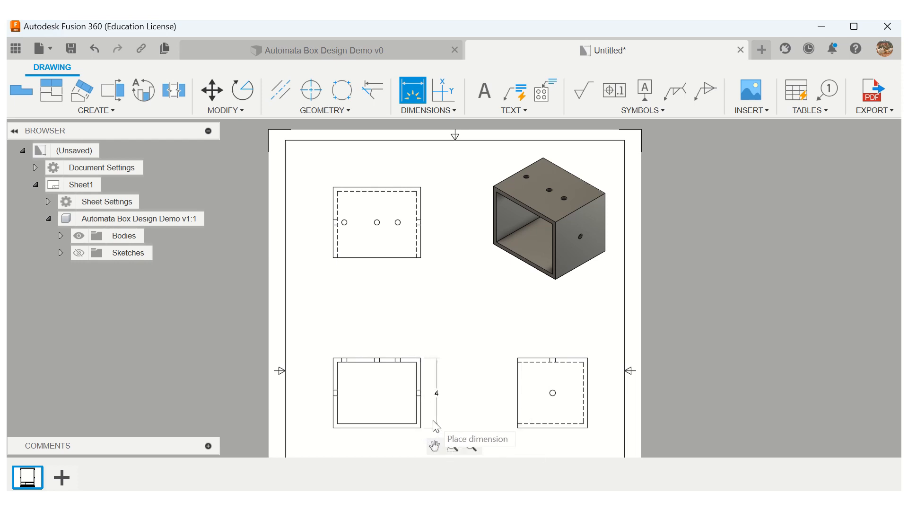
{"action": "left_click", "coordinate": [436, 427]}
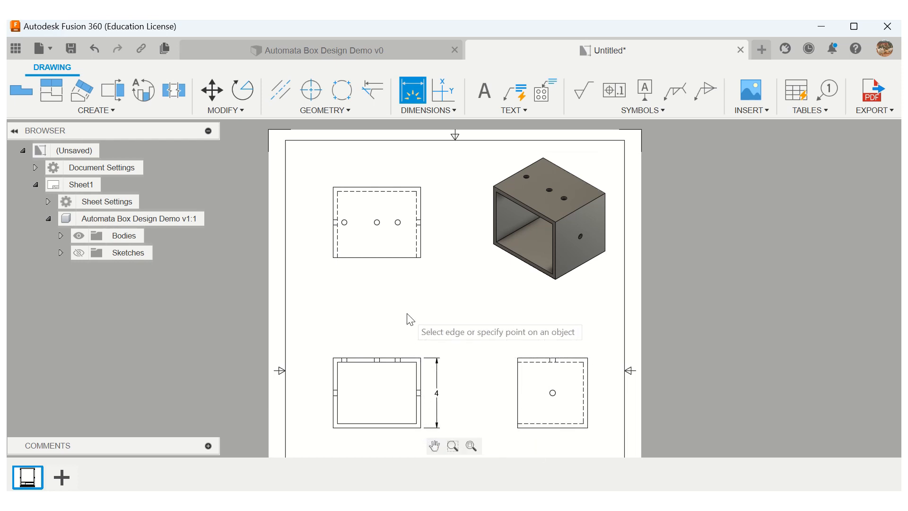
- Dimension the overall width of the view above the base view, placing the dimension below its bottom edge
{"action": "left_click", "coordinate": [333, 257]}
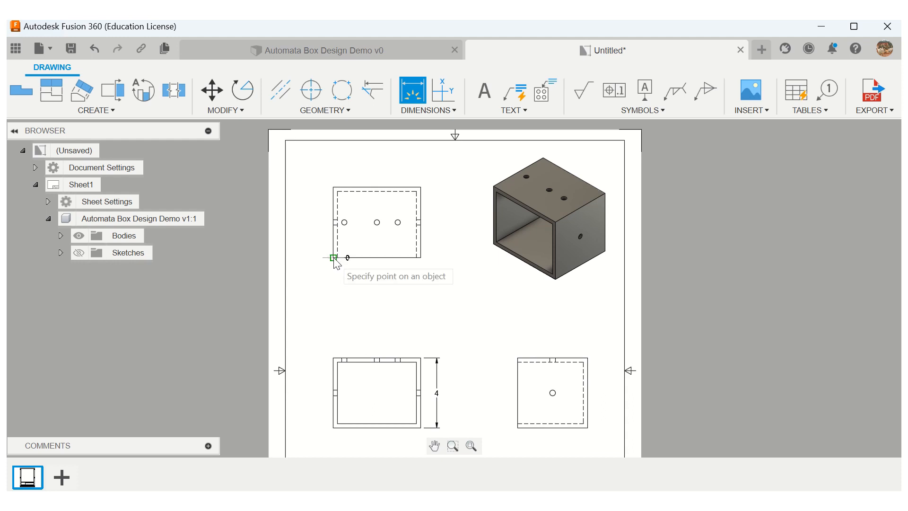
{"action": "left_click", "coordinate": [420, 258]}
{"action": "left_click", "coordinate": [422, 278]}
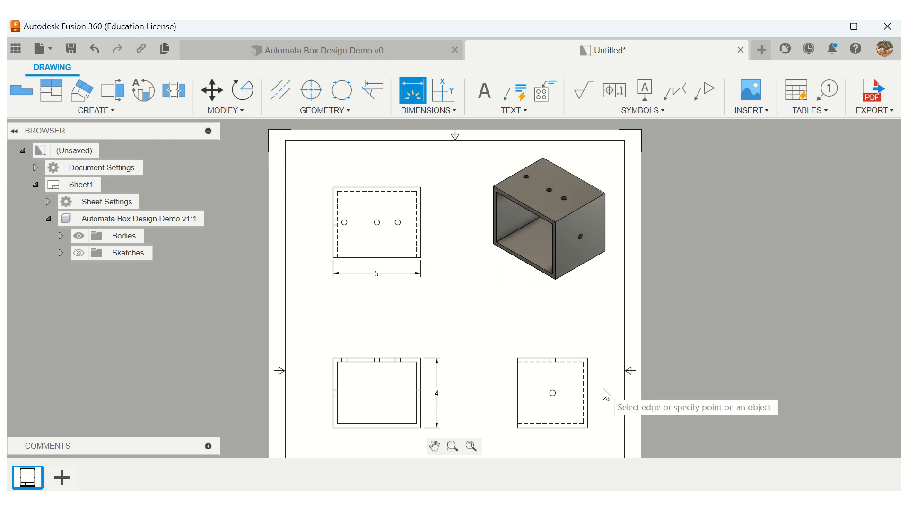
- Dimension the overall width of the side view to the right of the base view, placing the dimension above its top edge
{"action": "left_click", "coordinate": [518, 358]}
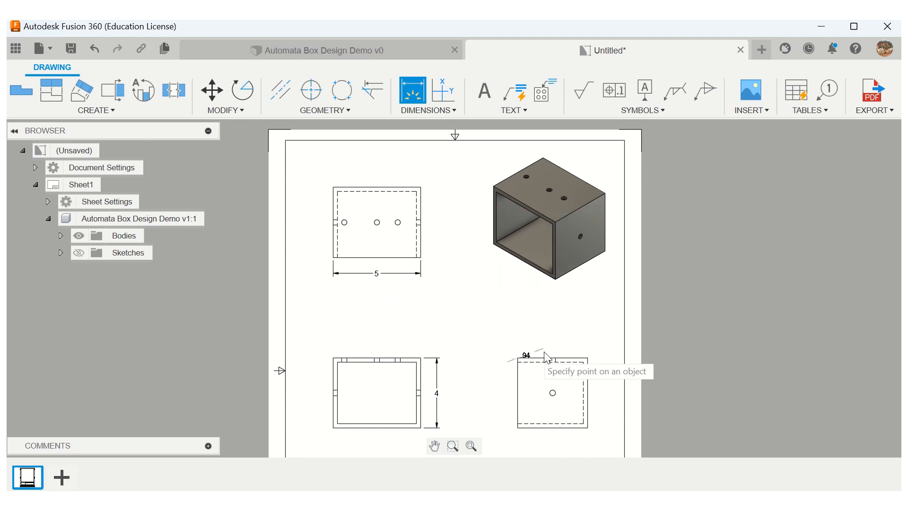
{"action": "left_click", "coordinate": [587, 357]}
{"action": "left_click", "coordinate": [588, 352]}
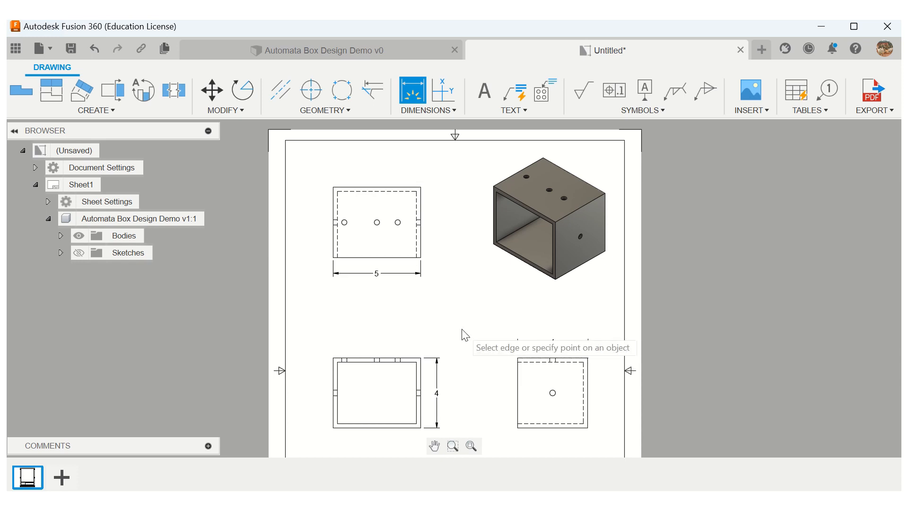
{"action": "left_click", "coordinate": [345, 225]}
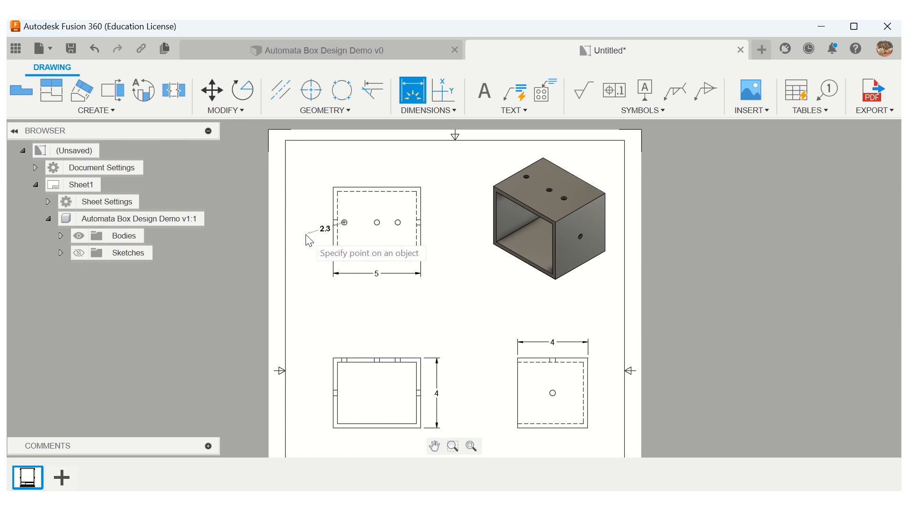
{"action": "key", "text": "Escape"}
{"action": "left_click", "coordinate": [355, 273]}
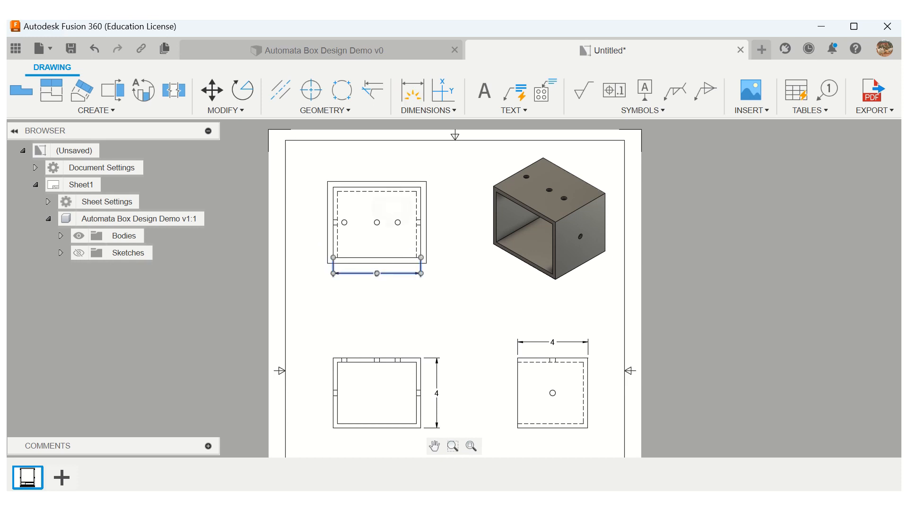
{"action": "scroll", "coordinate": [357, 266], "scroll_direction": "down", "scroll_amount": 2}
{"action": "scroll", "coordinate": [354, 267], "scroll_direction": "up", "scroll_amount": 5}
{"action": "left_click", "coordinate": [349, 267]}
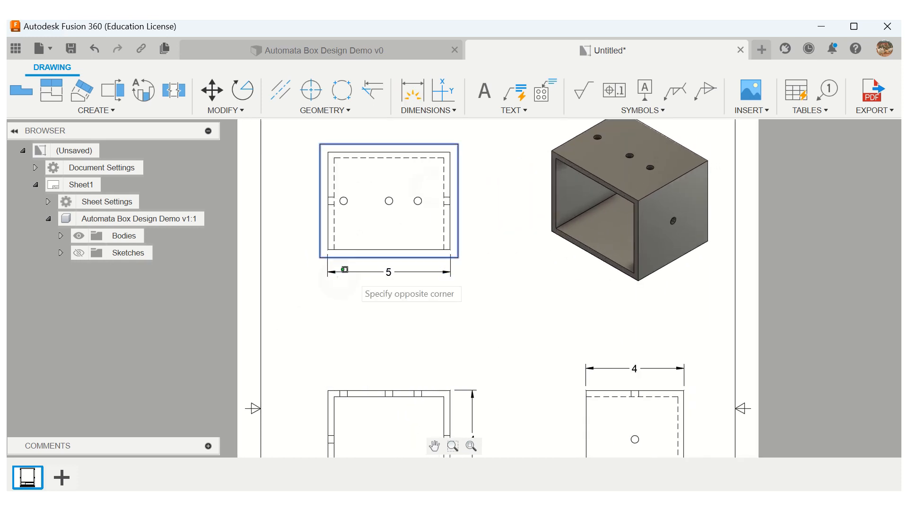
{"action": "scroll", "coordinate": [388, 239], "scroll_direction": "up", "scroll_amount": 1}
{"action": "key", "text": "Escape"}
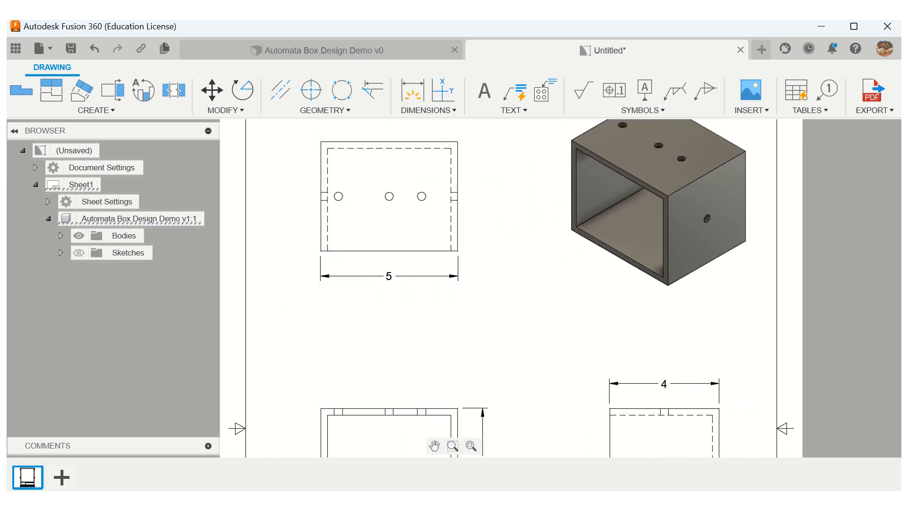
- Dimension the diameter of the leftmost hole in the top view, placing the label outside the view's left edge
{"action": "left_click", "coordinate": [412, 90]}
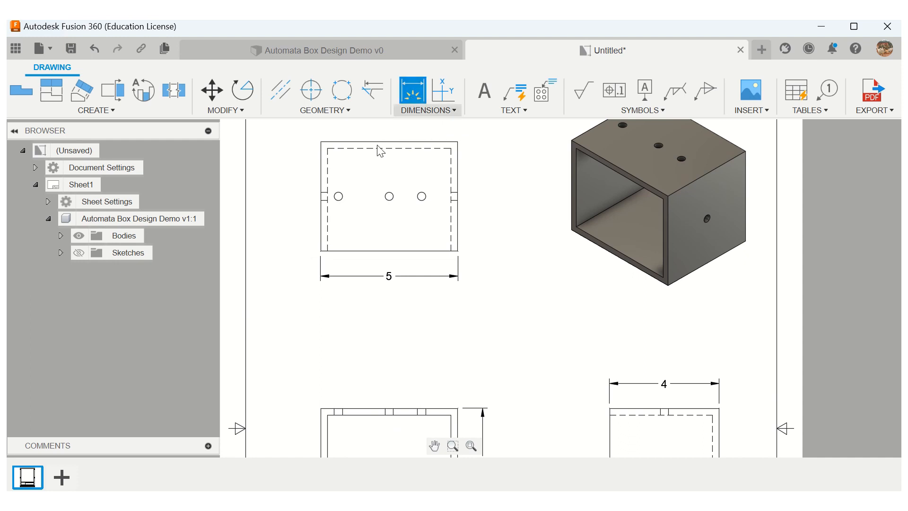
{"action": "left_click", "coordinate": [344, 197]}
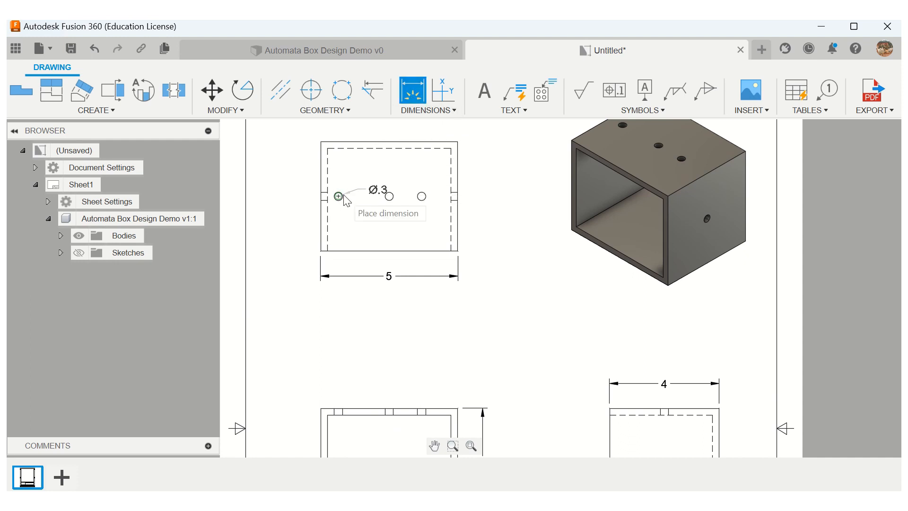
{"action": "left_click", "coordinate": [311, 181]}
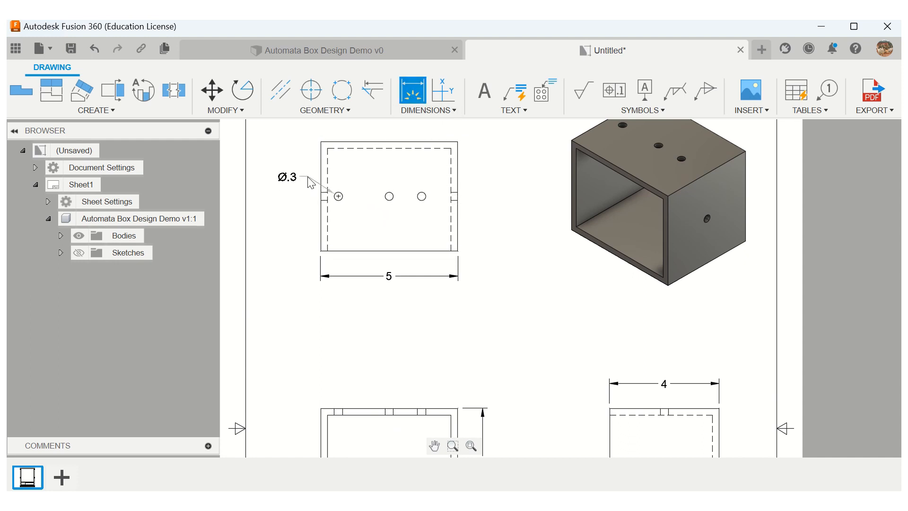
{"action": "left_click", "coordinate": [390, 198]}
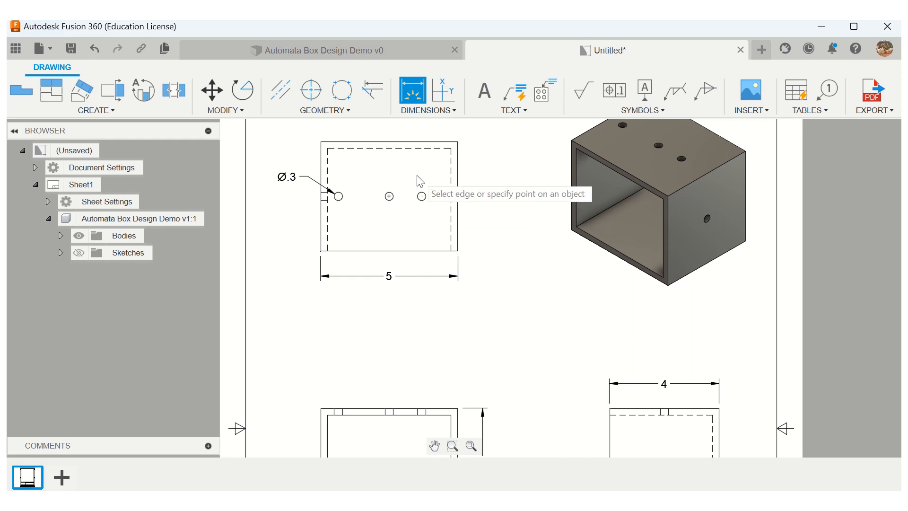
{"action": "left_click", "coordinate": [421, 196]}
{"action": "scroll", "coordinate": [461, 283], "scroll_direction": "up", "scroll_amount": 2}
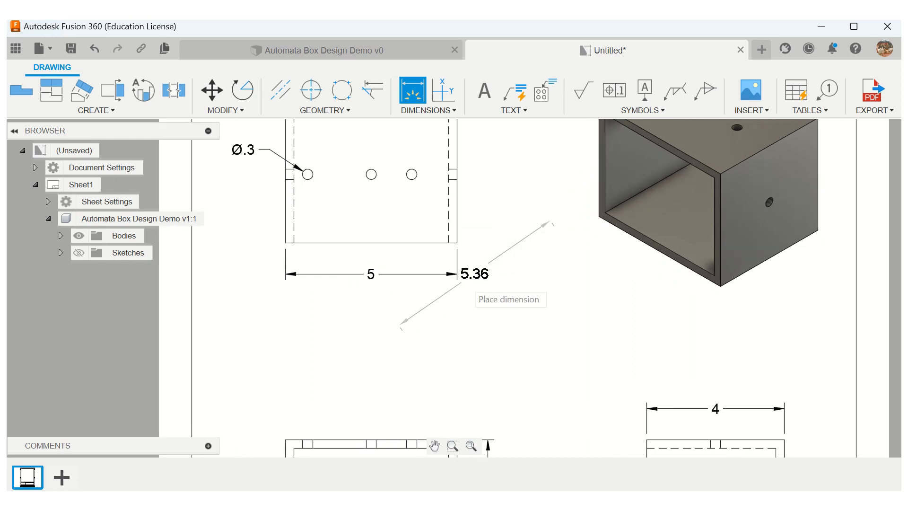
{"action": "key", "text": "Escape"}
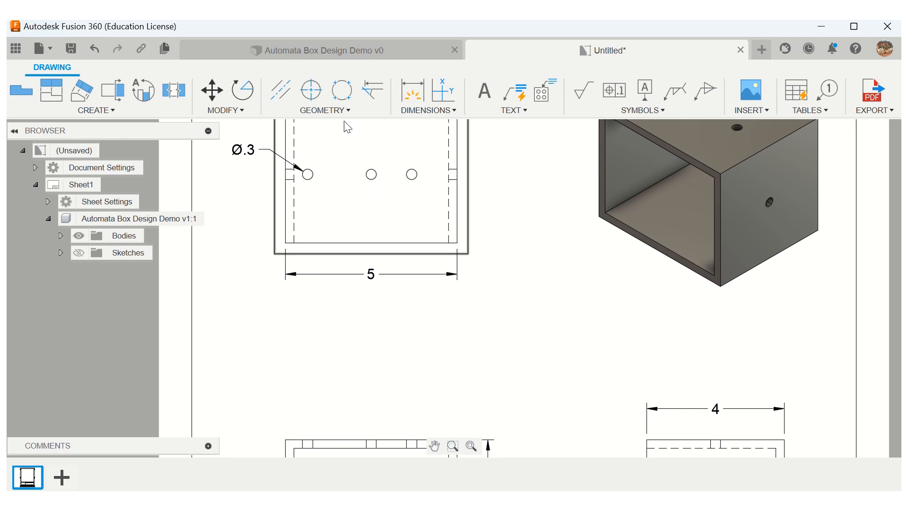
- Dimension the diameters of the middle and rightmost holes in the top view, placing both labels outside its right edge, one above the other
{"action": "left_click", "coordinate": [412, 90]}
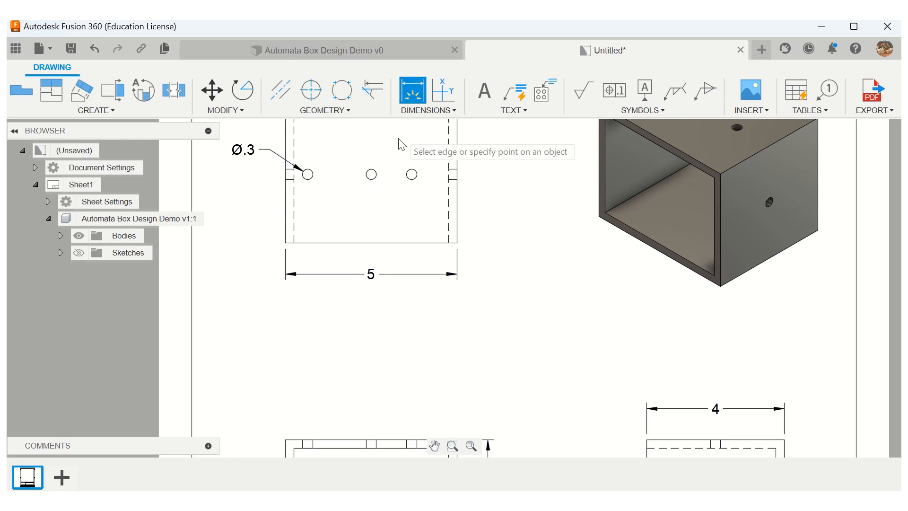
{"action": "left_click", "coordinate": [377, 172]}
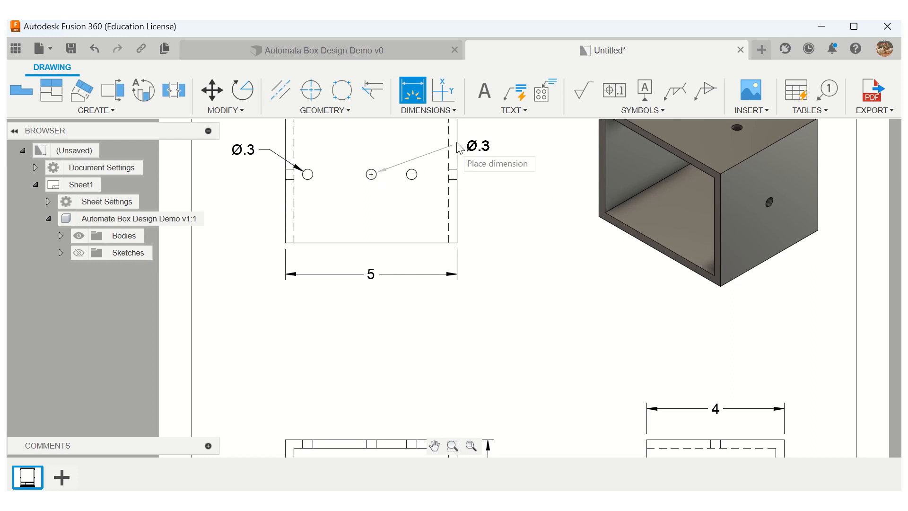
{"action": "left_click", "coordinate": [472, 139]}
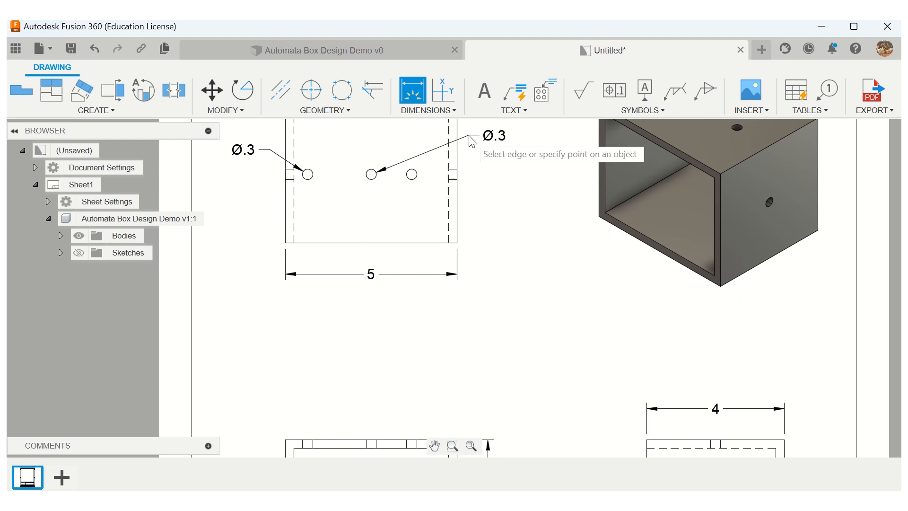
{"action": "left_click", "coordinate": [414, 177]}
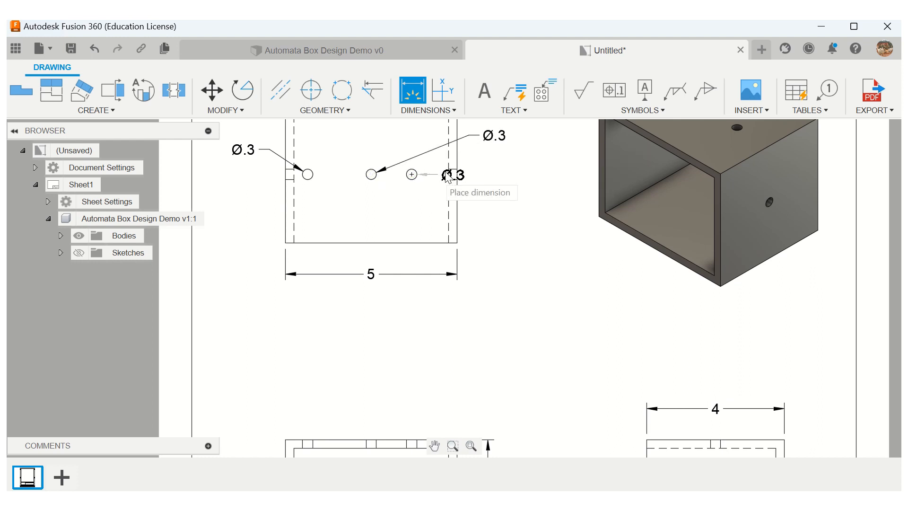
{"action": "left_click", "coordinate": [485, 160]}
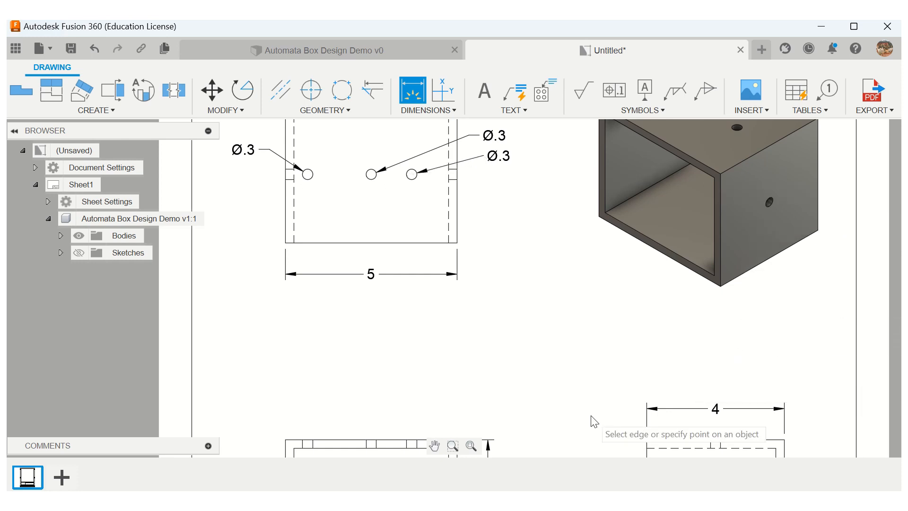
{"action": "left_click", "coordinate": [435, 450]}
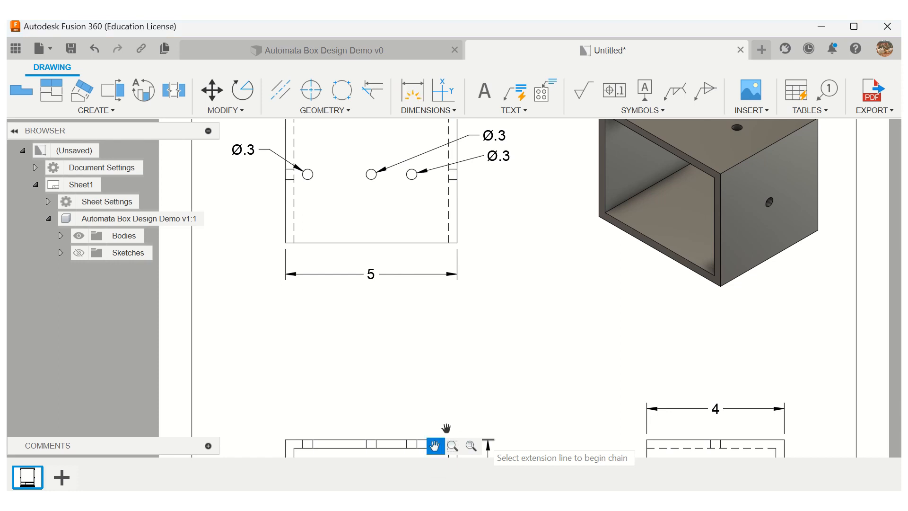
{"action": "mouse_move", "coordinate": [455, 399]}
{"action": "left_mouse_down"}
{"action": "mouse_move", "coordinate": [426, 335]}
{"action": "mouse_move", "coordinate": [418, 237]}
{"action": "left_mouse_up"}
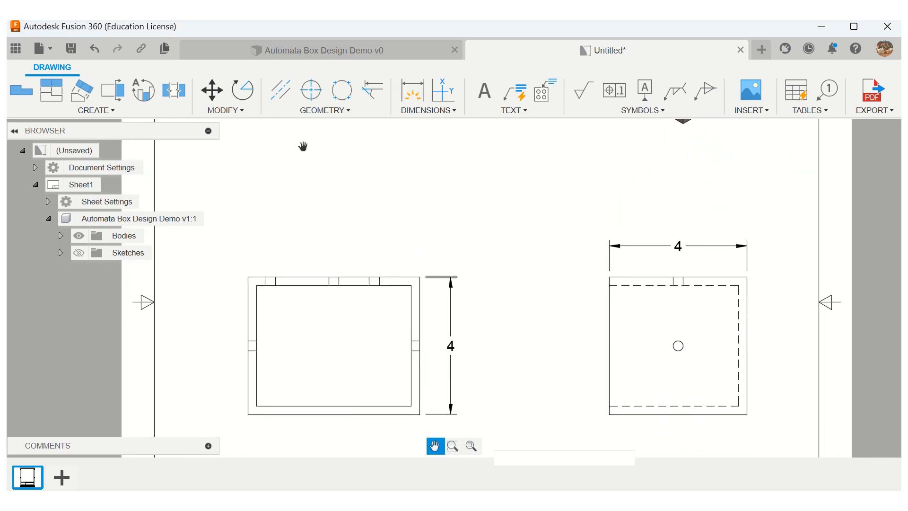
{"action": "left_click", "coordinate": [412, 89]}
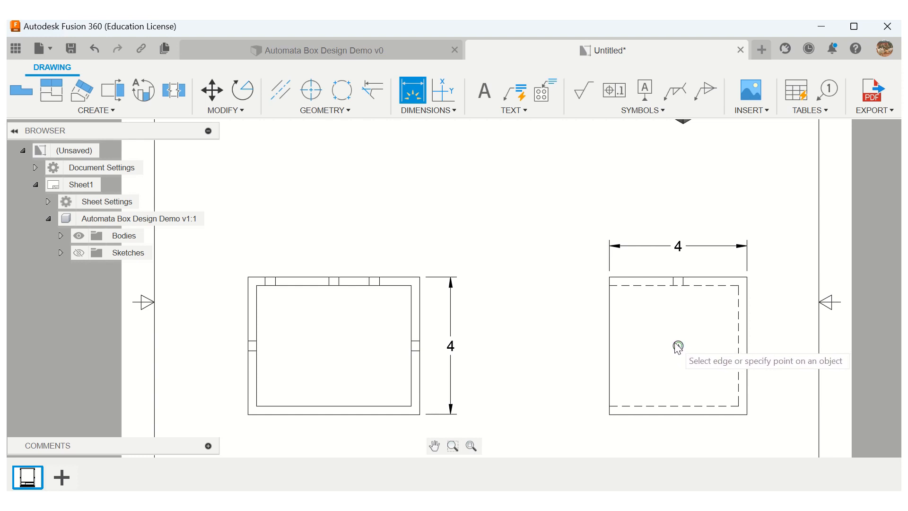
{"action": "left_click", "coordinate": [541, 365]}
{"action": "scroll", "coordinate": [544, 304], "scroll_direction": "up", "scroll_amount": 1}
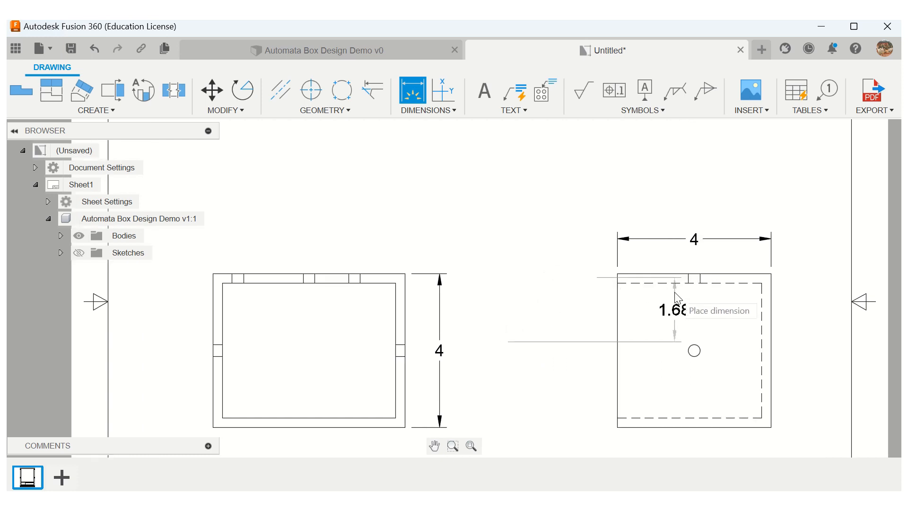
{"action": "key", "text": "Escape"}
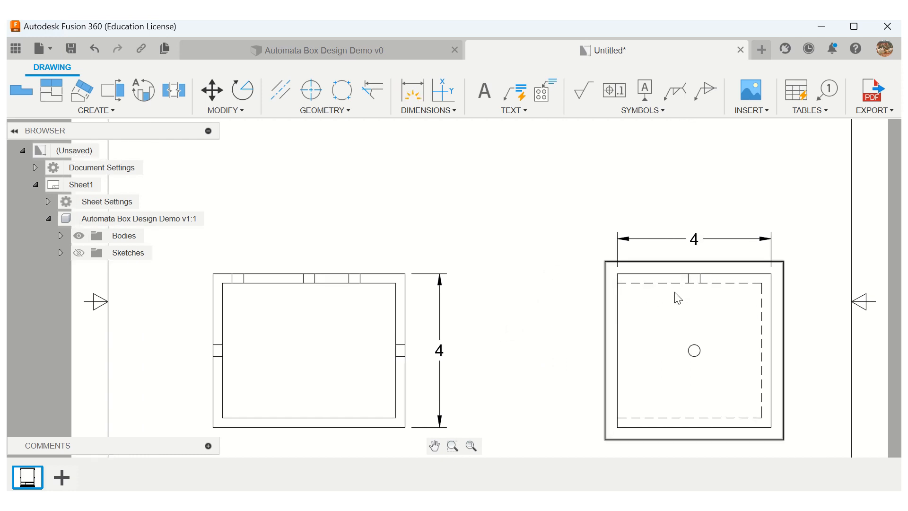
- Dimension the diameter of the hole in the side view, placing the label outside the view's upper-left corner
{"action": "left_click", "coordinate": [412, 90]}
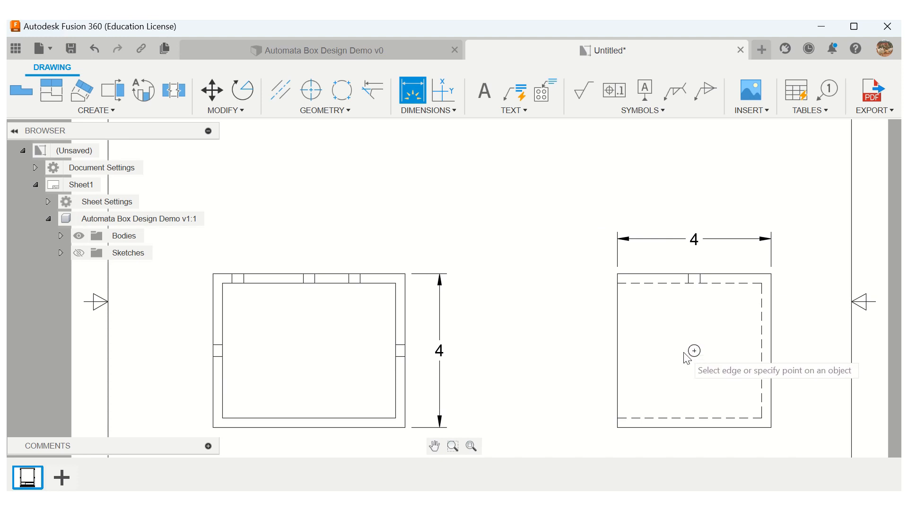
{"action": "left_click", "coordinate": [690, 355]}
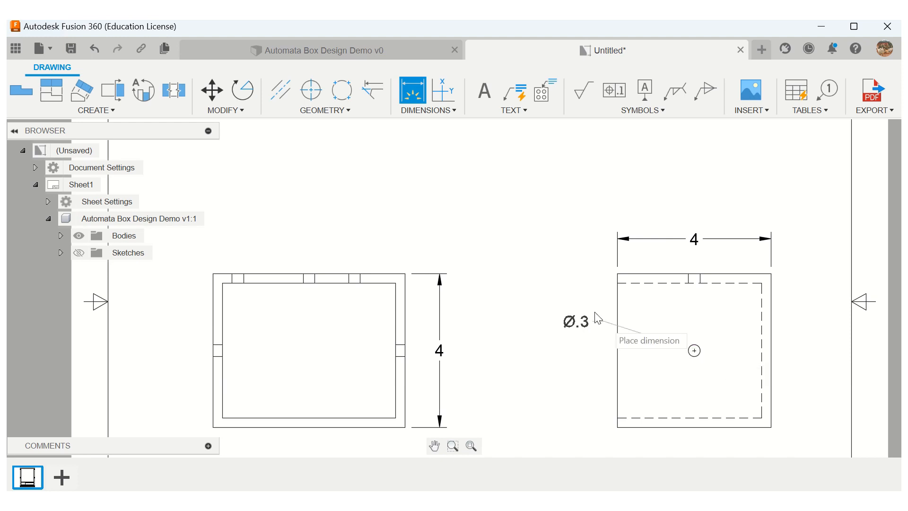
{"action": "left_click", "coordinate": [590, 260]}
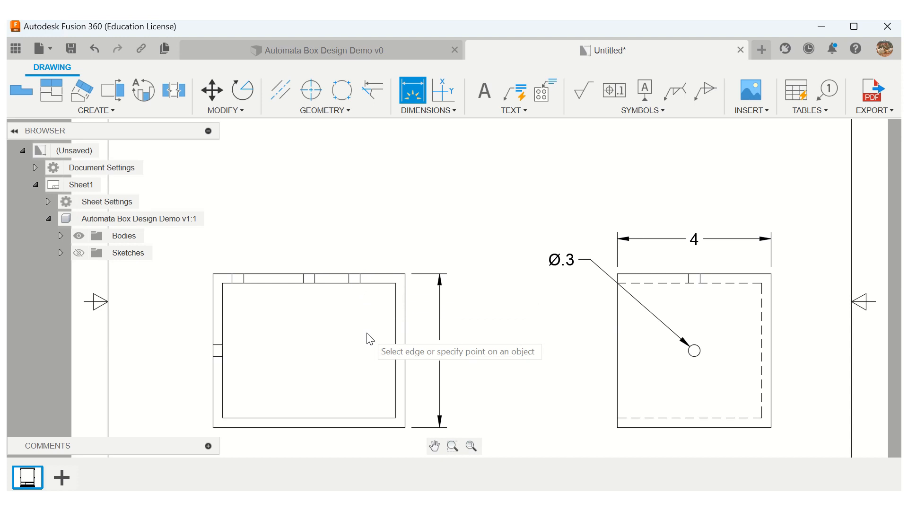
{"action": "scroll", "coordinate": [421, 204], "scroll_direction": "down", "scroll_amount": 1}
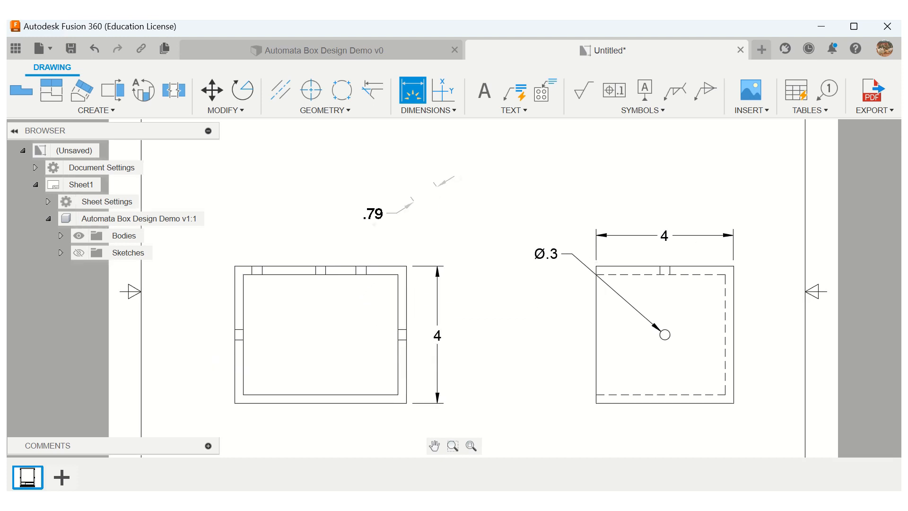
{"action": "scroll", "coordinate": [421, 204], "scroll_direction": "down", "scroll_amount": 2}
{"action": "scroll", "coordinate": [424, 203], "scroll_direction": "down", "scroll_amount": 2}
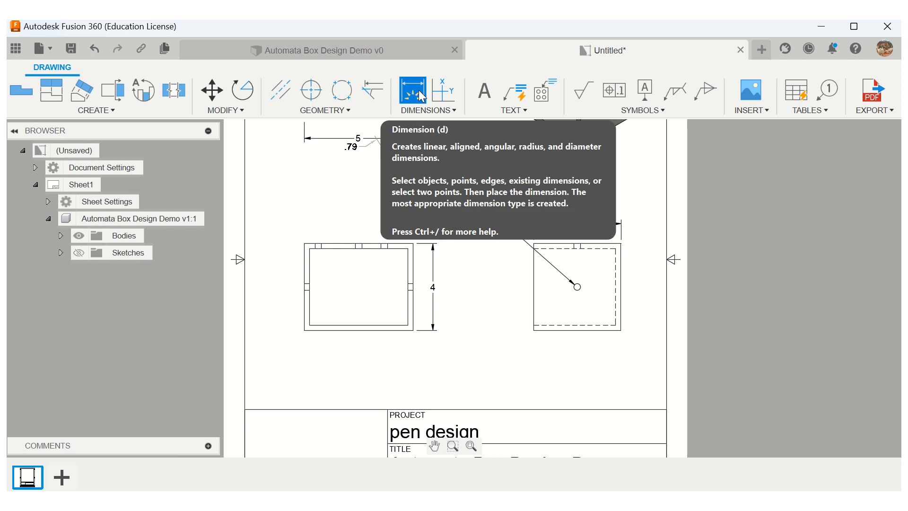
{"action": "key", "text": "Escape"}
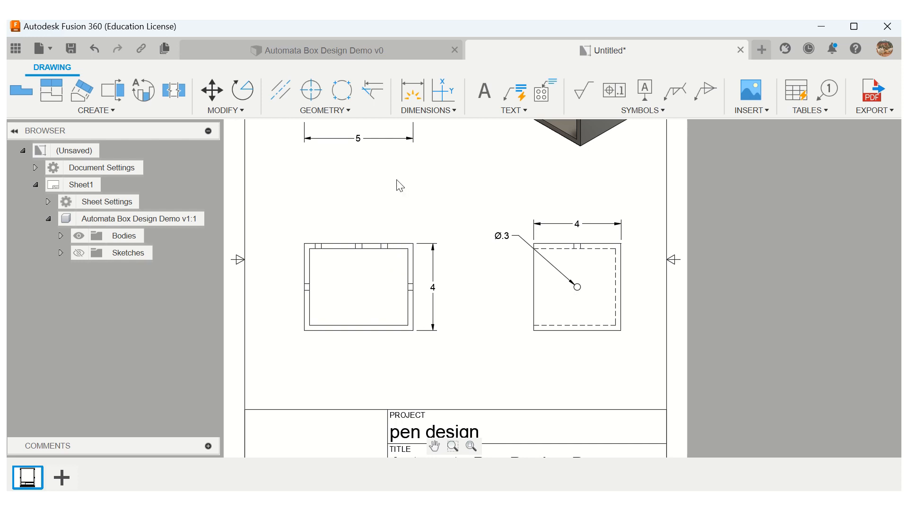
- Dimension the top wall's thickness in the base view, placing the label just above the view's upper-right corner
{"action": "left_click", "coordinate": [413, 91]}
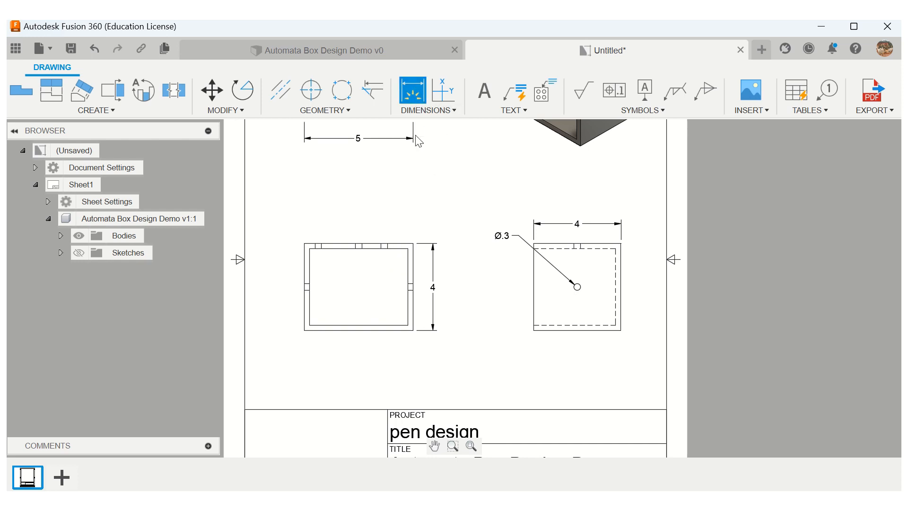
{"action": "left_click", "coordinate": [399, 255]}
{"action": "left_click", "coordinate": [413, 244]}
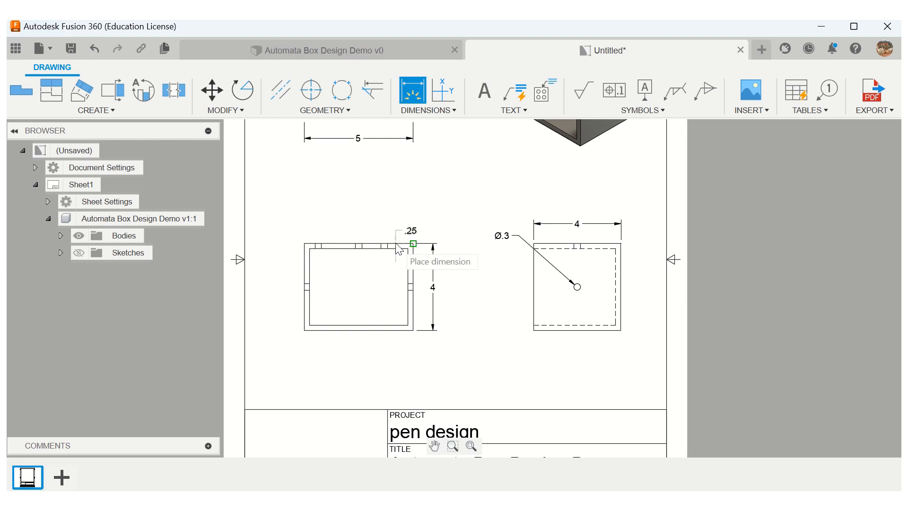
{"action": "left_click", "coordinate": [401, 180]}
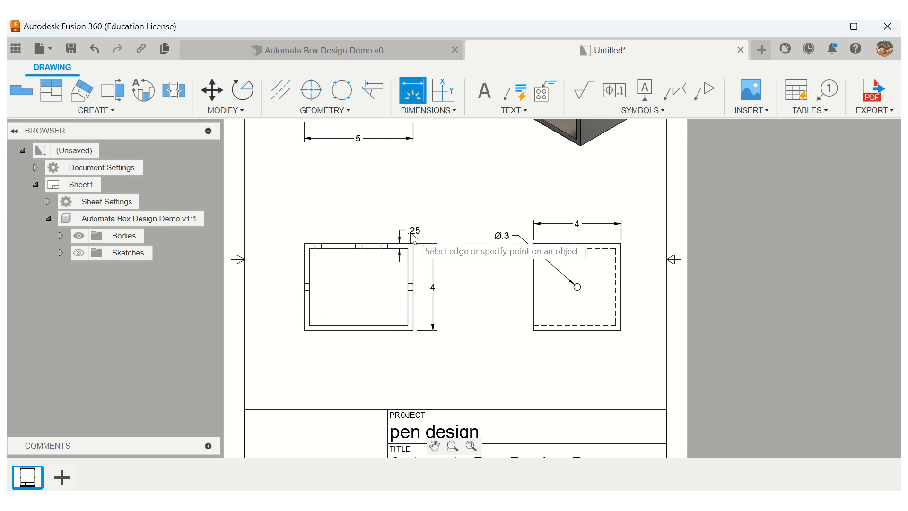
{"action": "key", "text": "Escape"}
- Add the text note "All sides have thickness 0.25 in." just above the base view's upper-right corner
{"action": "left_click", "coordinate": [511, 113]}
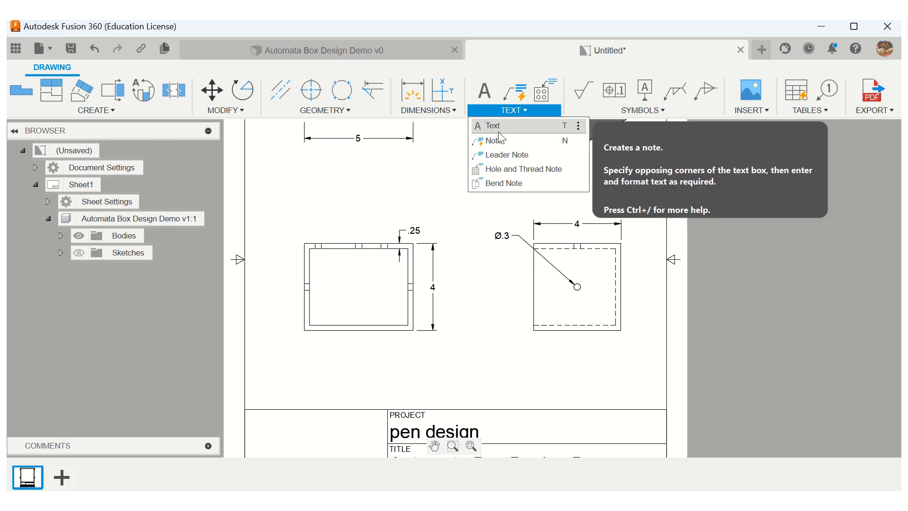
{"action": "left_click", "coordinate": [499, 132]}
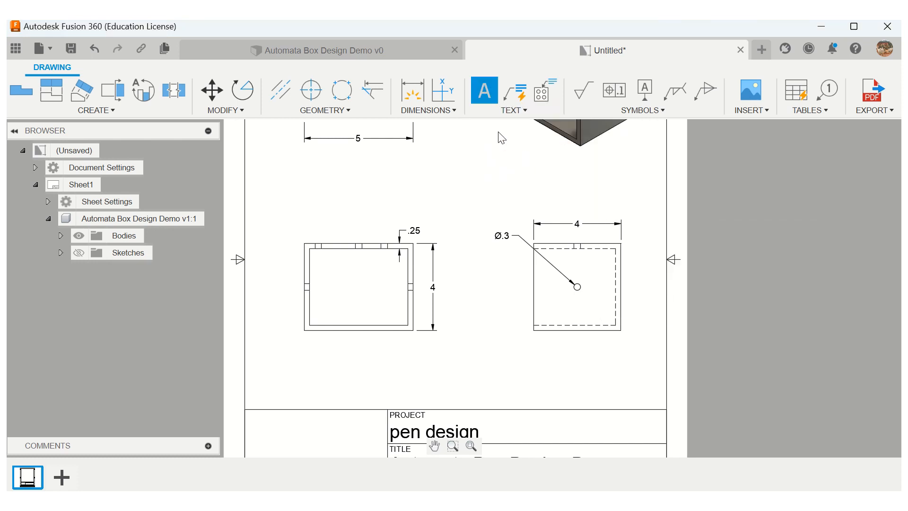
{"action": "left_click", "coordinate": [420, 203]}
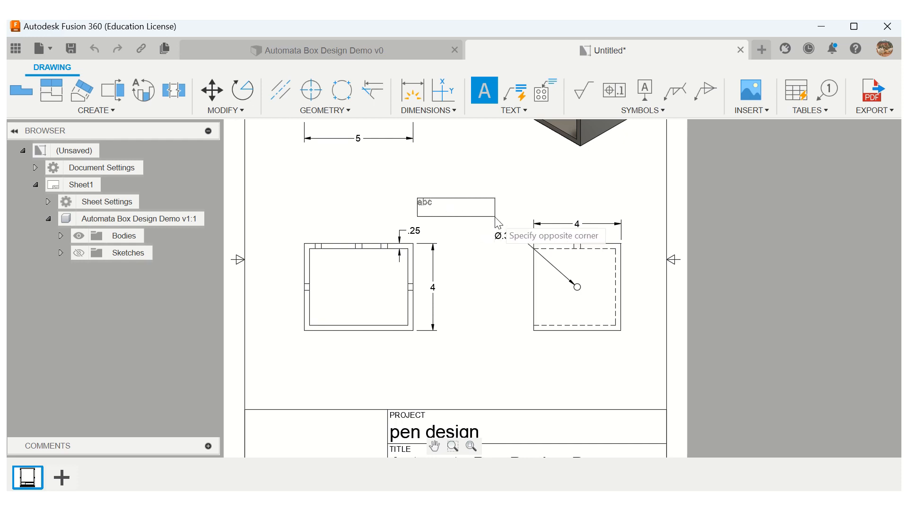
{"action": "left_click", "coordinate": [495, 216]}
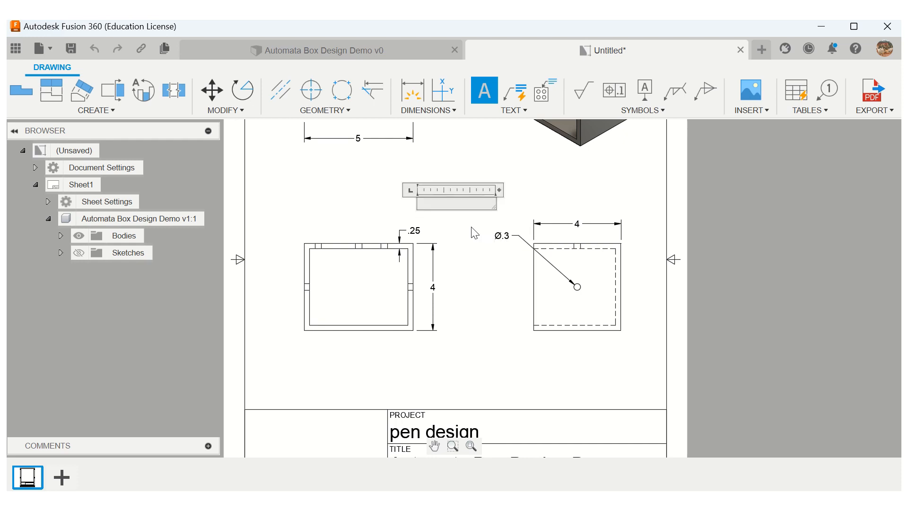
{"action": "type", "text": "All"}
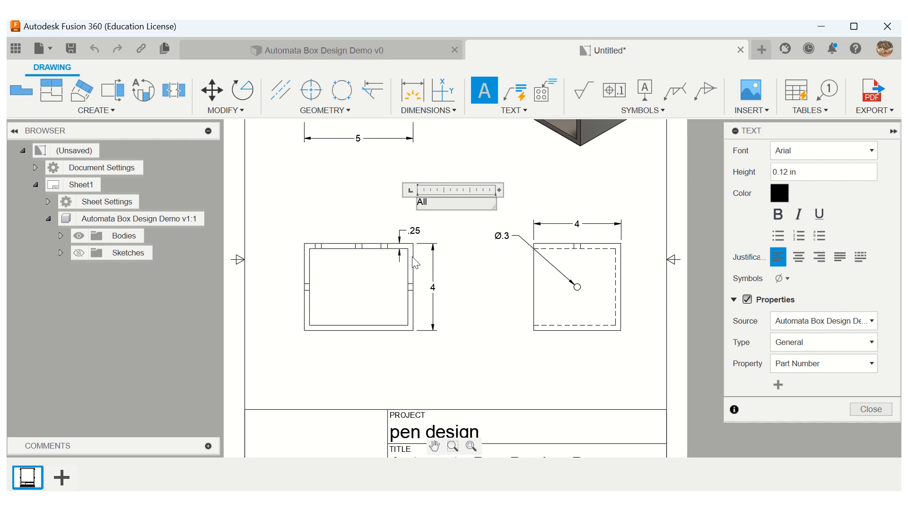
{"action": "type", "text": " sides have thickness"}
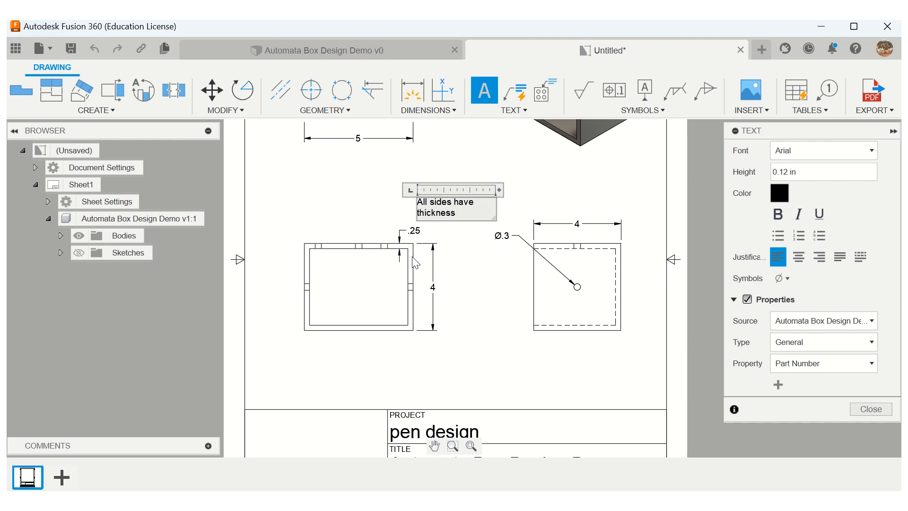
{"action": "type", "text": " 0.25 in."}
{"action": "left_click", "coordinate": [870, 409]}
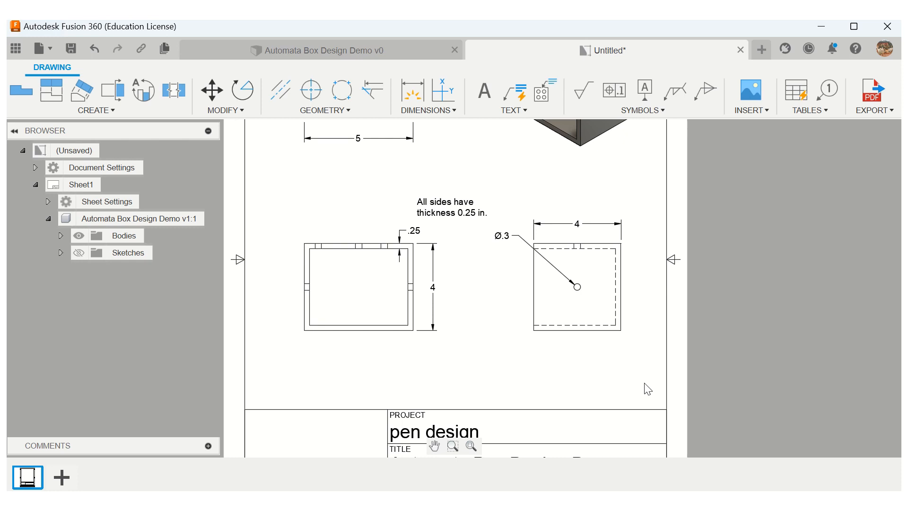
- Add the text note "All holes have diameter 0.3 in" between the top view's upper-right corner and the isometric view
{"action": "scroll", "coordinate": [585, 251], "scroll_direction": "up", "scroll_amount": 3}
{"action": "scroll", "coordinate": [443, 322], "scroll_direction": "down", "scroll_amount": 4}
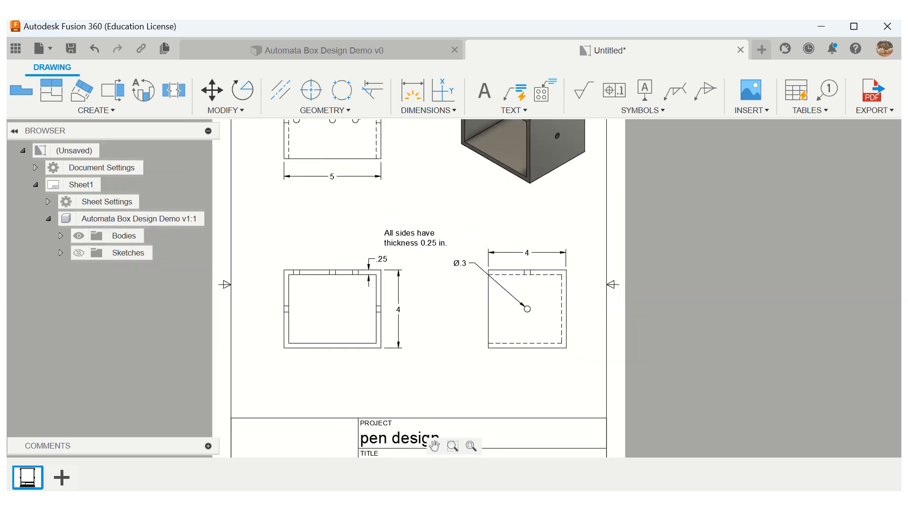
{"action": "scroll", "coordinate": [434, 315], "scroll_direction": "down", "scroll_amount": 2}
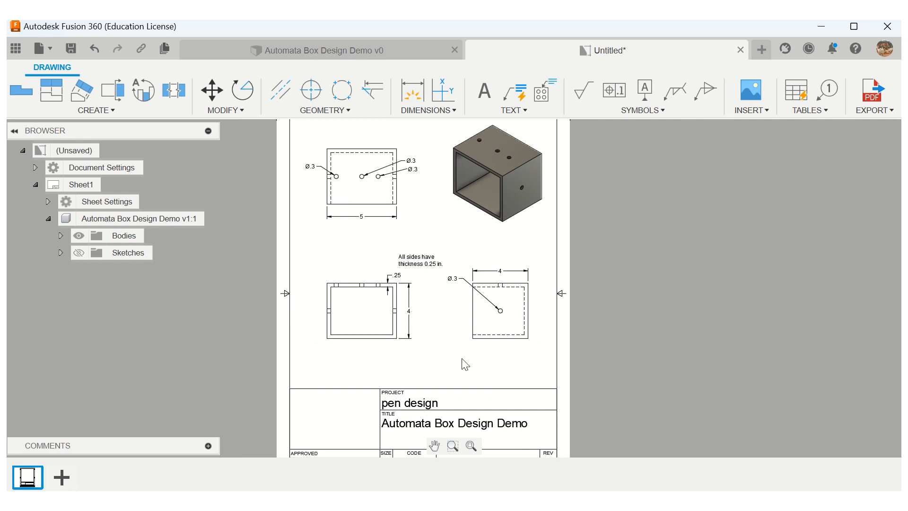
{"action": "left_click", "coordinate": [512, 110]}
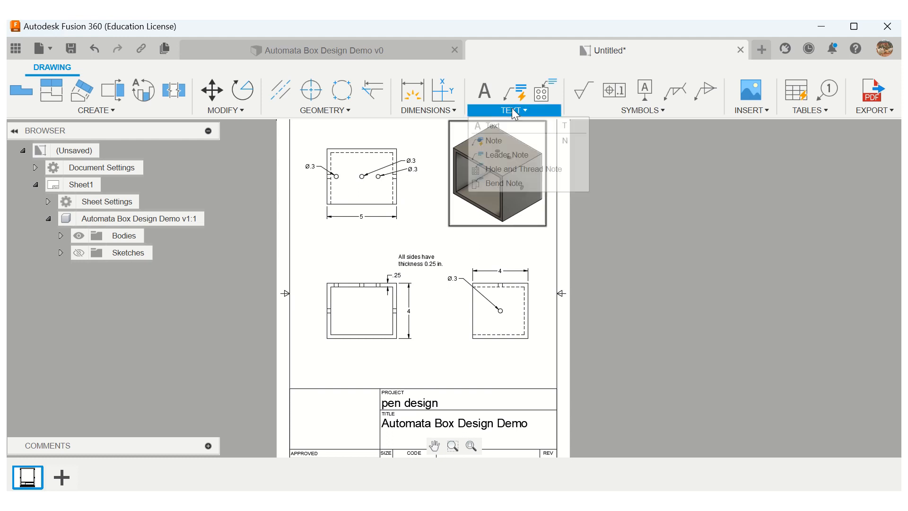
{"action": "left_click", "coordinate": [507, 122]}
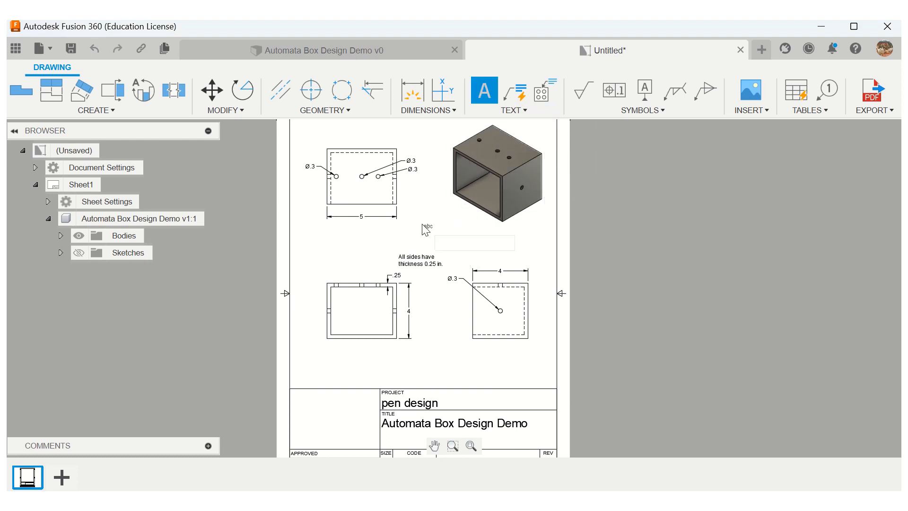
{"action": "left_click", "coordinate": [401, 131]}
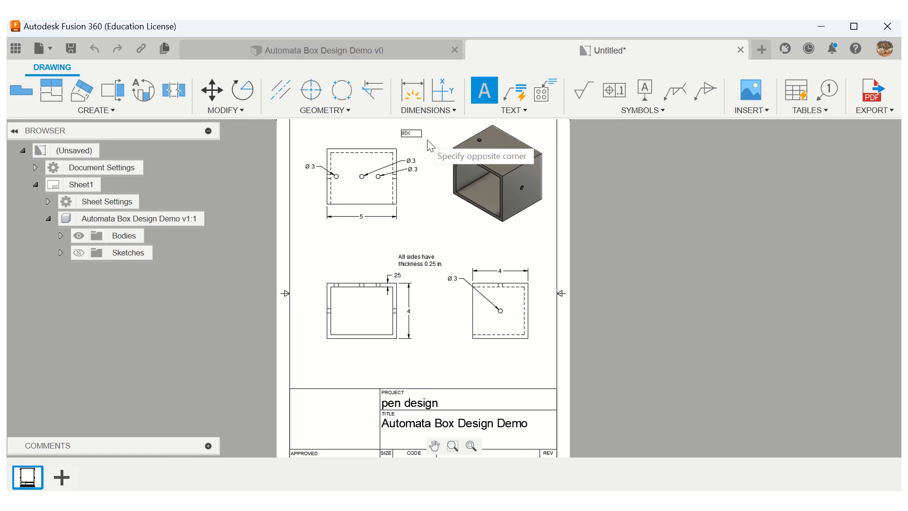
{"action": "left_click", "coordinate": [445, 159]}
{"action": "type", "text": "Al"}
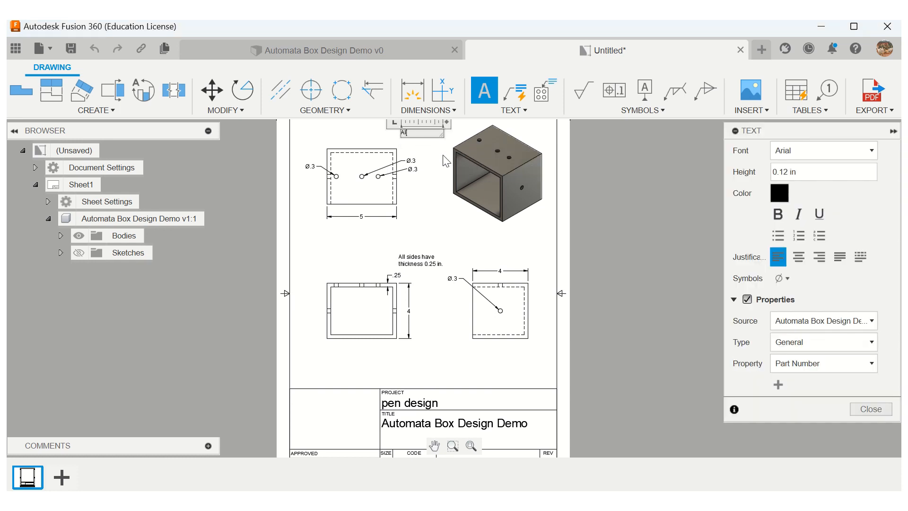
{"action": "type", "text": "l holes have diamtee"}
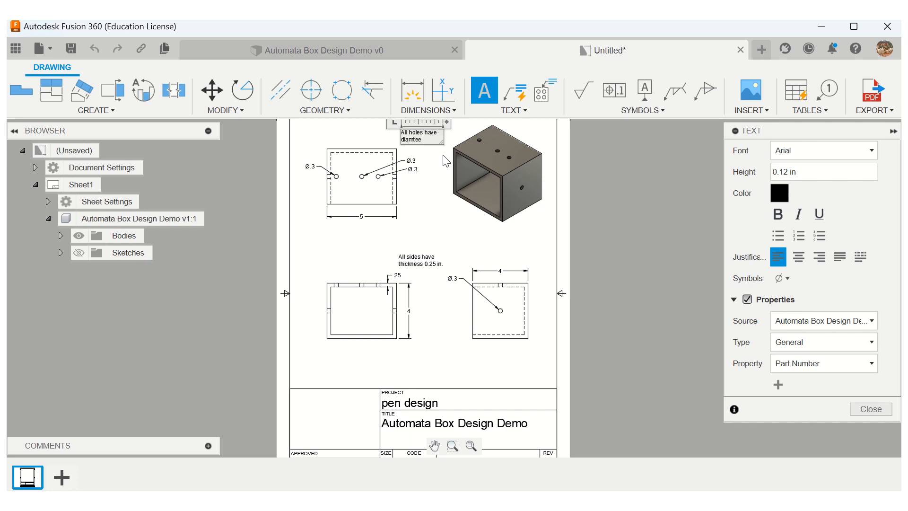
{"action": "key", "text": "BackSpace"}
{"action": "key", "text": "BackSpace"}
{"action": "key", "text": "BackSpace"}
{"action": "type", "text": "eter 0"}
{"action": "type", "text": ".25"}
{"action": "key", "text": "BackSpace"}
{"action": "key", "text": "BackSpace"}
{"action": "type", "text": "3"}
{"action": "key", "text": "Return"}
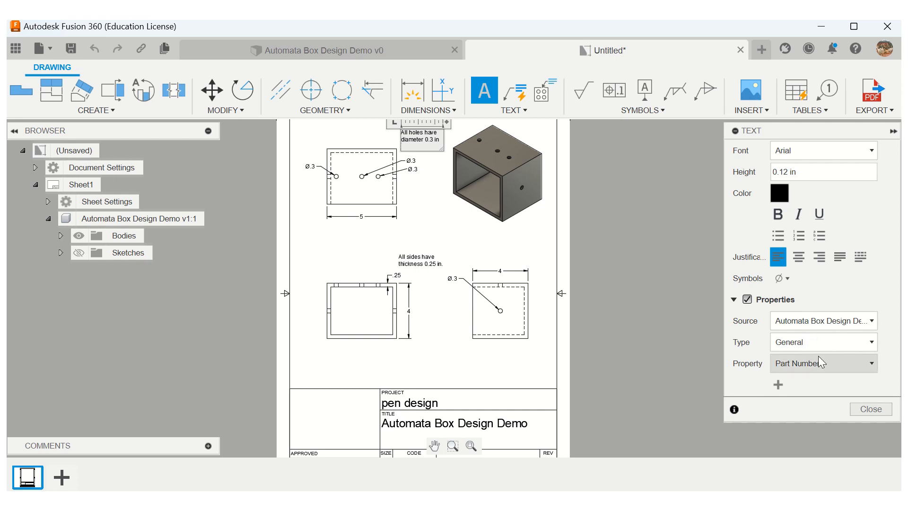
{"action": "left_click", "coordinate": [871, 410]}
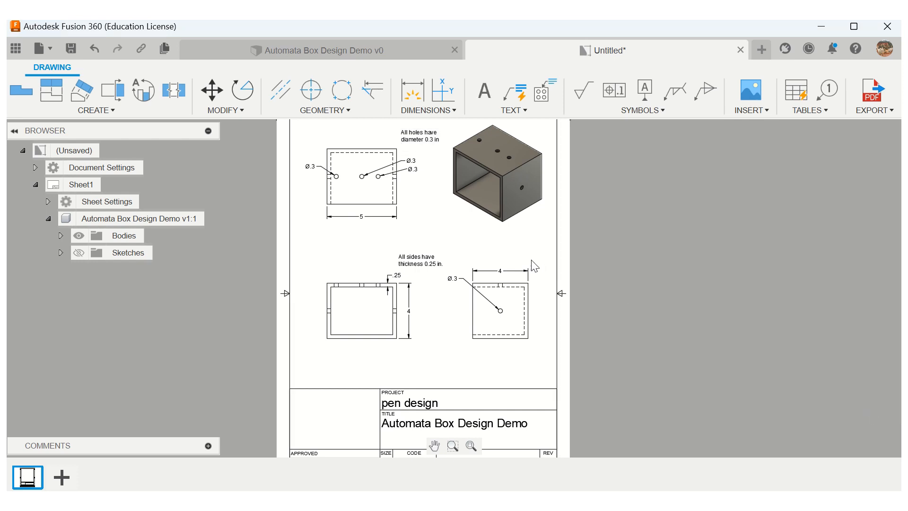
- Delete the hole diameter dimension in the side view and the rightmost hole's diameter dimension in the top view
{"action": "right_click", "coordinate": [453, 279]}
{"action": "left_click", "coordinate": [413, 260]}
{"action": "right_click", "coordinate": [413, 178]}
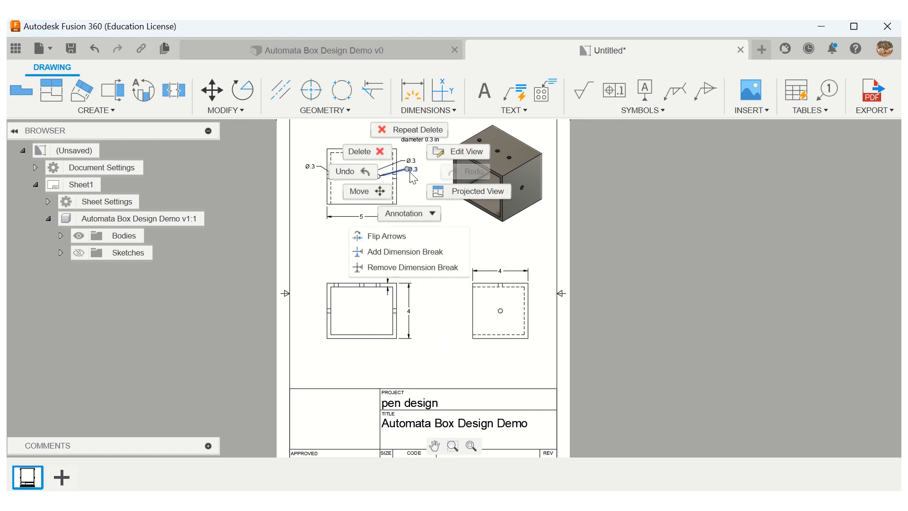
{"action": "left_click", "coordinate": [358, 154]}
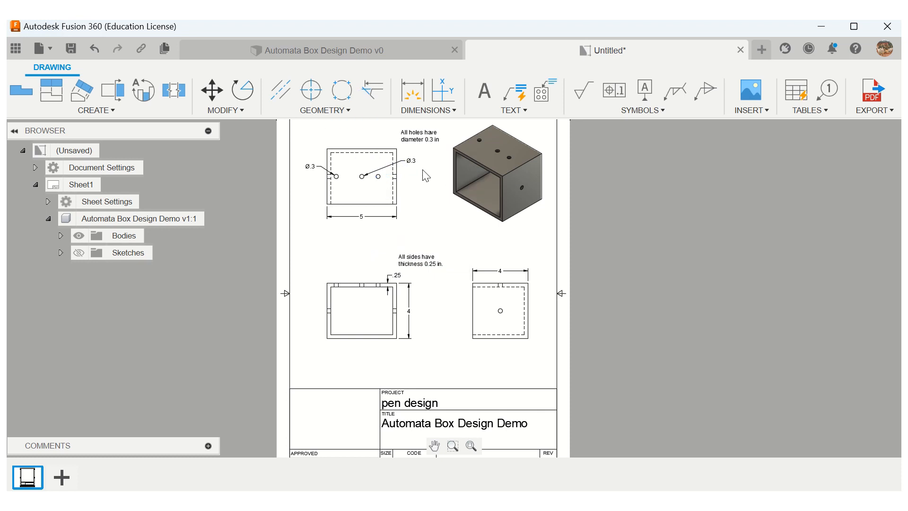
- Move the middle hole's diameter label up beneath the holes note, and delete the leftmost hole's diameter dimension in the top view
{"action": "left_click_drag", "start_coordinate": [413, 164], "coordinate": [423, 152]}
{"action": "right_click", "coordinate": [310, 167]}
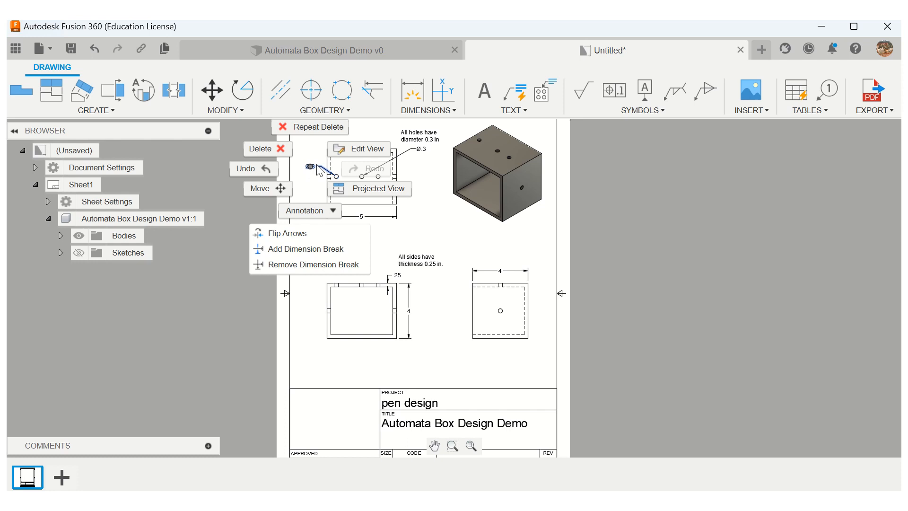
{"action": "left_click", "coordinate": [280, 150]}
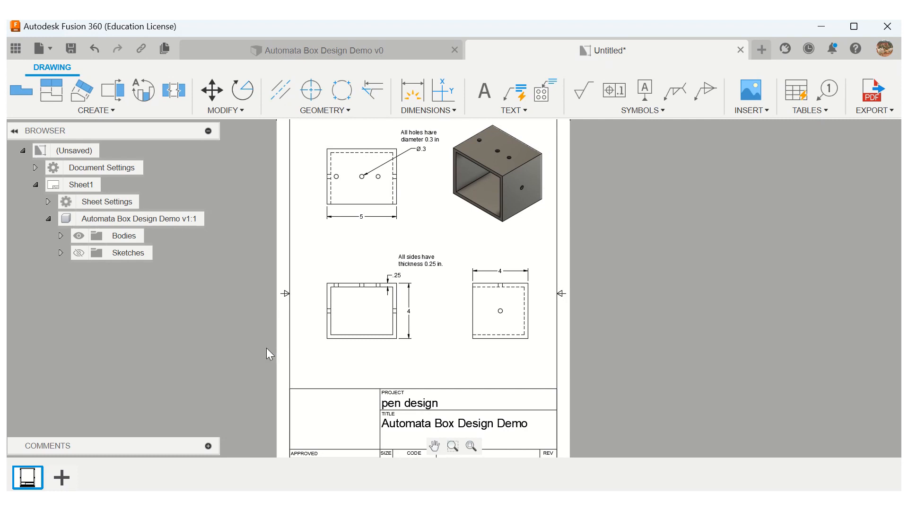
- Create a second new drawing from the automata box design on an A (8.5in x 11in) sheet, using ASME and inches
{"action": "mouse_move", "coordinate": [601, 21]}
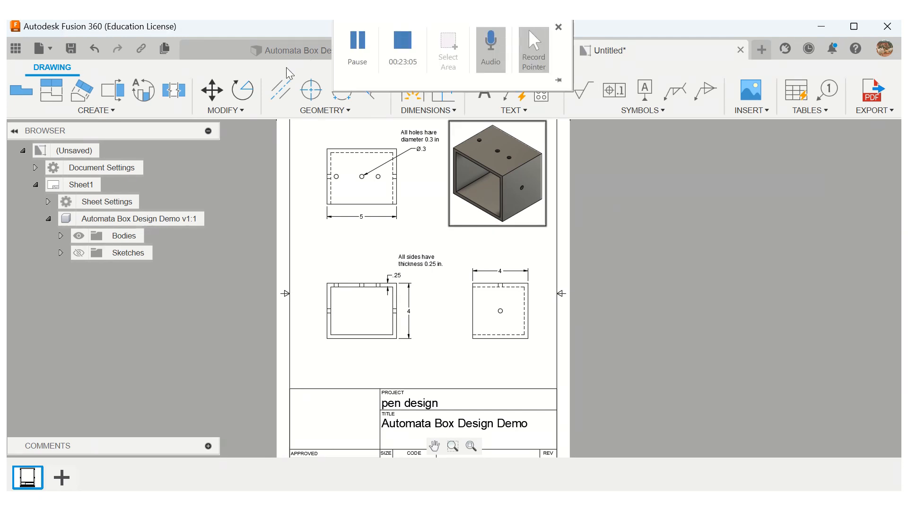
{"action": "left_click", "coordinate": [290, 49]}
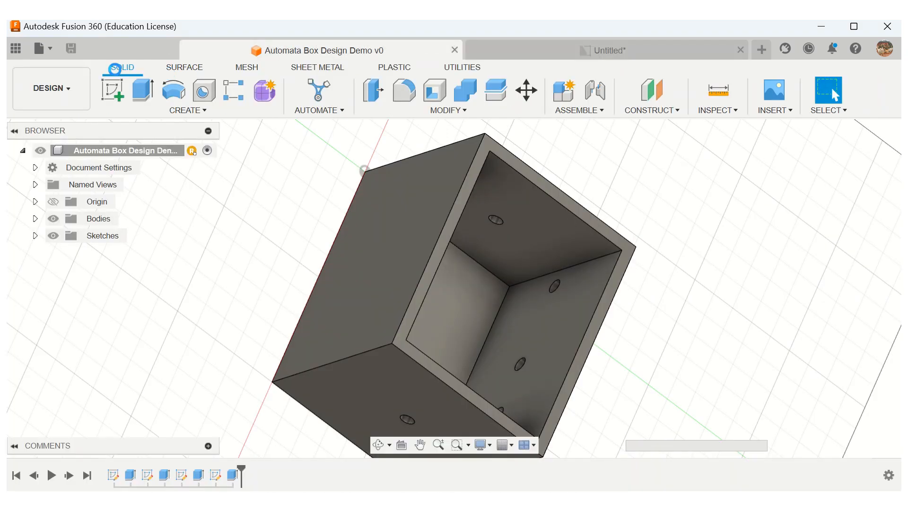
{"action": "left_click", "coordinate": [39, 48]}
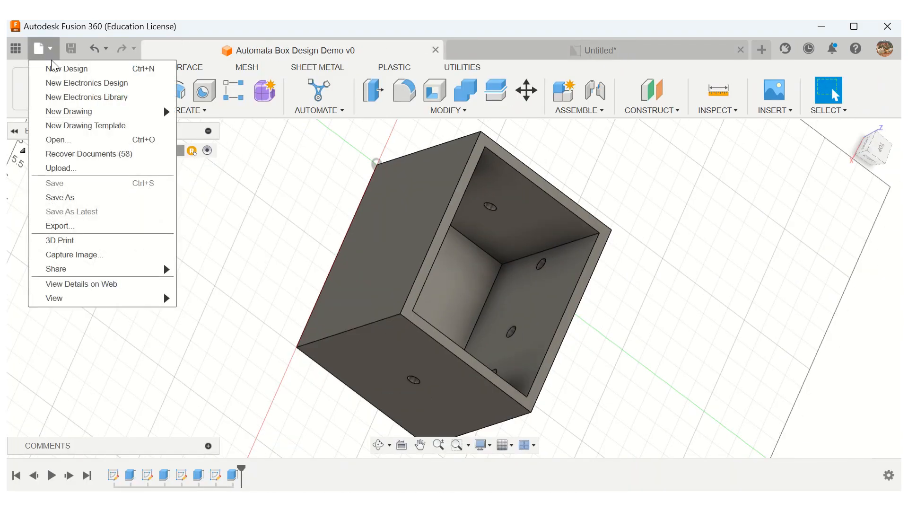
{"action": "mouse_move", "coordinate": [70, 112]}
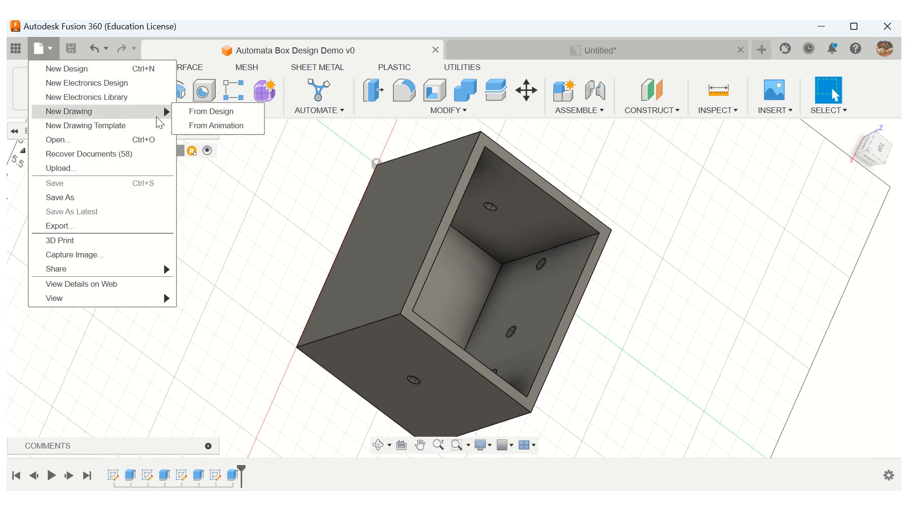
{"action": "left_click", "coordinate": [203, 114]}
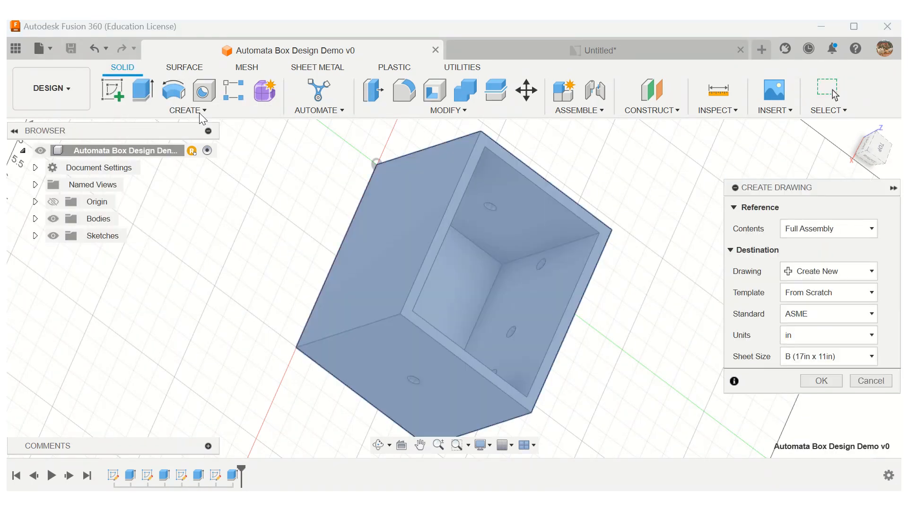
{"action": "left_click", "coordinate": [845, 356]}
{"action": "left_click", "coordinate": [824, 379]}
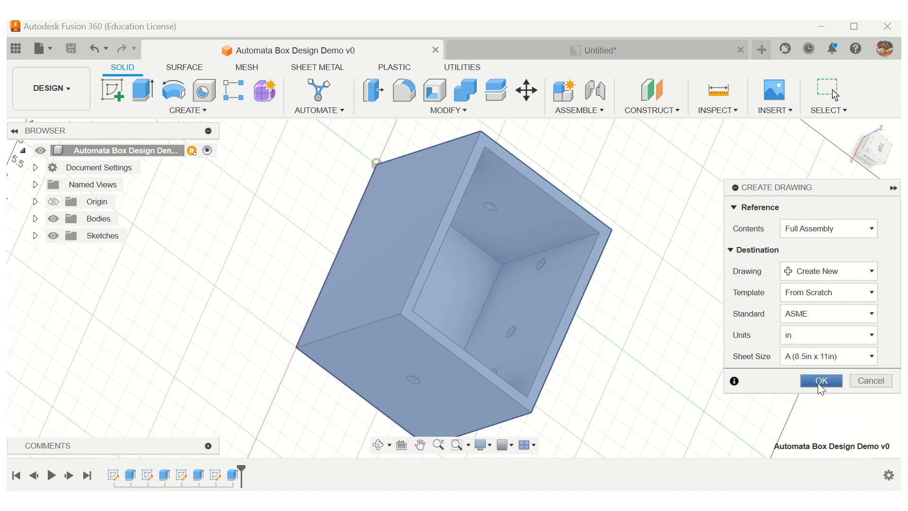
{"action": "left_click", "coordinate": [822, 380]}
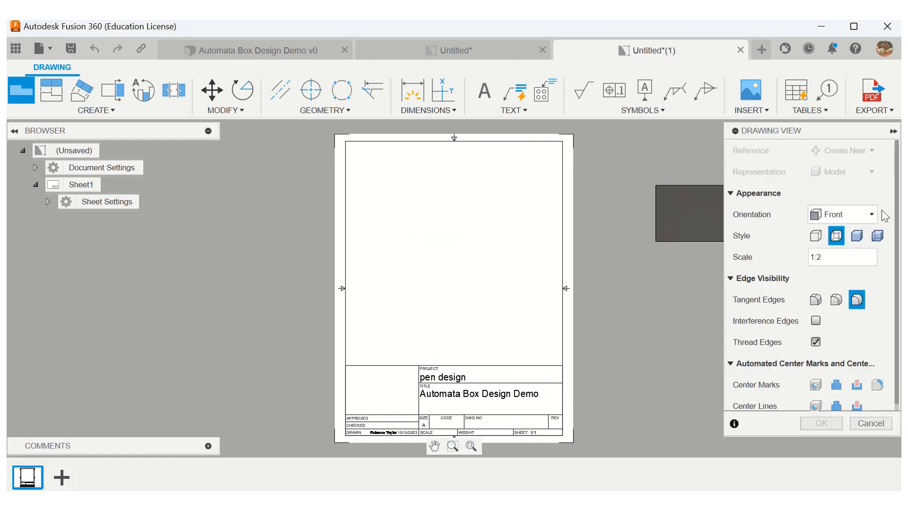
- Place a base view with the named TOP orientation at 1:2 scale in the sheet's lower-left area, above the title block
{"action": "left_click", "coordinate": [872, 214]}
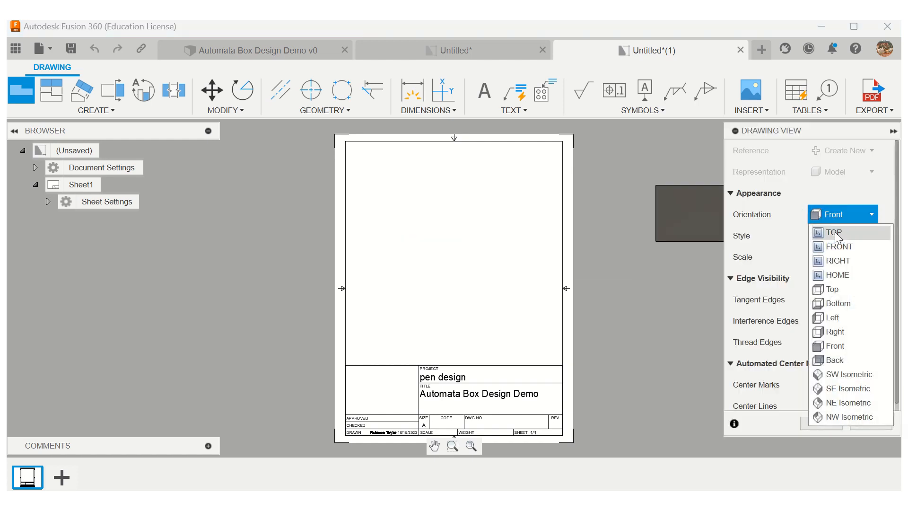
{"action": "left_click", "coordinate": [834, 232]}
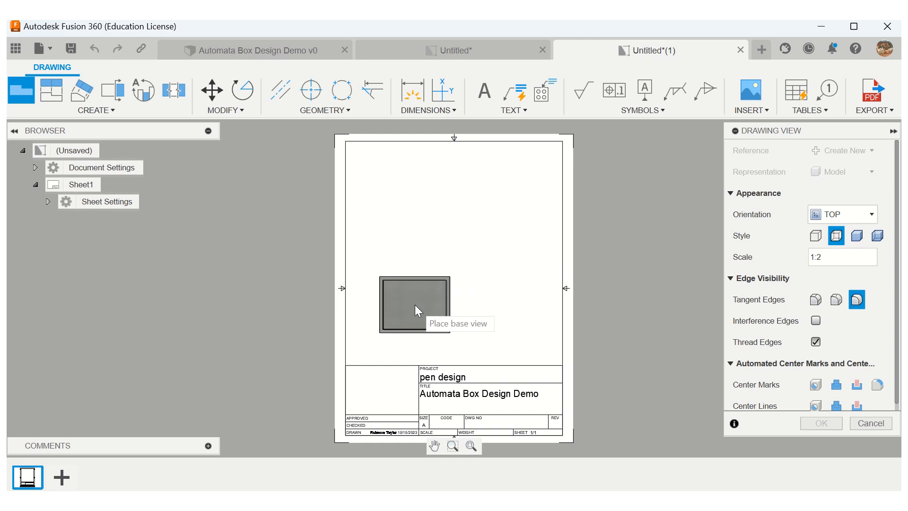
{"action": "left_click", "coordinate": [415, 304]}
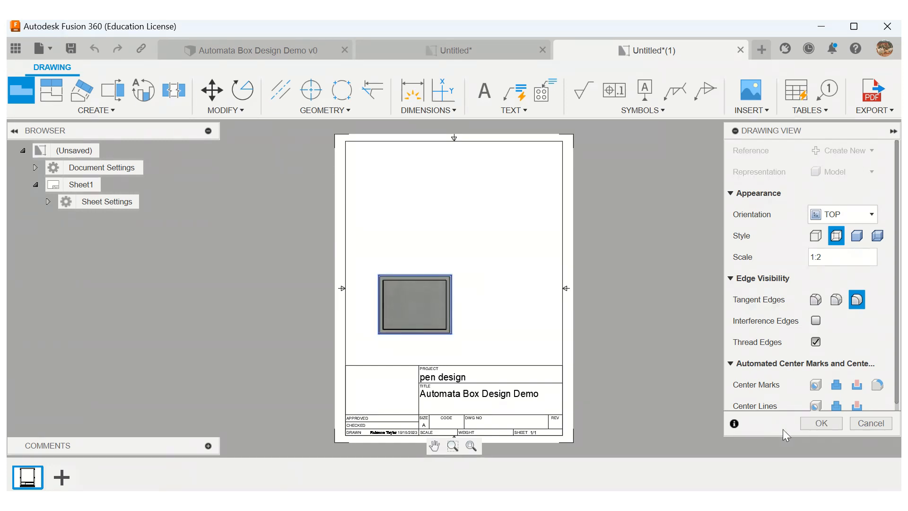
{"action": "left_click", "coordinate": [821, 423]}
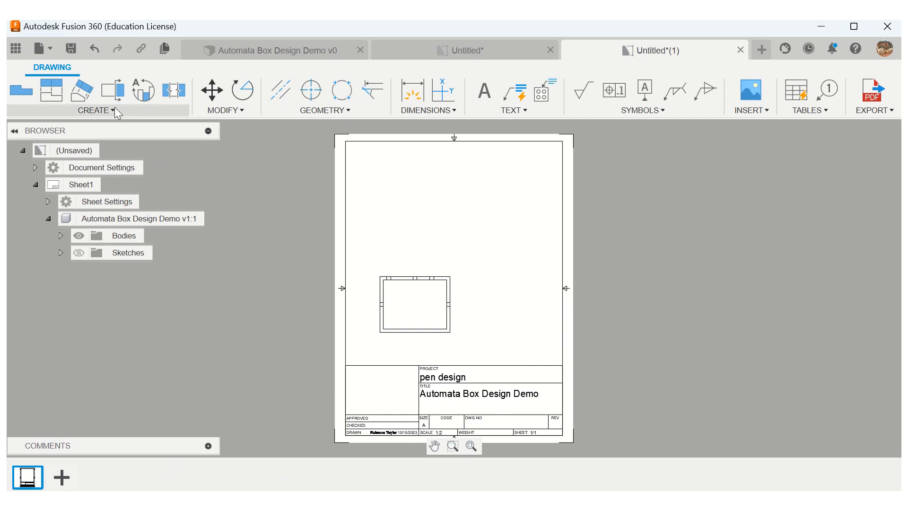
- Create section view A-A from a vertical cutting line through the base view's rightmost top-wall hole, placed to the right of the base view
{"action": "left_click", "coordinate": [112, 90]}
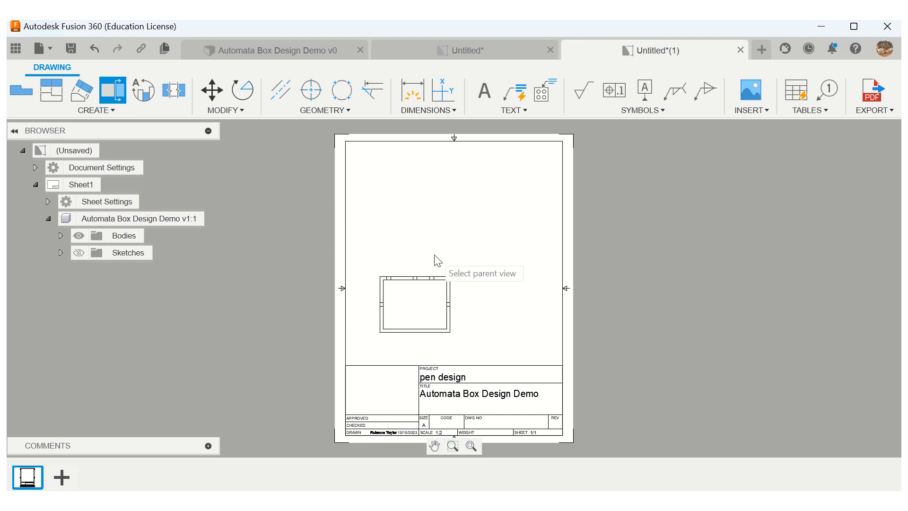
{"action": "left_click", "coordinate": [427, 306]}
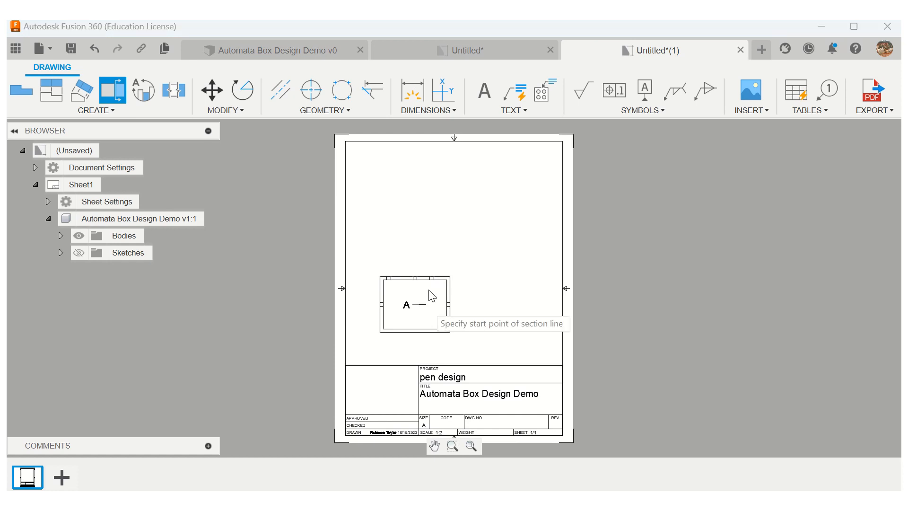
{"action": "left_click", "coordinate": [431, 261]}
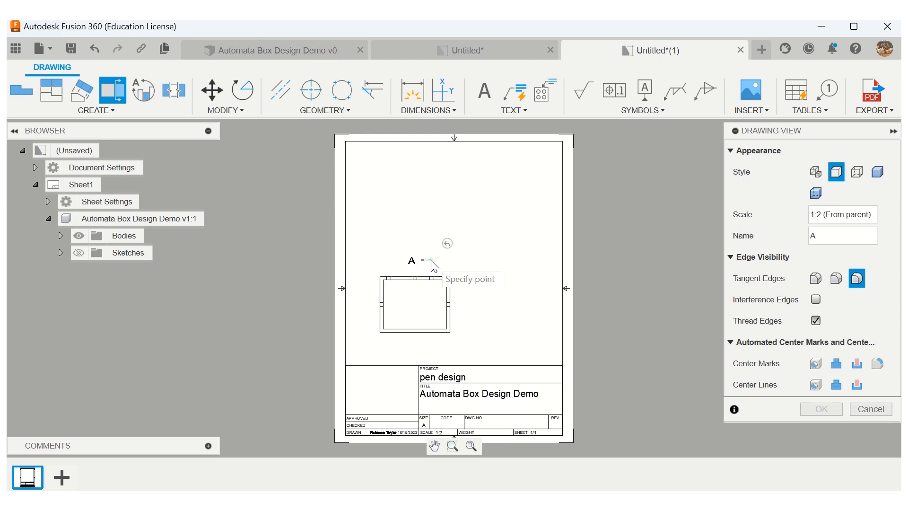
{"action": "left_click", "coordinate": [431, 345]}
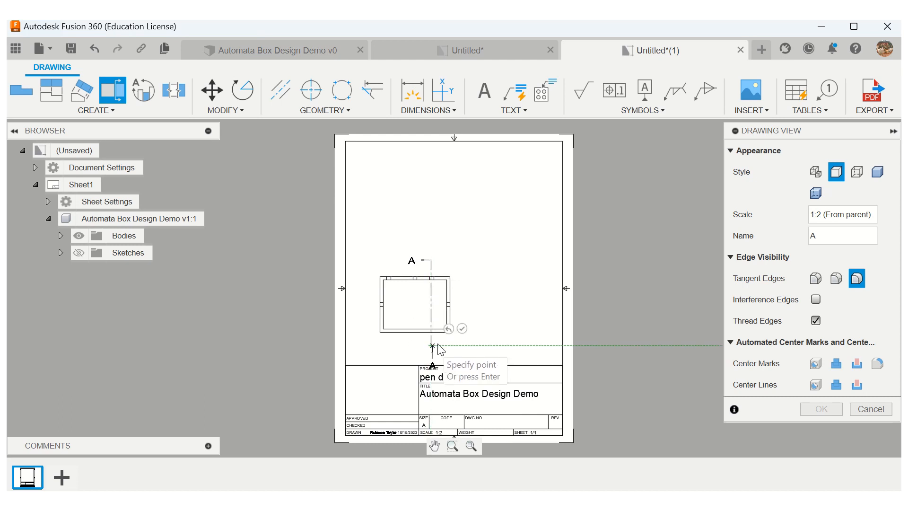
{"action": "left_click", "coordinate": [462, 329]}
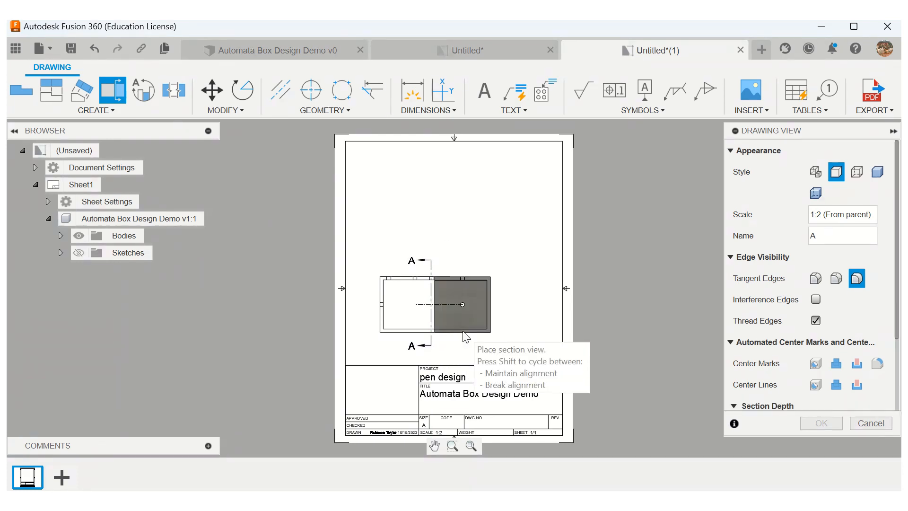
{"action": "left_click", "coordinate": [495, 304]}
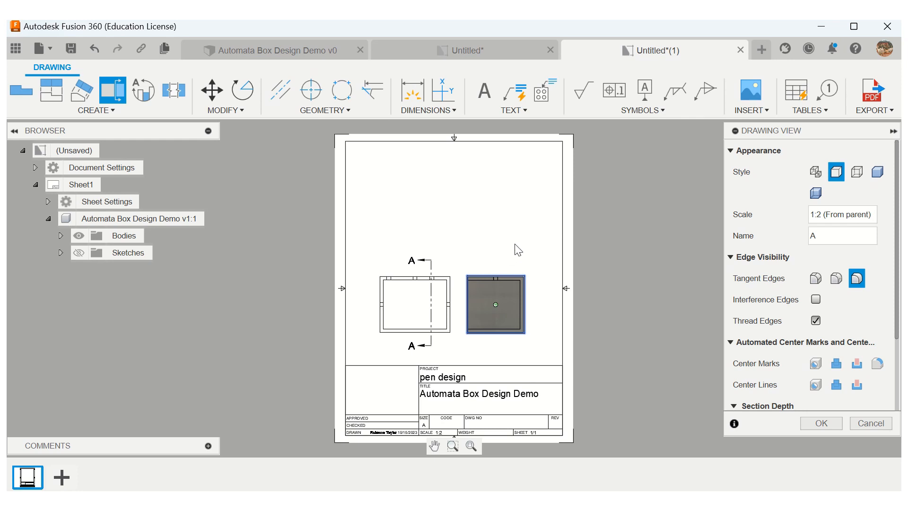
{"action": "left_click", "coordinate": [832, 425]}
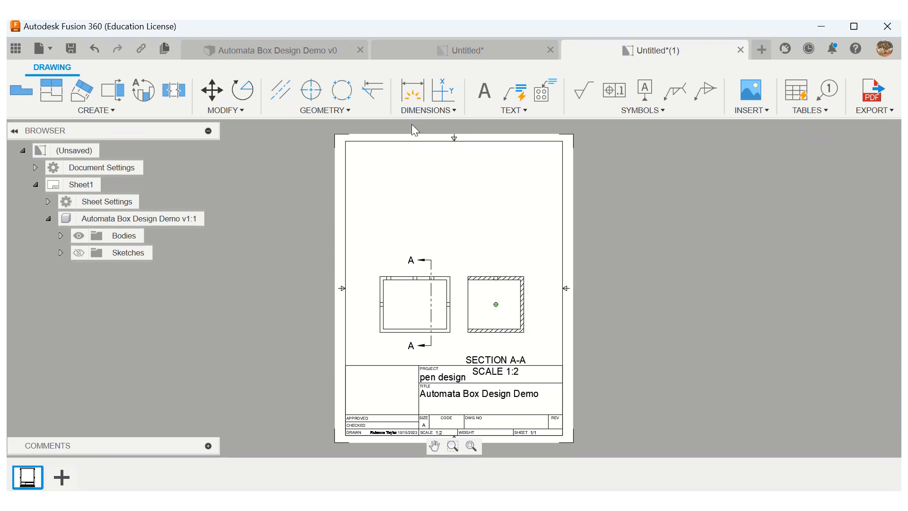
- Try to dimension the wall thickness of section view A-A
{"action": "left_click", "coordinate": [408, 94]}
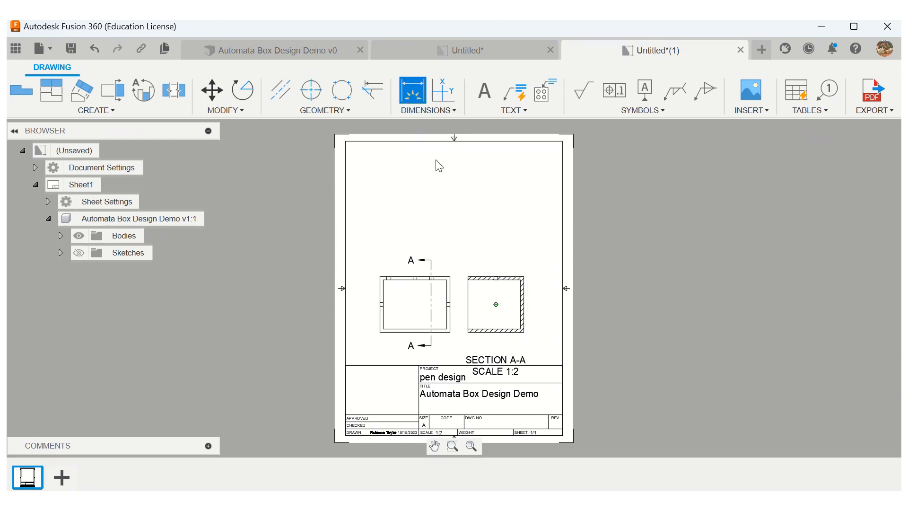
{"action": "left_click", "coordinate": [504, 259]}
{"action": "left_click", "coordinate": [472, 297]}
{"action": "scroll", "coordinate": [477, 285], "scroll_direction": "down", "scroll_amount": 3}
{"action": "scroll", "coordinate": [465, 291], "scroll_direction": "up", "scroll_amount": 5}
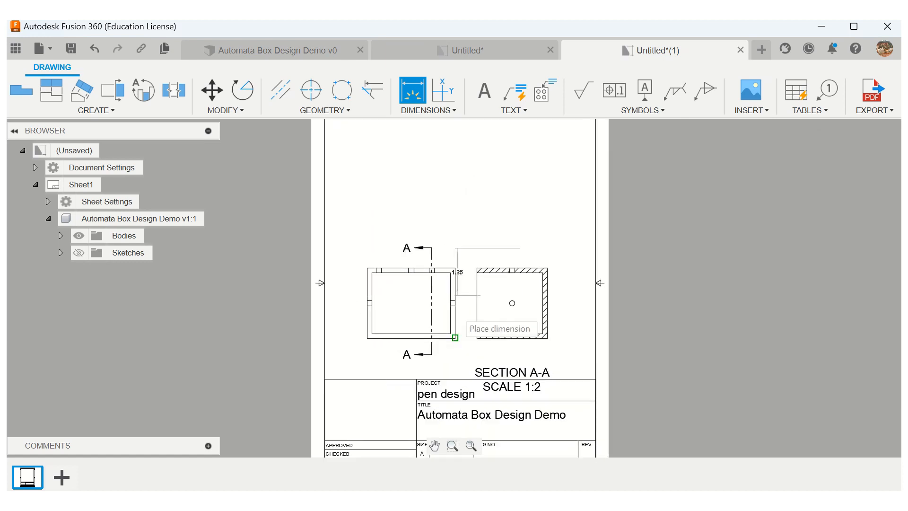
{"action": "left_click", "coordinate": [572, 272]}
{"action": "scroll", "coordinate": [487, 290], "scroll_direction": "up", "scroll_amount": 2}
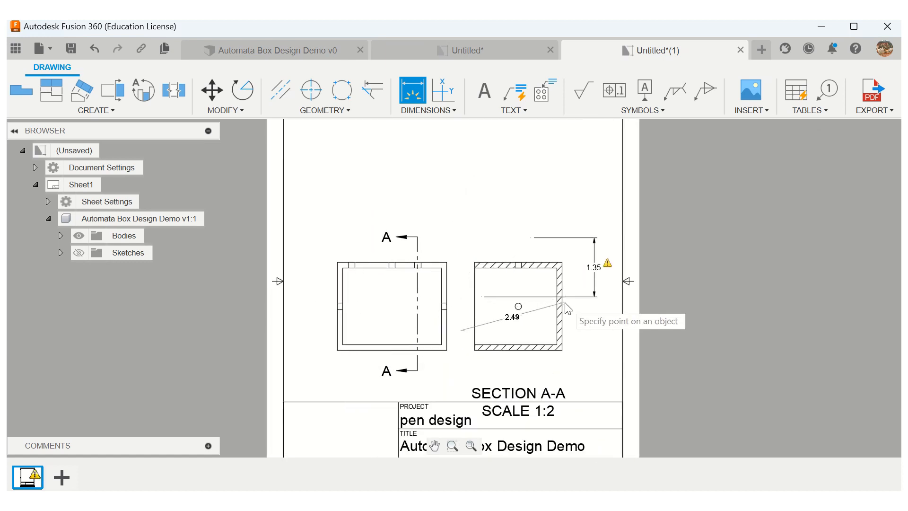
{"action": "left_click", "coordinate": [562, 286]}
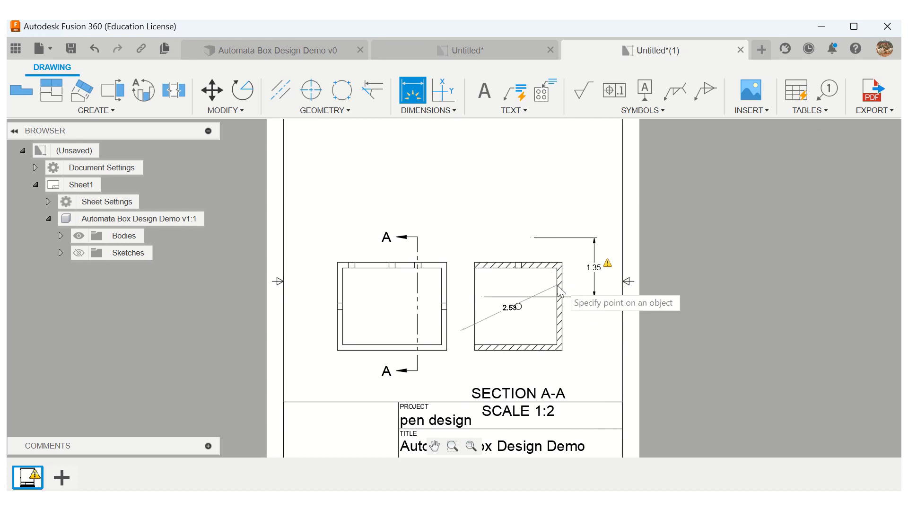
{"action": "left_click", "coordinate": [561, 266]}
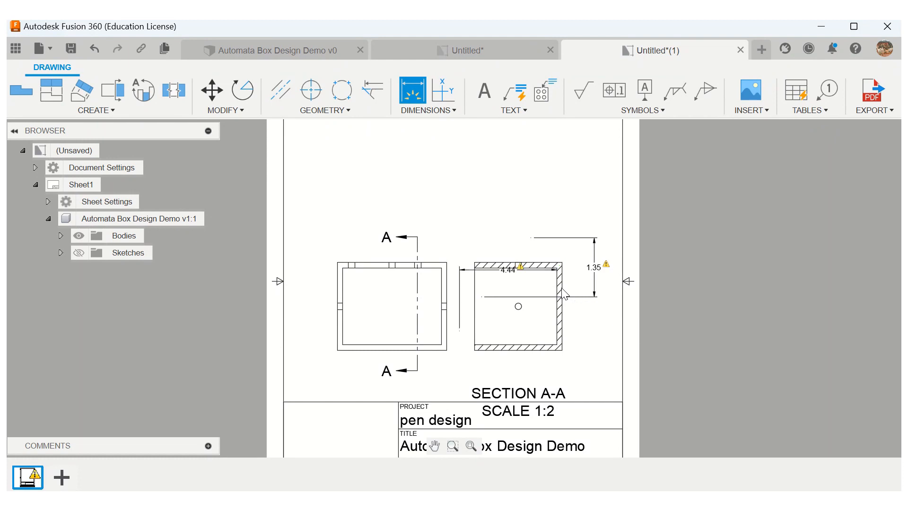
{"action": "left_click", "coordinate": [563, 268]}
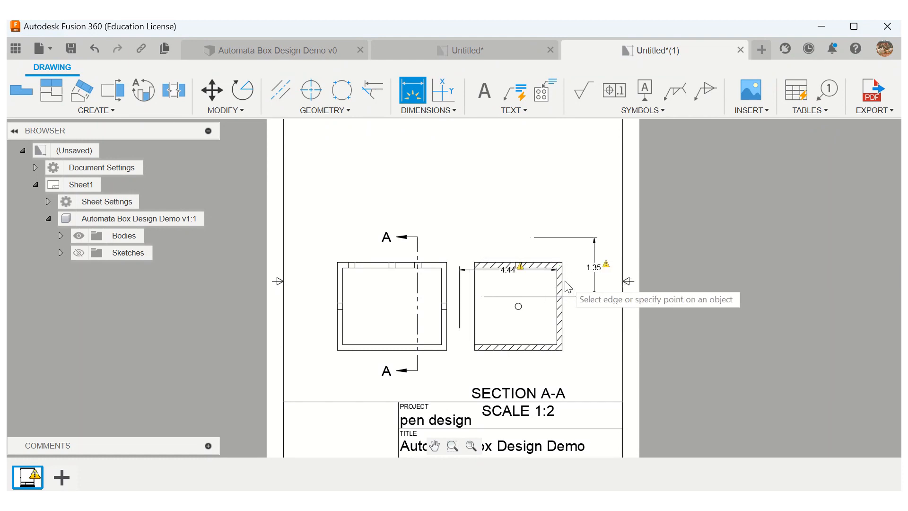
{"action": "key", "text": "Escape"}
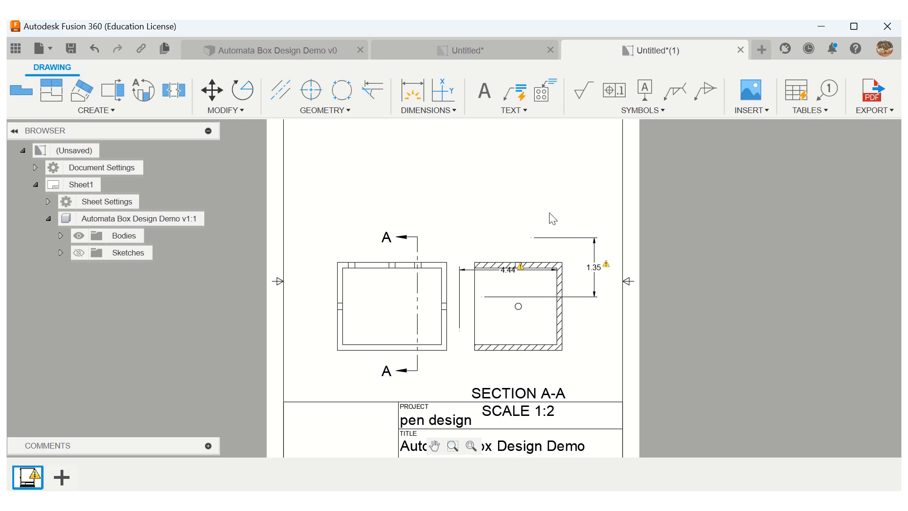
- Delete the two misplaced dimensions around section view A-A, the vertical one beside it and the horizontal one across its upper wall
{"action": "left_click", "coordinate": [594, 268]}
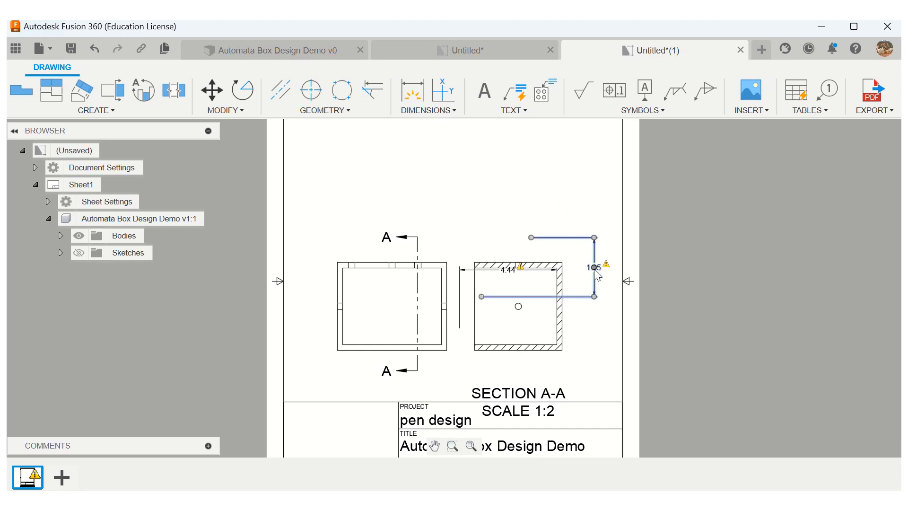
{"action": "right_click", "coordinate": [595, 268]}
{"action": "left_click", "coordinate": [569, 211]}
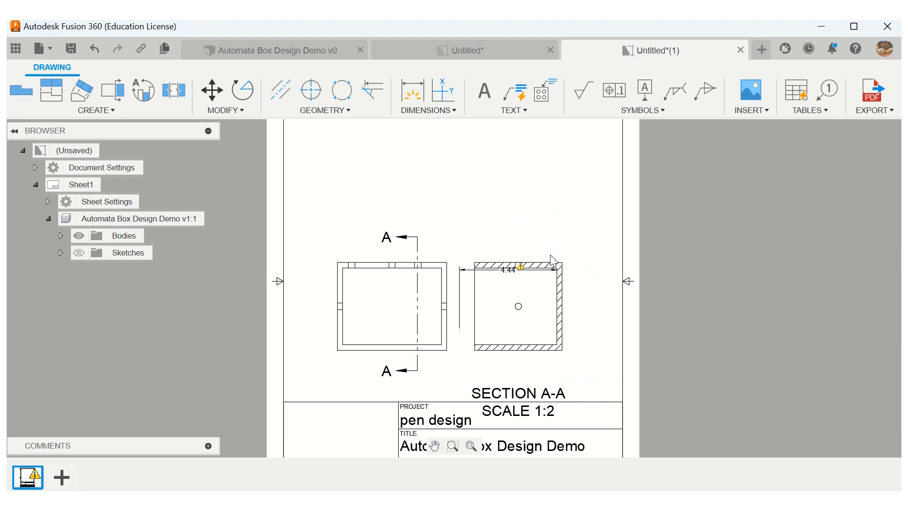
{"action": "right_click", "coordinate": [511, 273]}
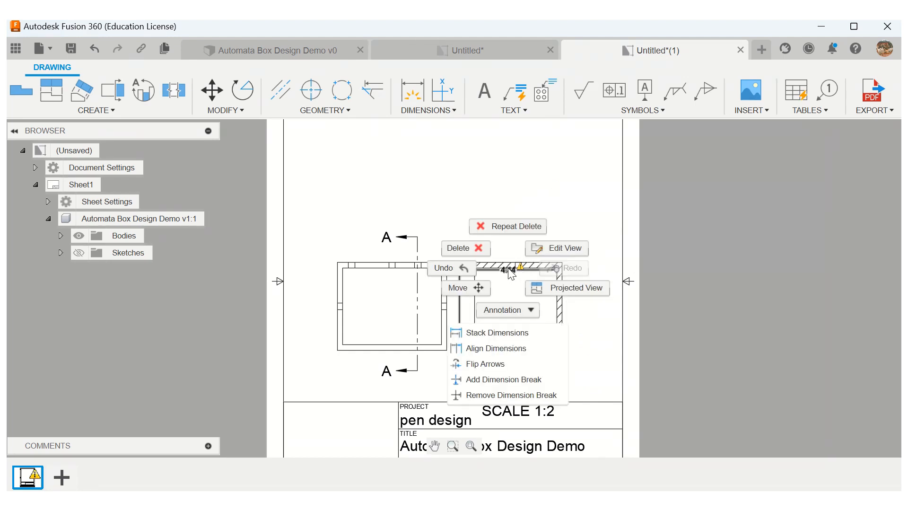
{"action": "left_click", "coordinate": [482, 255]}
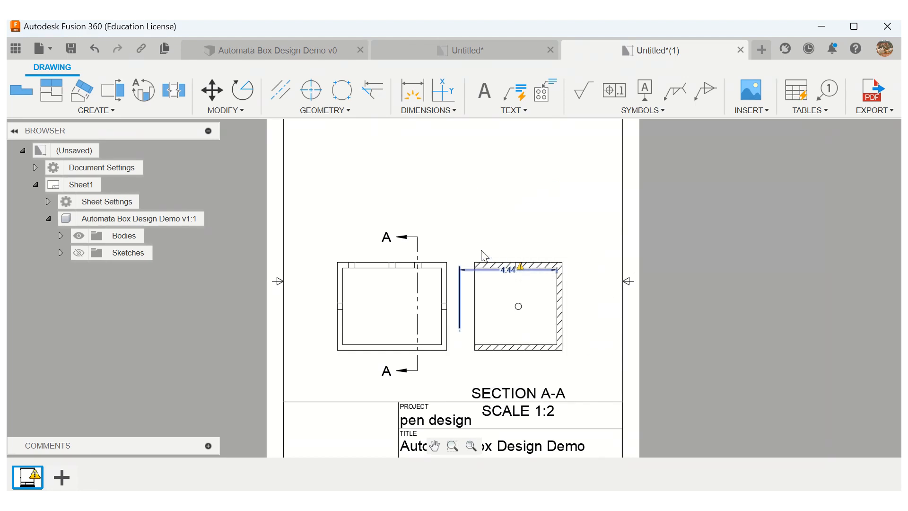
- Dimension the thickness of the right hatched wall in section view A-A, placing the dimension above the view
{"action": "left_click", "coordinate": [410, 92]}
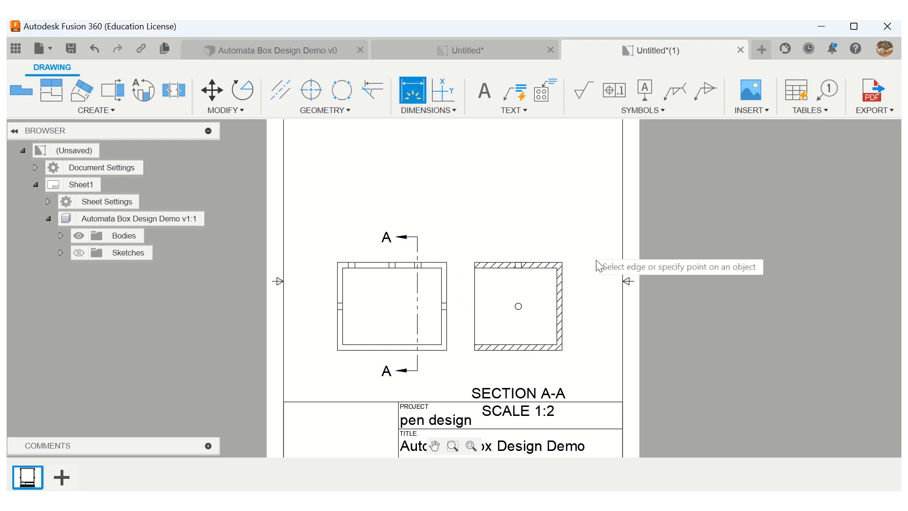
{"action": "left_click", "coordinate": [557, 302]}
{"action": "left_click", "coordinate": [563, 303]}
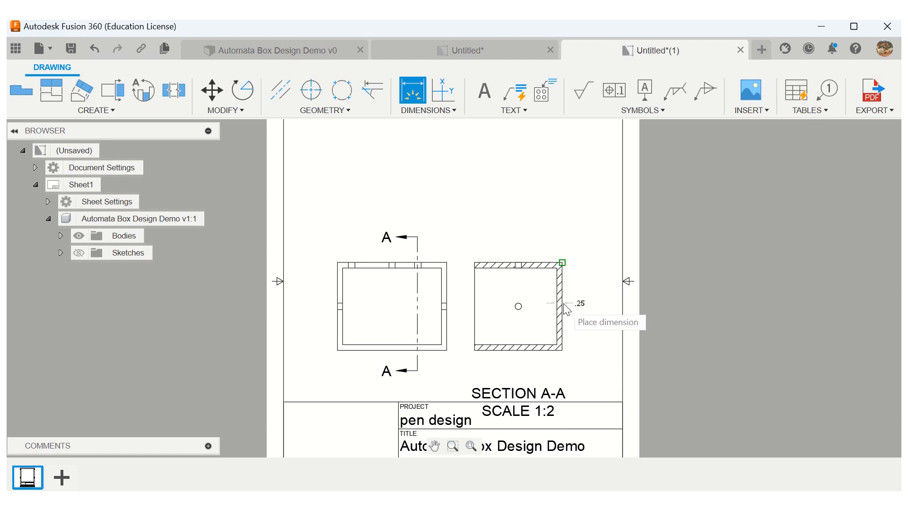
{"action": "left_click", "coordinate": [565, 238]}
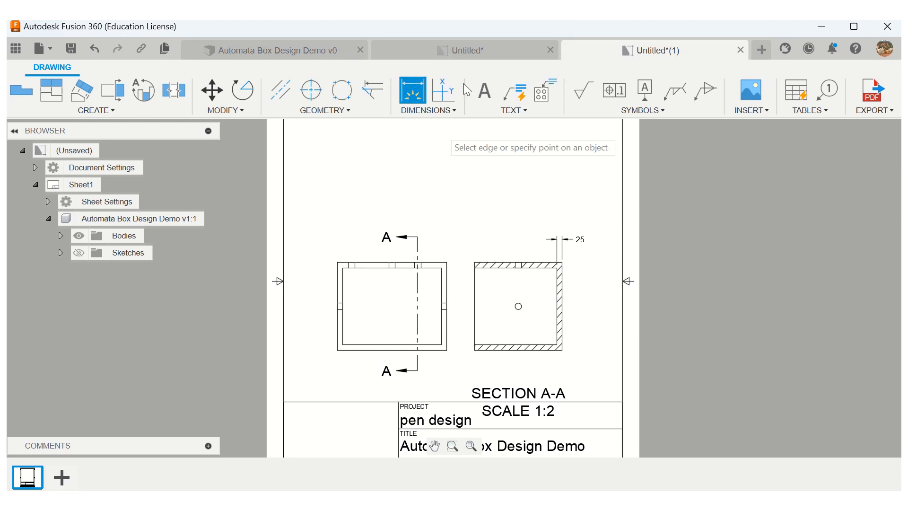
- Review the annotated multiview drawing, and return to the section-view drawing
{"action": "left_click", "coordinate": [462, 51]}
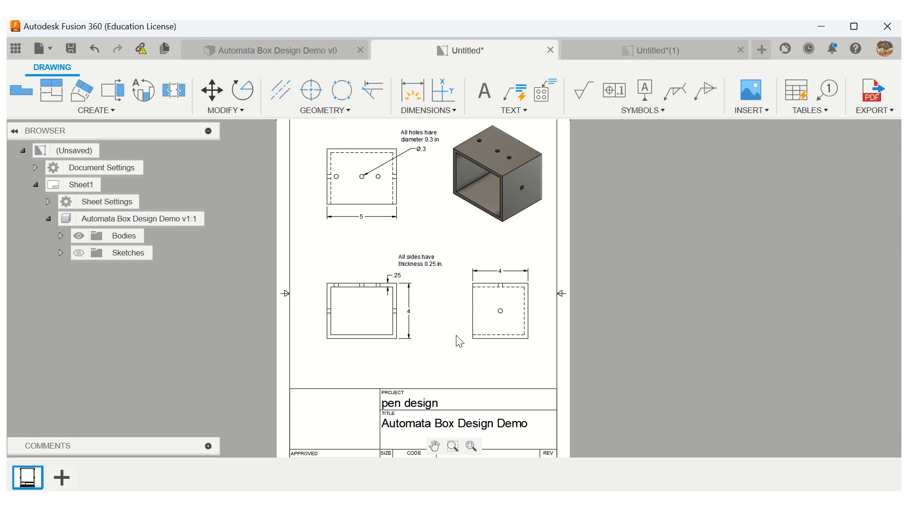
{"action": "left_click", "coordinate": [649, 51]}
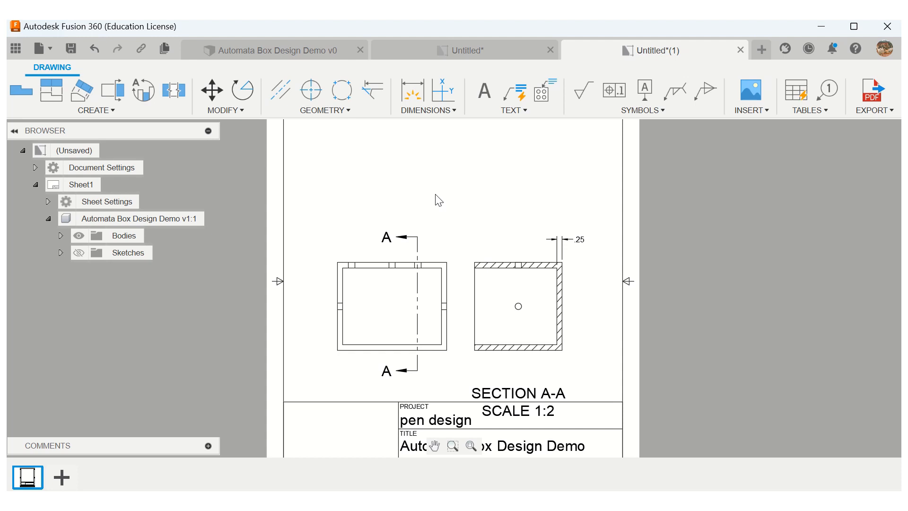
{"action": "mouse_move", "coordinate": [365, 23]}
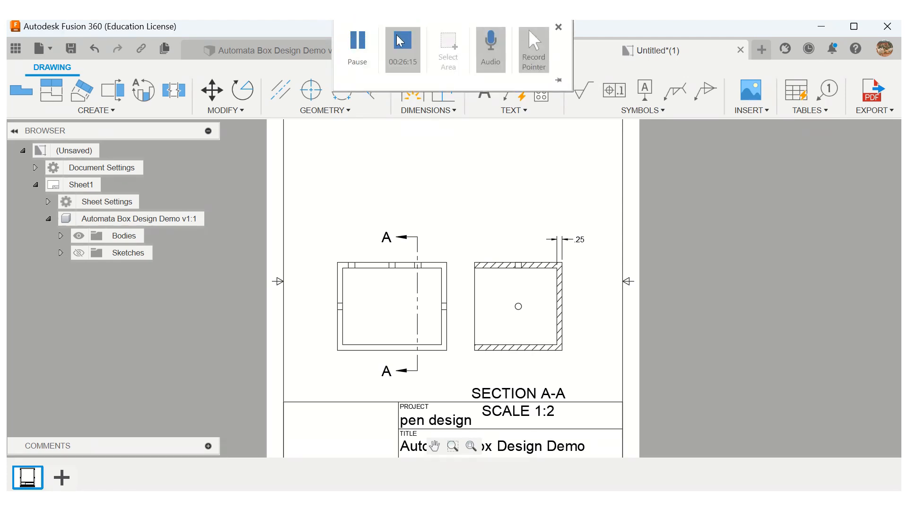